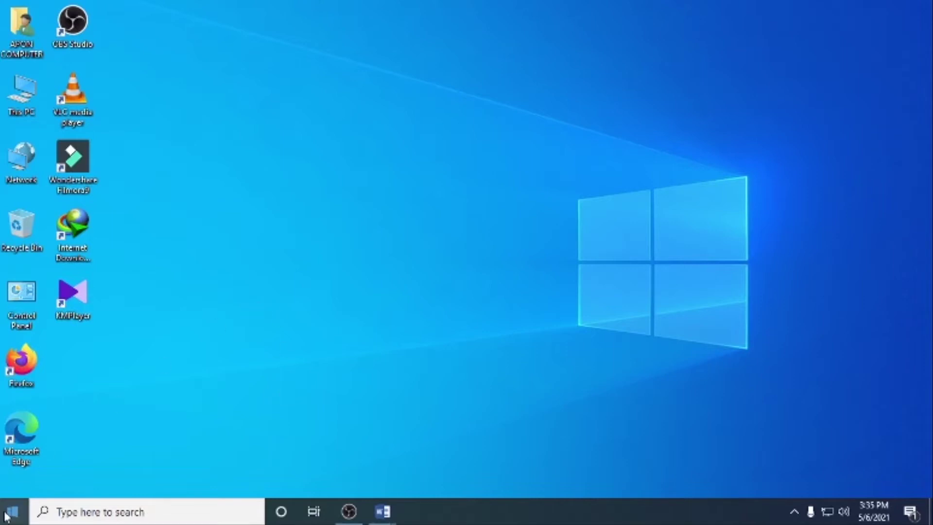
Launch Word 2016 from the Start menu and open a maximized blank document
{"action": "left_click", "coordinate": [5, 515]}
{"action": "scroll", "coordinate": [114, 417], "scroll_direction": "down", "scroll_amount": 5}
{"action": "scroll", "coordinate": [119, 323], "scroll_direction": "down", "scroll_amount": 5}
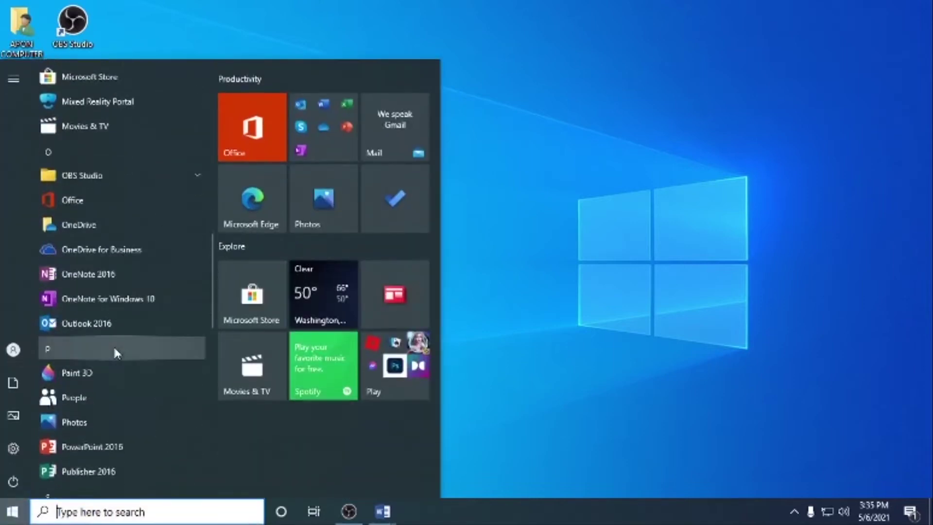
{"action": "scroll", "coordinate": [115, 354], "scroll_direction": "down", "scroll_amount": 5}
{"action": "scroll", "coordinate": [95, 415], "scroll_direction": "down", "scroll_amount": 5}
{"action": "left_click", "coordinate": [94, 334]}
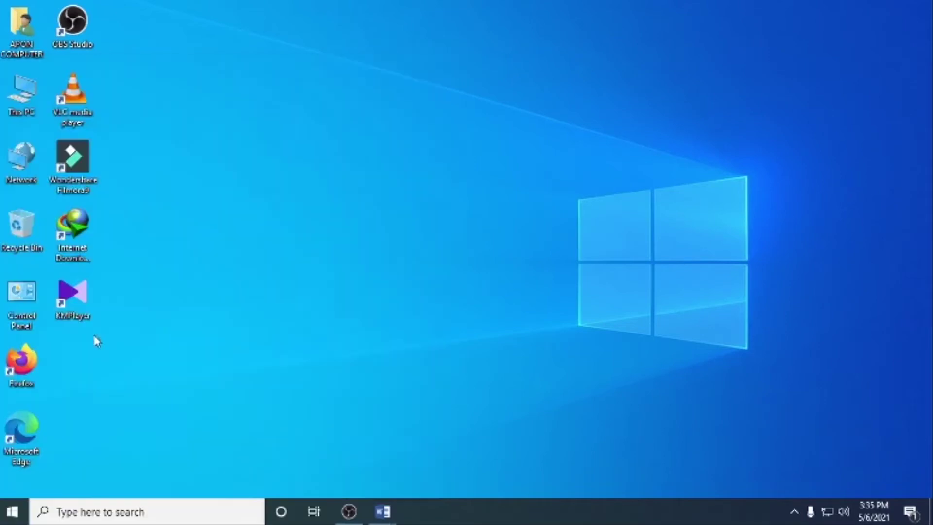
{"action": "left_click", "coordinate": [323, 226]}
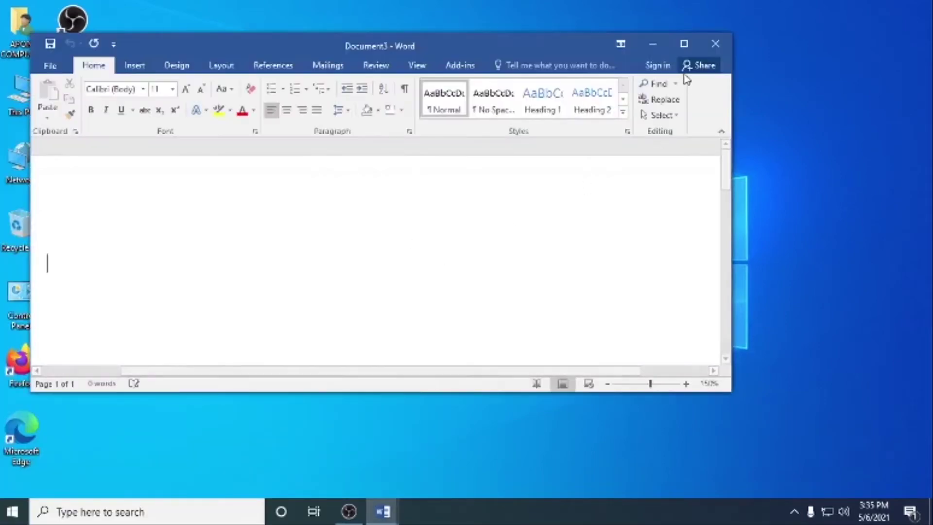
{"action": "left_click", "coordinate": [681, 44]}
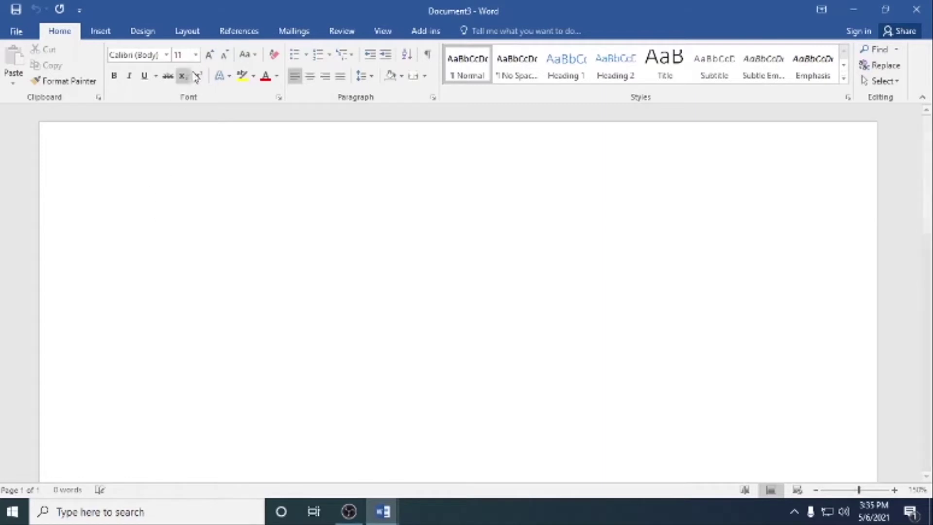
Set the font size to 14
{"action": "left_click", "coordinate": [196, 55]}
{"action": "left_click", "coordinate": [180, 147]}
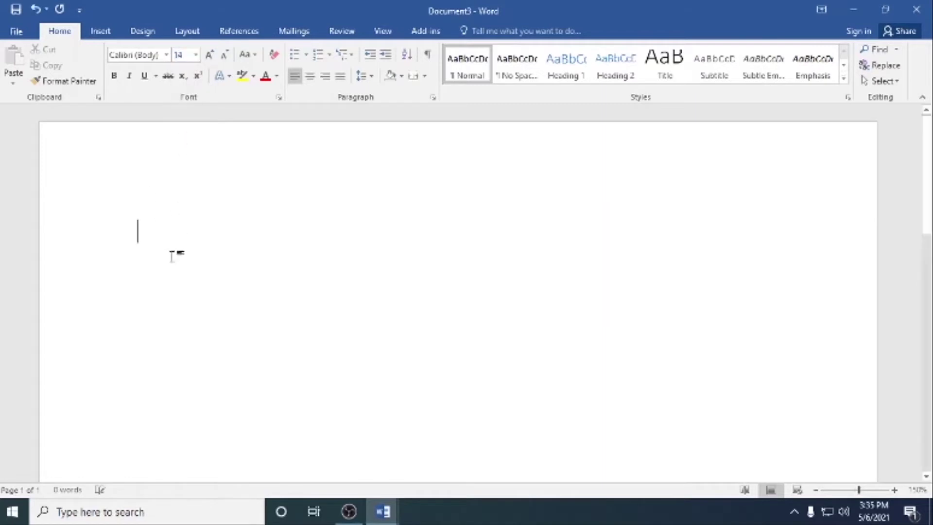
{"action": "scroll", "coordinate": [171, 255], "scroll_direction": "up", "scroll_amount": 1}
{"action": "scroll", "coordinate": [182, 255], "scroll_direction": "up", "scroll_amount": 1}
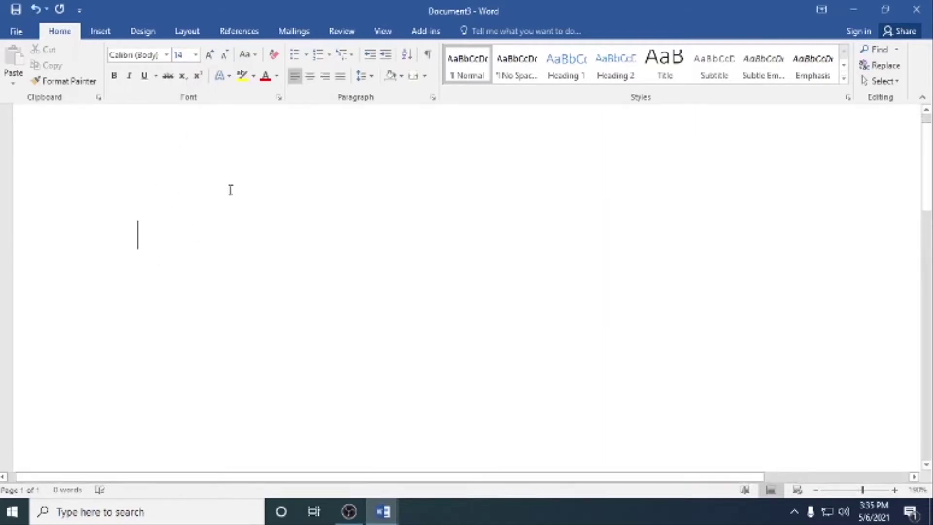
{"action": "left_click", "coordinate": [196, 55]}
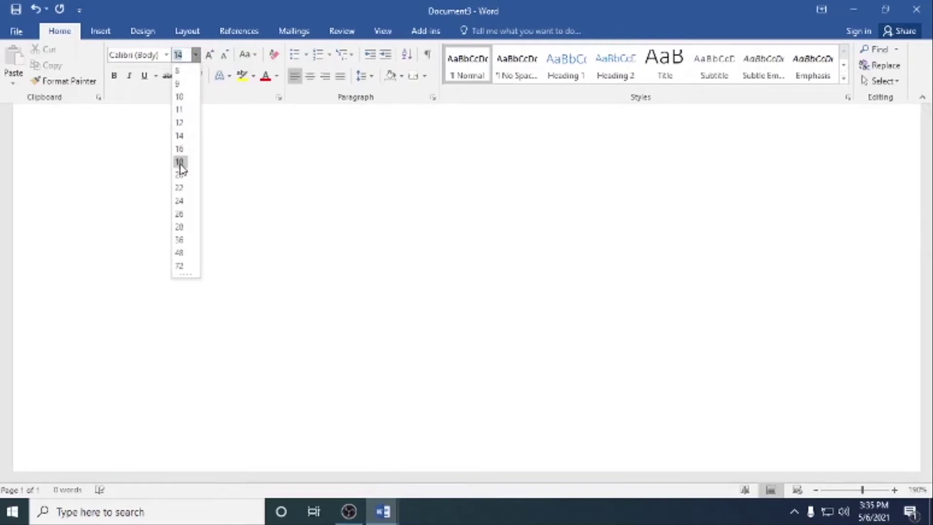
{"action": "left_click", "coordinate": [180, 136]}
Switch the font to SutonnyMJ and enable the Bijoy Bayanno keyboard from the hidden taskbar icons
{"action": "left_click", "coordinate": [153, 55]}
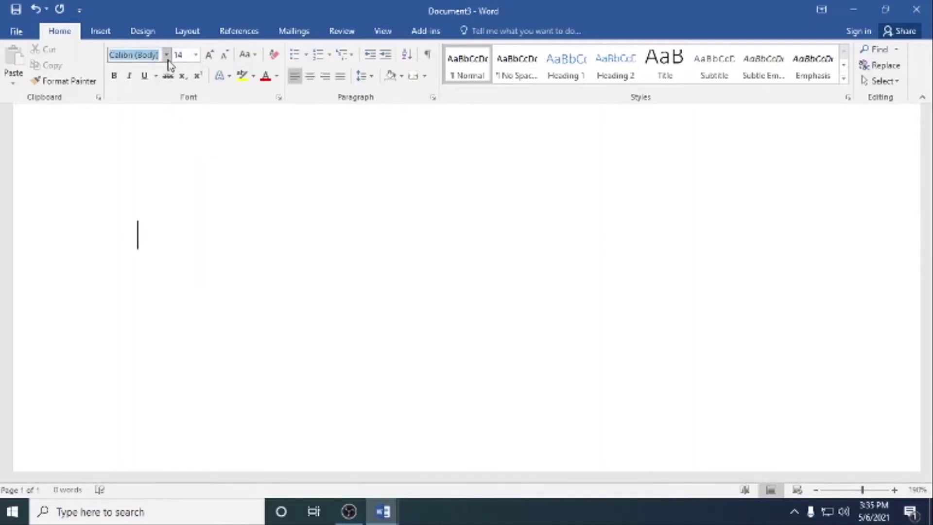
{"action": "left_click", "coordinate": [166, 55]}
{"action": "left_click", "coordinate": [160, 135]}
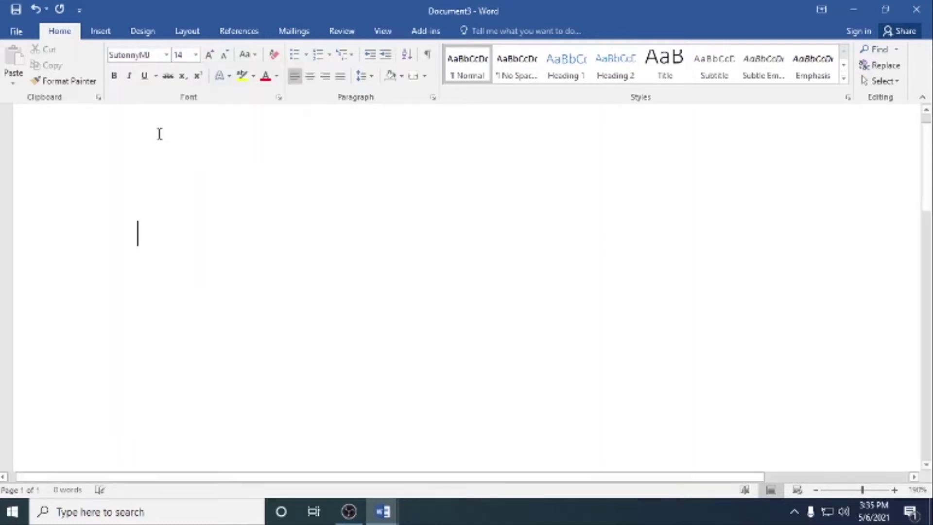
{"action": "left_click", "coordinate": [795, 513]}
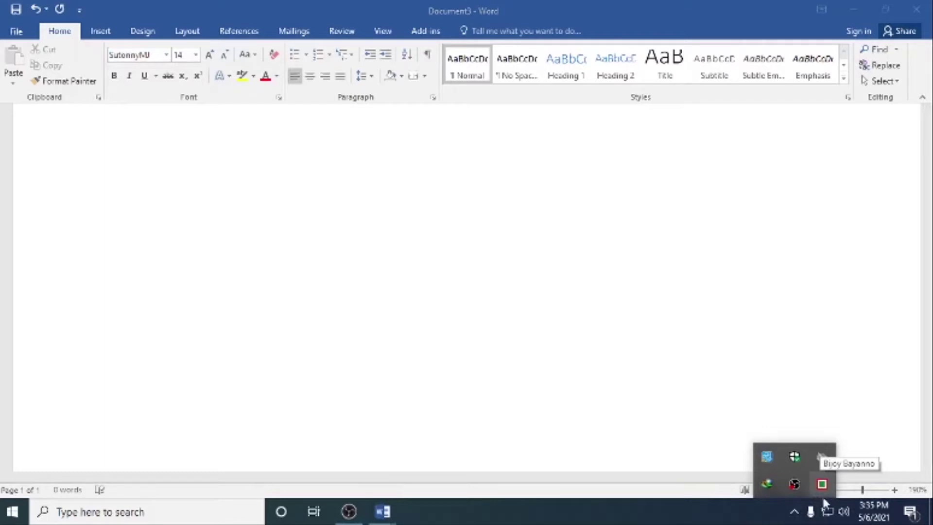
{"action": "left_click", "coordinate": [233, 229]}
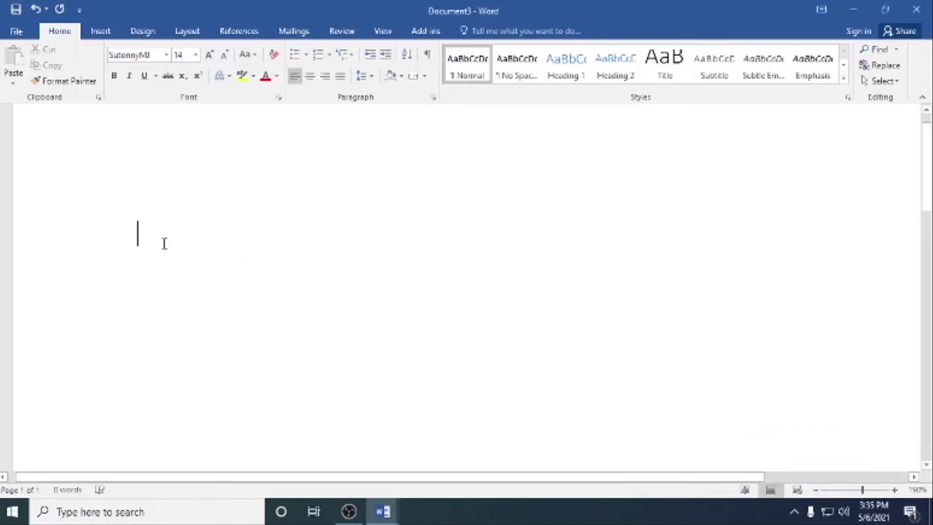
Type the Bengali address block ending 'বনানী, ঢাকা।' and the subject line '৩ (তিন) দিনের ছুটির জন্য আবেদন।'
{"action": "type", "text": "বরাবর"}
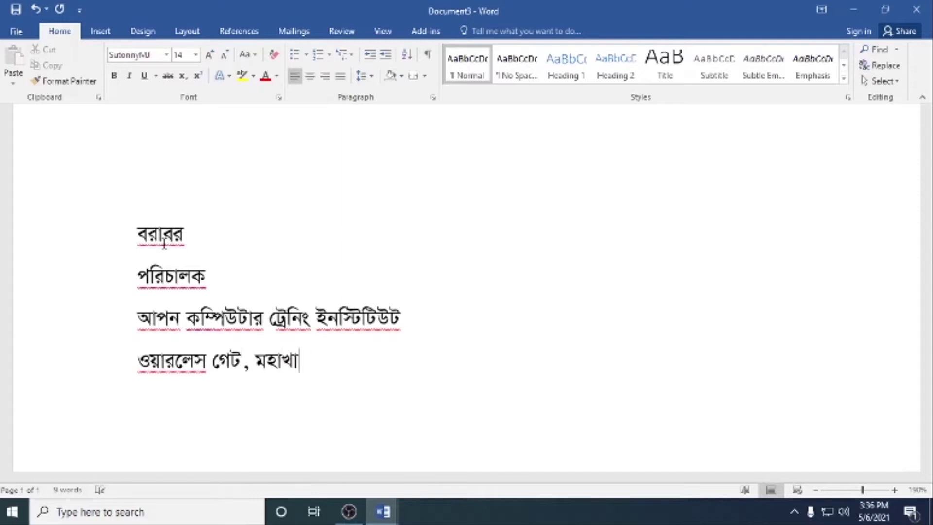
{"action": "type", "text": ", "}
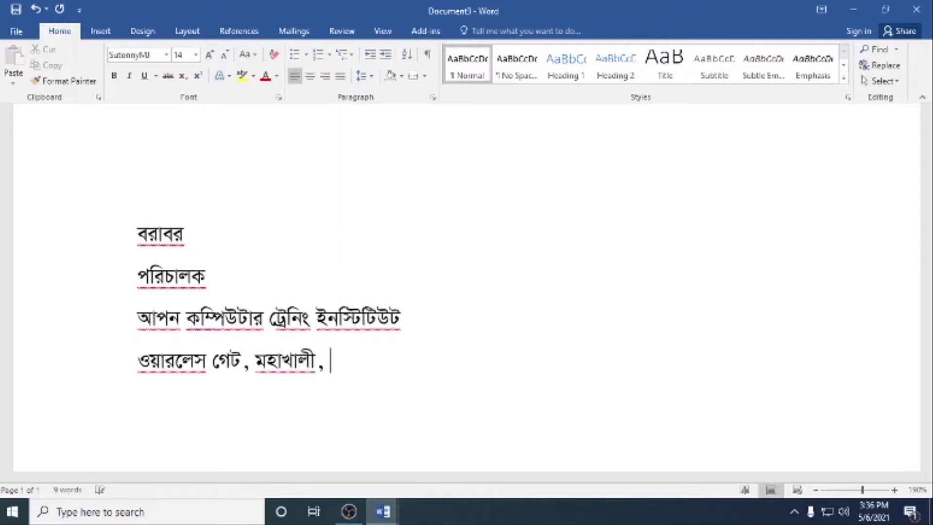
{"action": "type", "text": "বনান"}
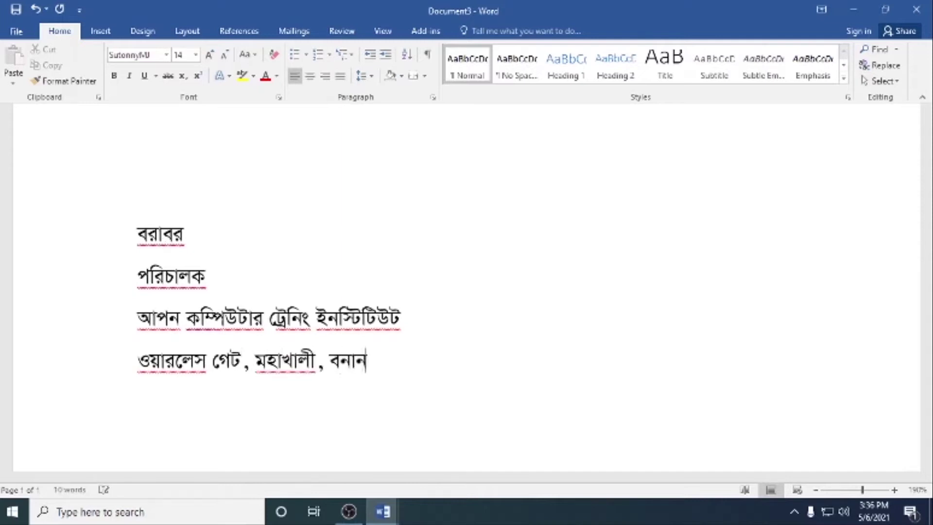
{"action": "type", "text": "ী, ঢ"}
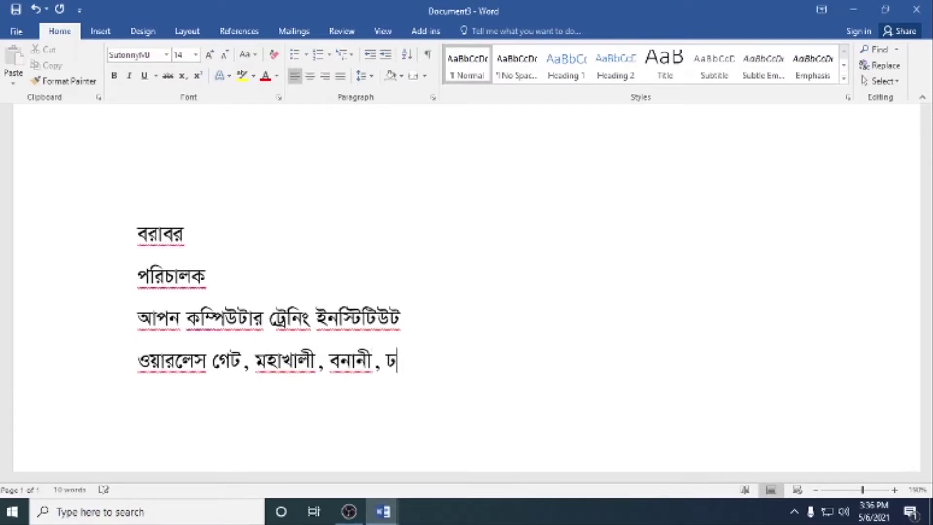
{"action": "type", "text": "াকা।"}
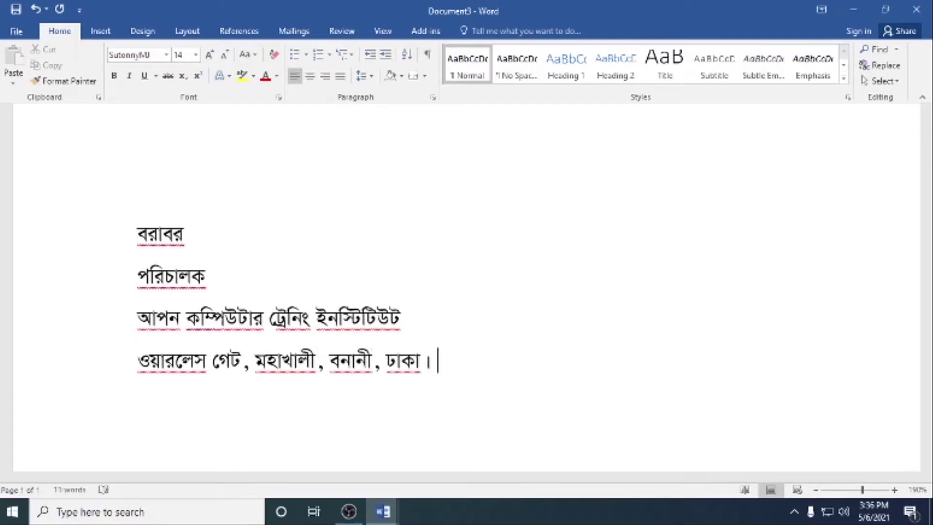
{"action": "key", "text": "Return"}
{"action": "type", "text": "বিষয়"}
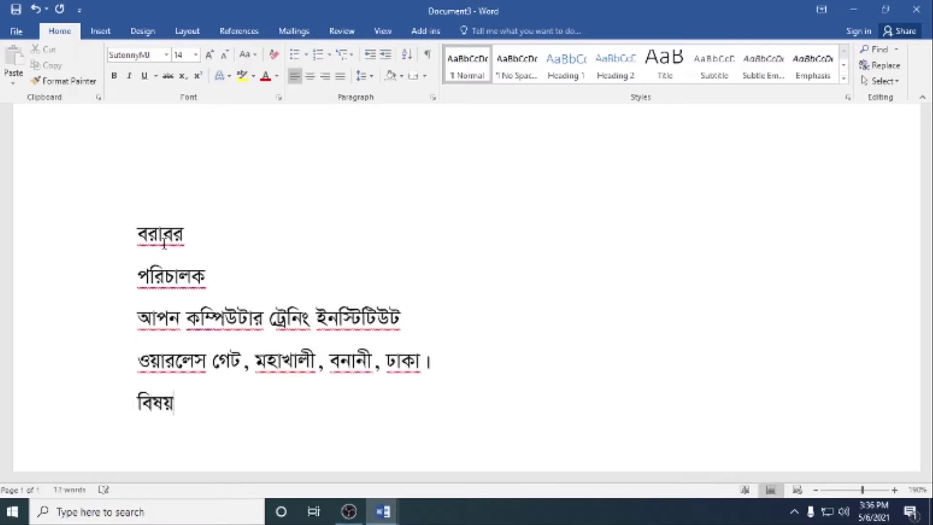
{"action": "type", "text": "ঃ"}
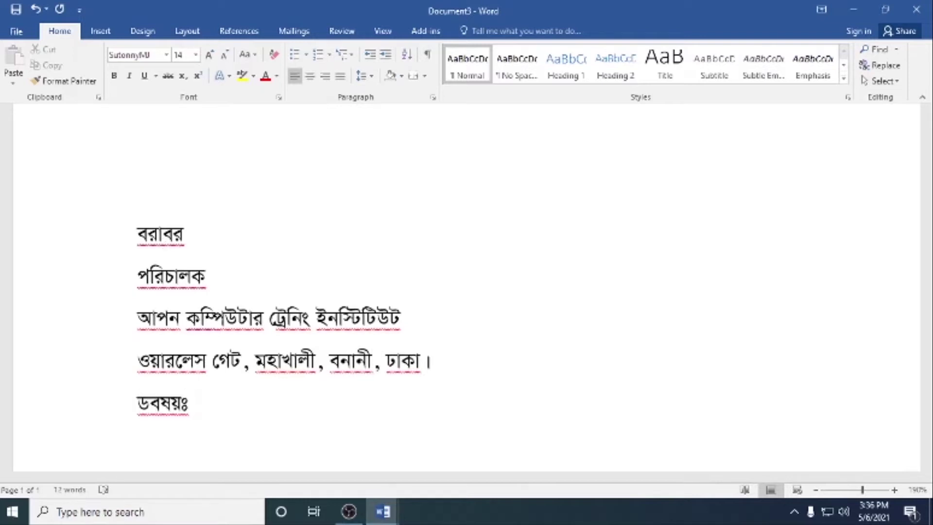
{"action": "key", "text": "ctrl+z"}
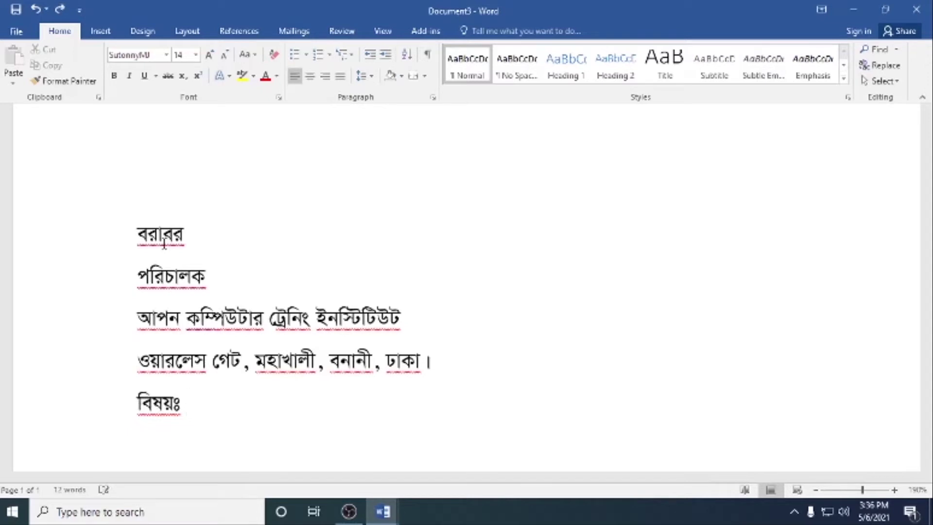
{"action": "type", "text": " ৩"}
{"action": "type", "text": " ("}
{"action": "type", "text": "তিন)"}
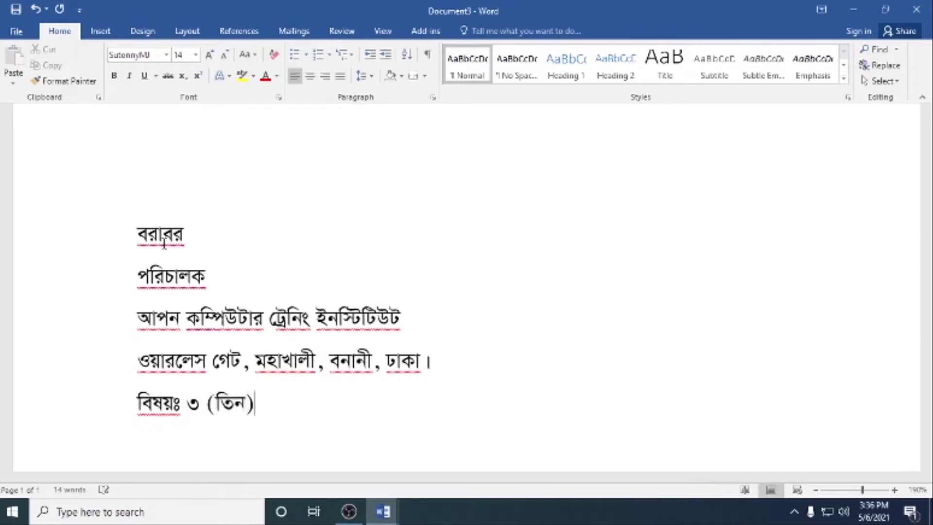
{"action": "type", "text": " দিনের "}
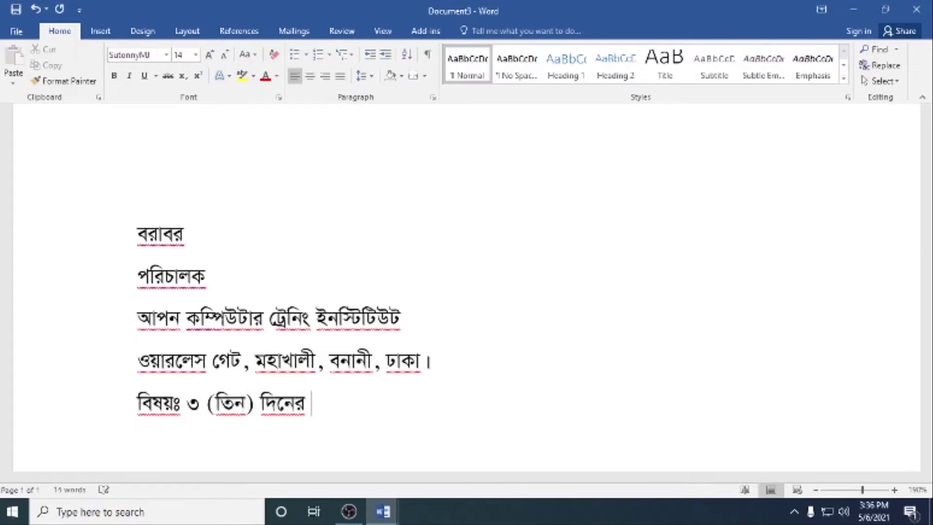
{"action": "type", "text": "ছুটি"}
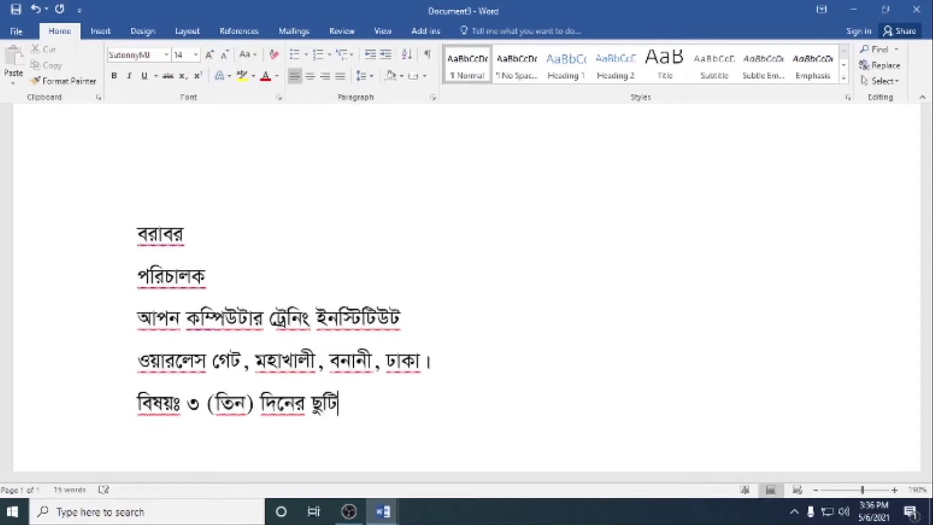
{"action": "type", "text": "র ম"}
{"action": "key", "text": "BackSpace"}
{"action": "type", "text": "জন্য আবে"}
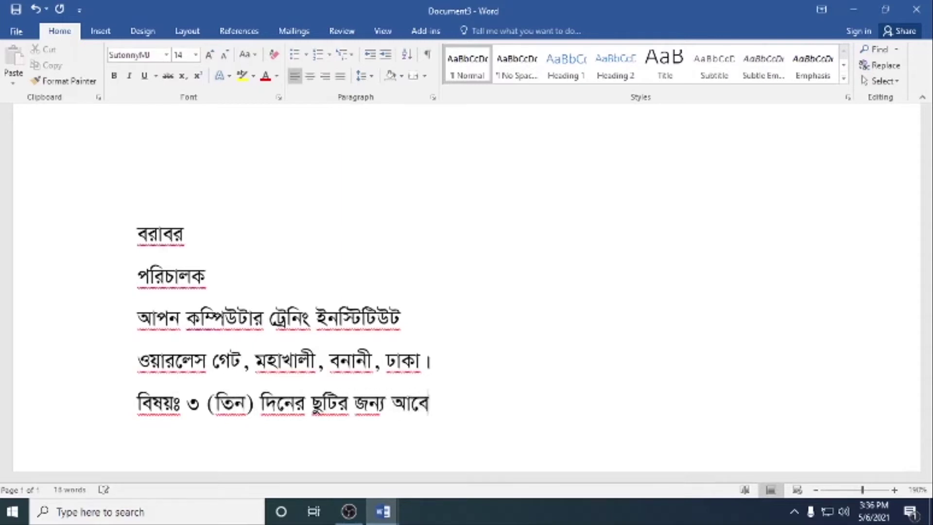
{"action": "type", "text": "দন ।"}
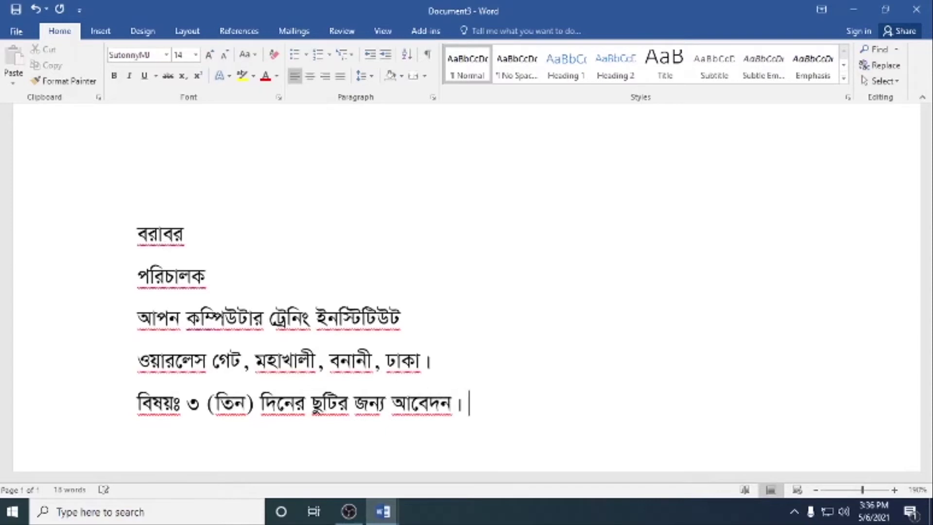
Add the salutation জনাব on its own line after a blank line below the subject
{"action": "key", "text": "Return"}
{"action": "key", "text": "Return"}
{"action": "type", "text": "জ"}
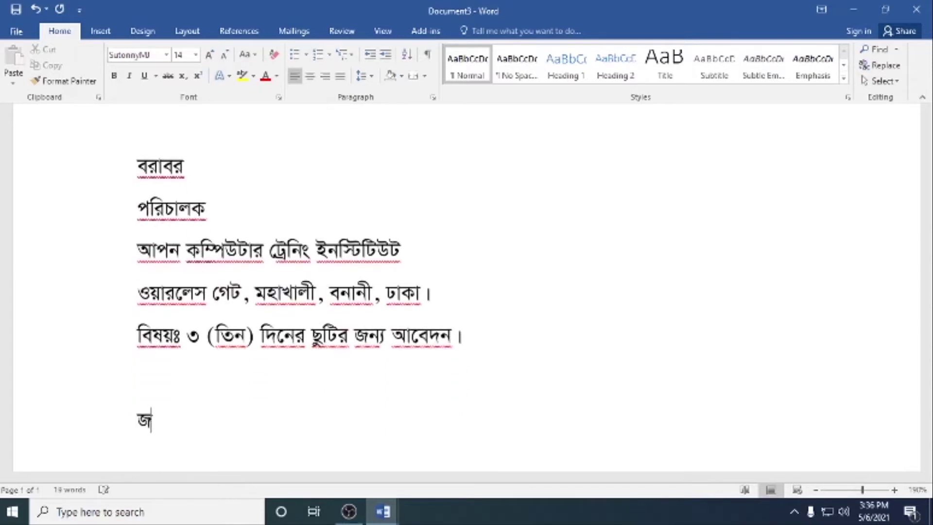
{"action": "type", "text": "নাব"}
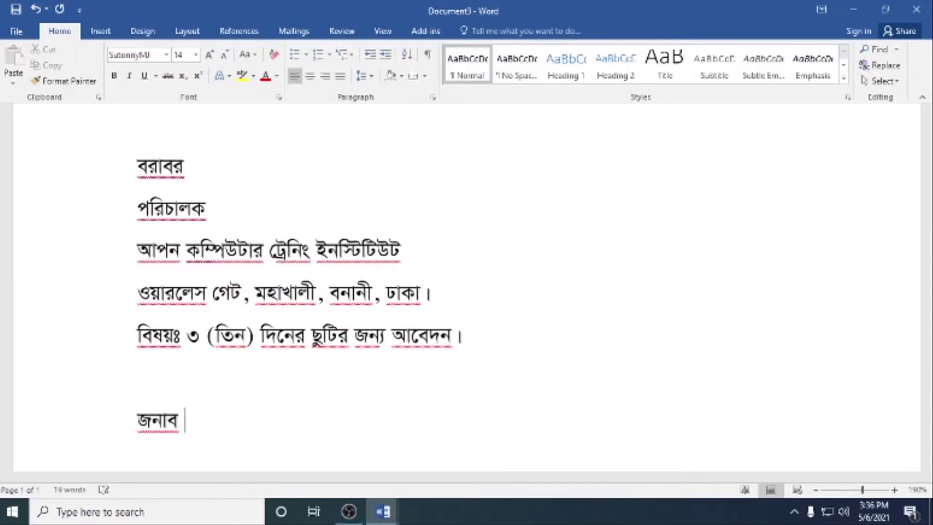
{"action": "key", "text": "Return"}
{"action": "type", "text": "ব"}
{"action": "key", "text": "BackSpace"}
Type the body with the applicant's name, বিকাল (৩-৫) batch, trainer and family-difficulty reason, ending at আগামী
{"action": "type", "text": "িব"}
{"action": "type", "text": "নী"}
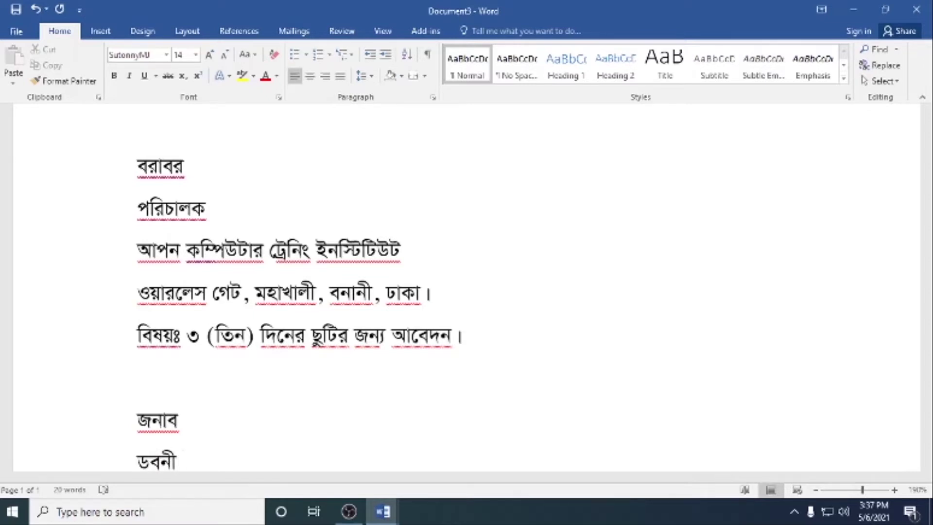
{"action": "type", "text": "ত "}
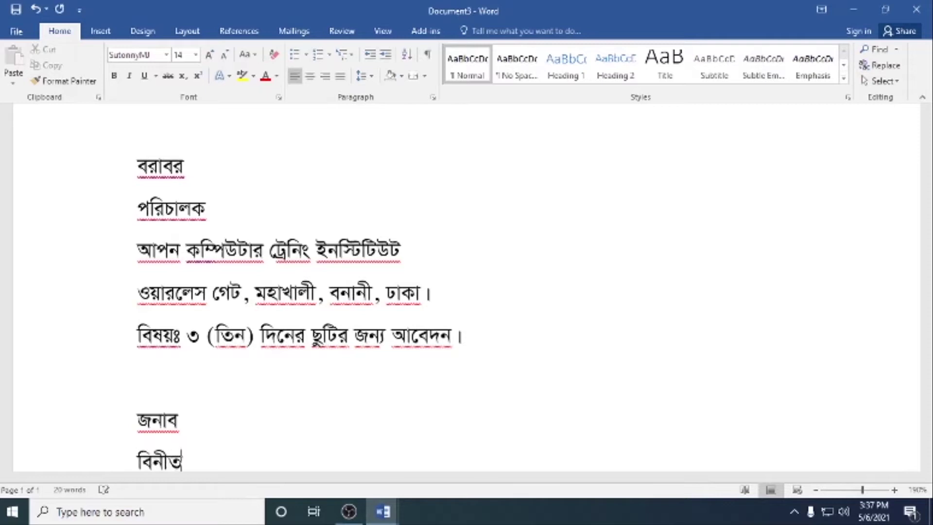
{"action": "type", "text": "নিবেদন "}
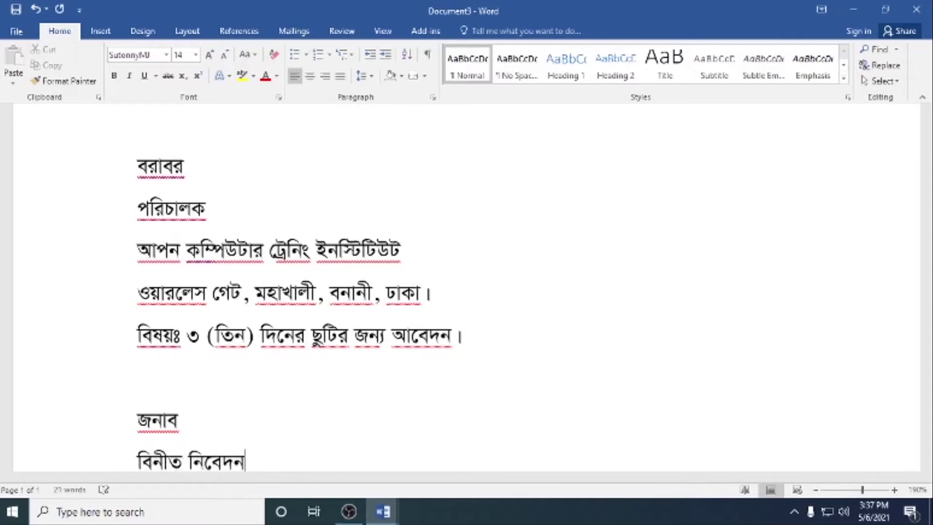
{"action": "type", "text": "এই "}
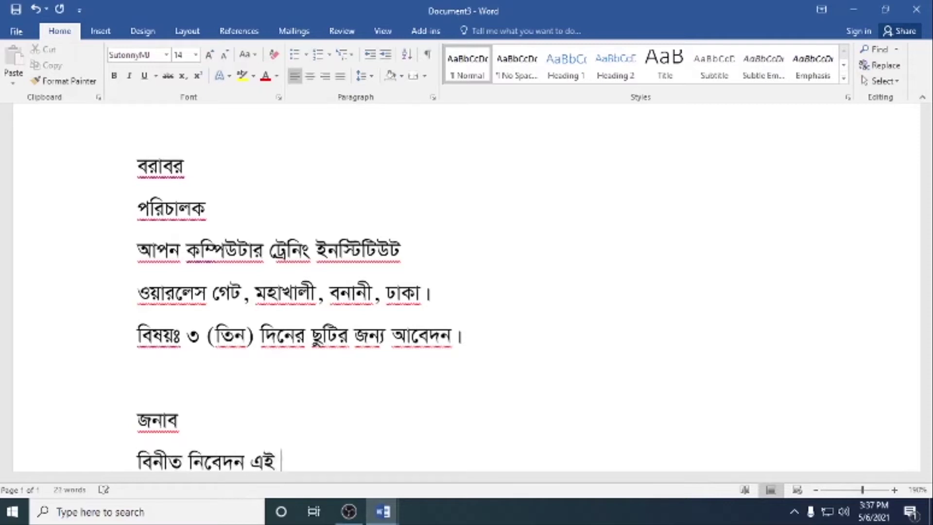
{"action": "type", "text": "যে, আ"}
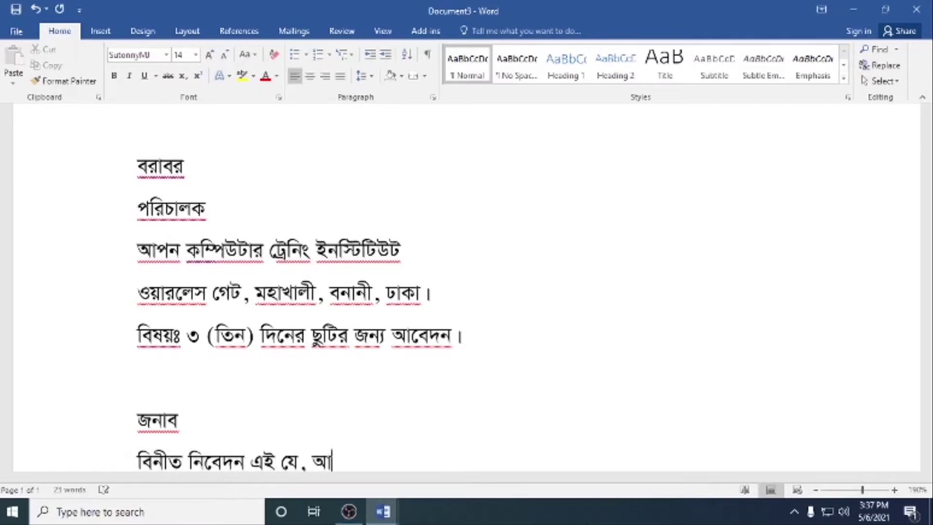
{"action": "type", "text": "মি "}
{"action": "type", "text": "আ"}
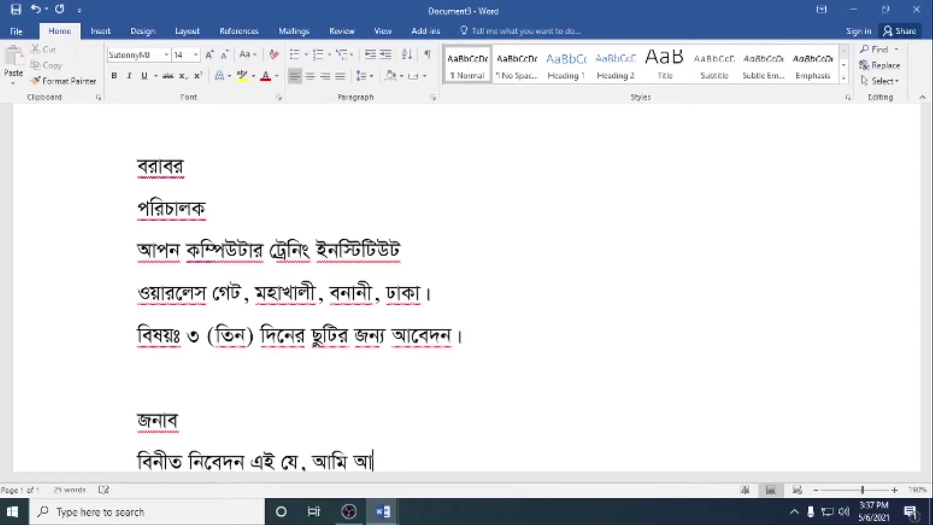
{"action": "type", "text": "তিয়াহ"}
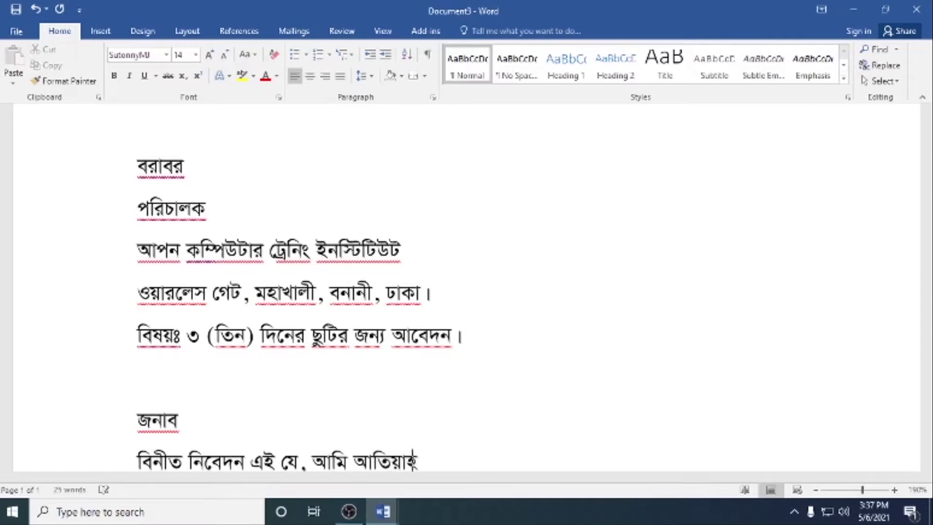
{"action": "type", "text": " রহমান আ"}
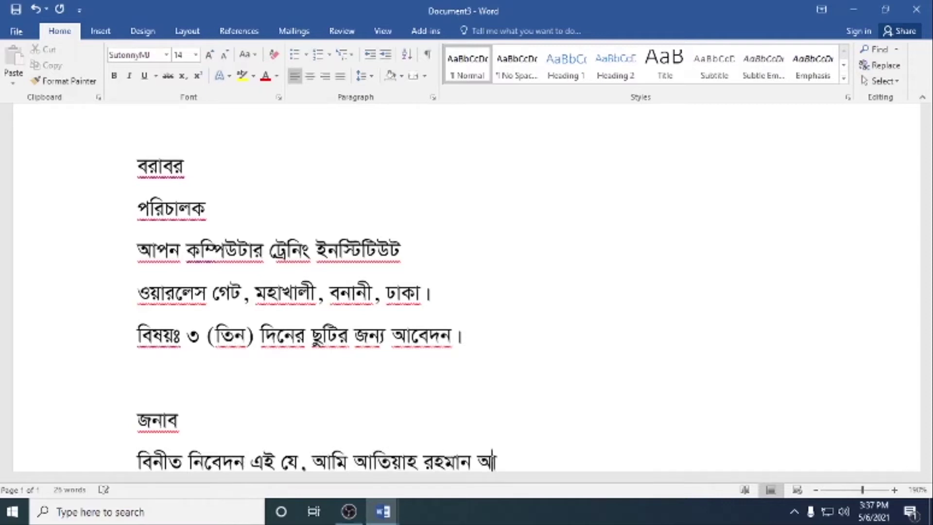
{"action": "type", "text": "িনশাহ"}
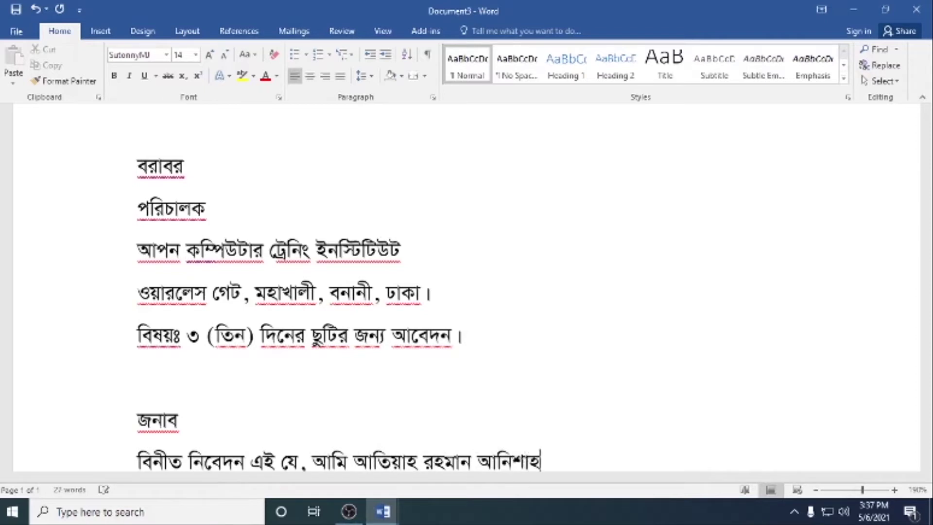
{"action": "type", "text": ", ব্যা"}
{"action": "type", "text": "চঃ "}
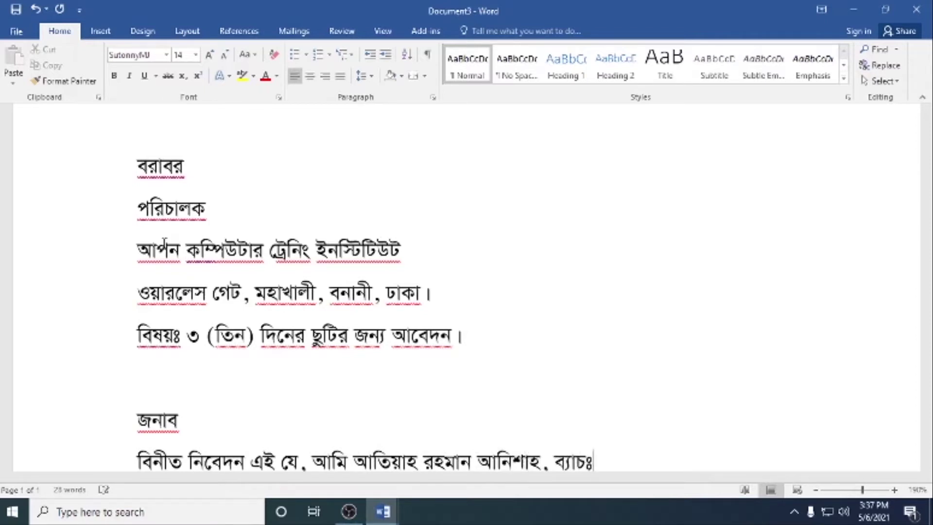
{"action": "type", "text": "বিকা"}
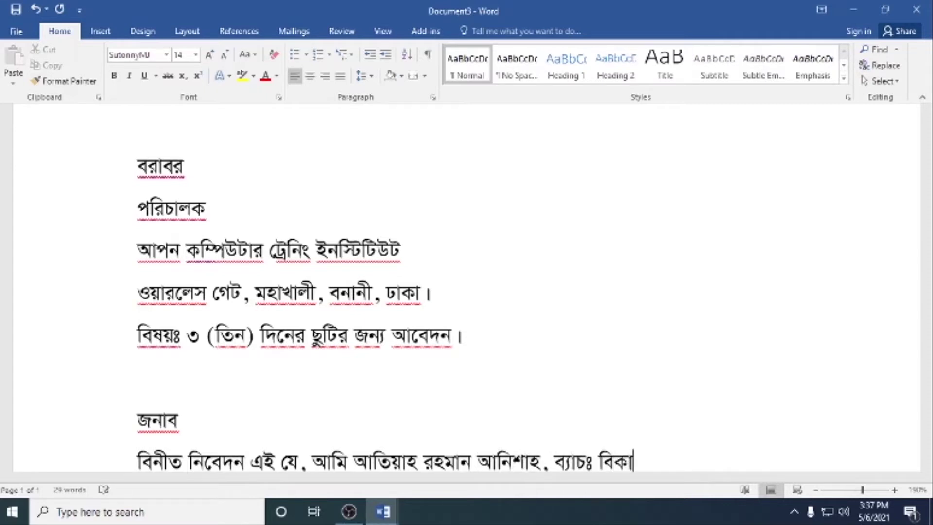
{"action": "type", "text": "ল"}
{"action": "type", "text": " (৩"}
{"action": "type", "text": "-৫)"}
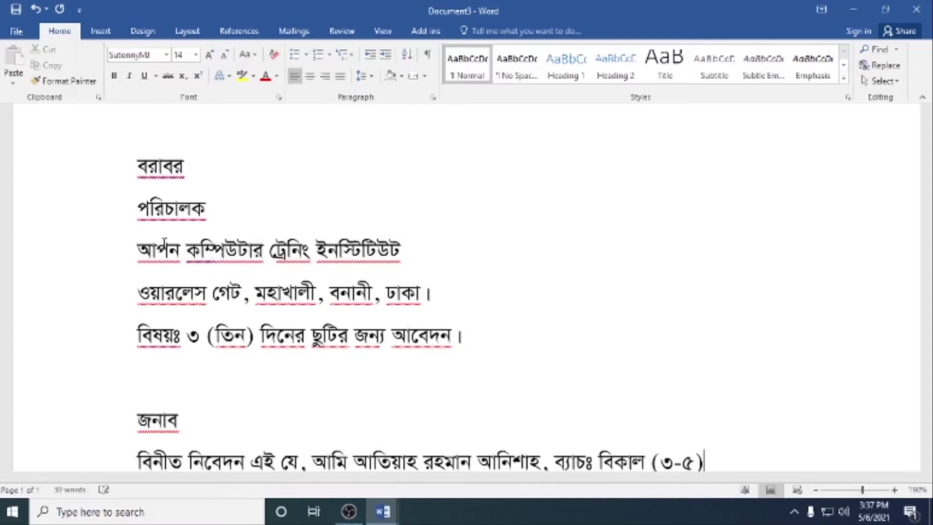
{"action": "type", "text": ", সি"}
{"action": "type", "text": "নিয়র "}
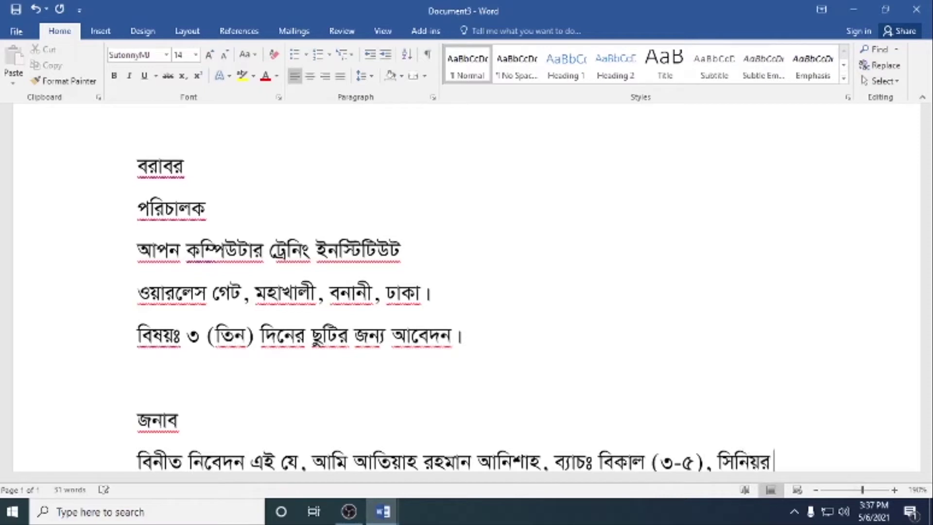
{"action": "type", "text": "প্রশিক্ষক,"}
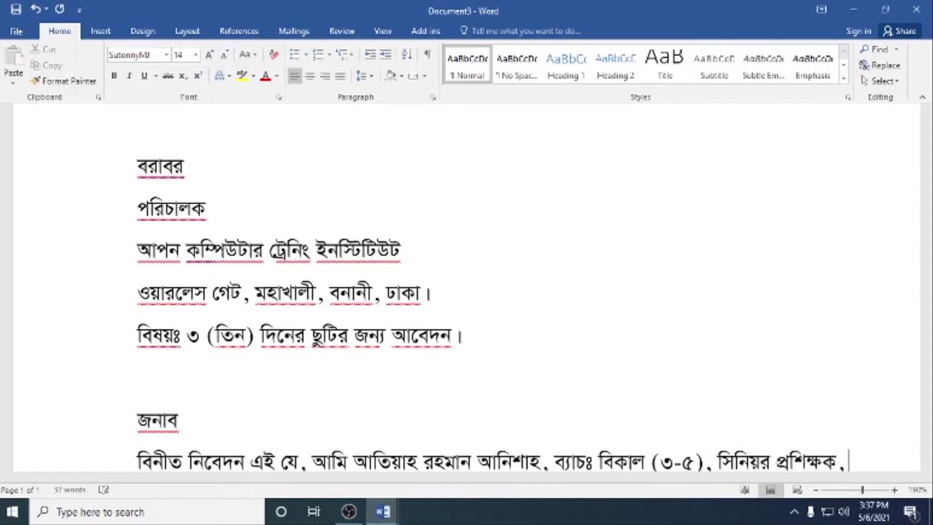
{"action": "type", "text": " নাহ"}
{"action": "key", "text": "BackSpace"}
{"action": "type", "text": "িক্ষক, নাহিদ স"}
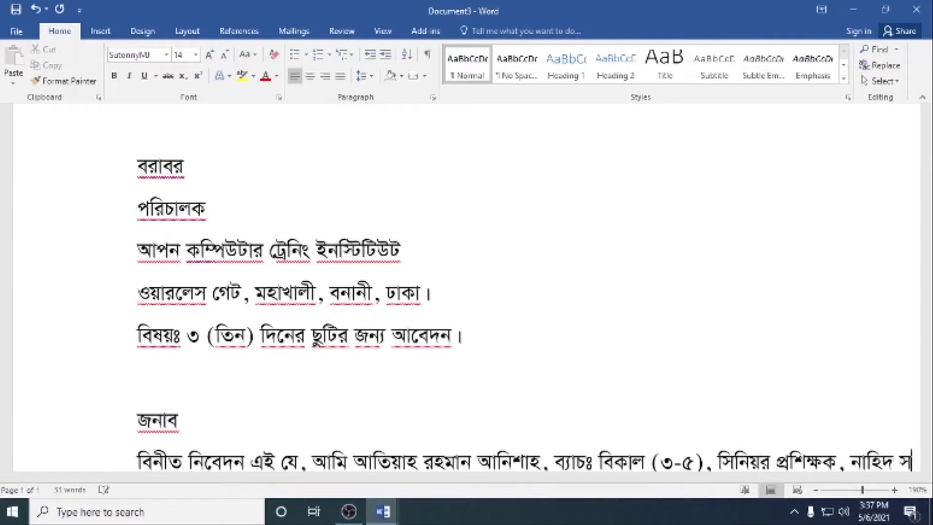
{"action": "type", "text": "্যারের "}
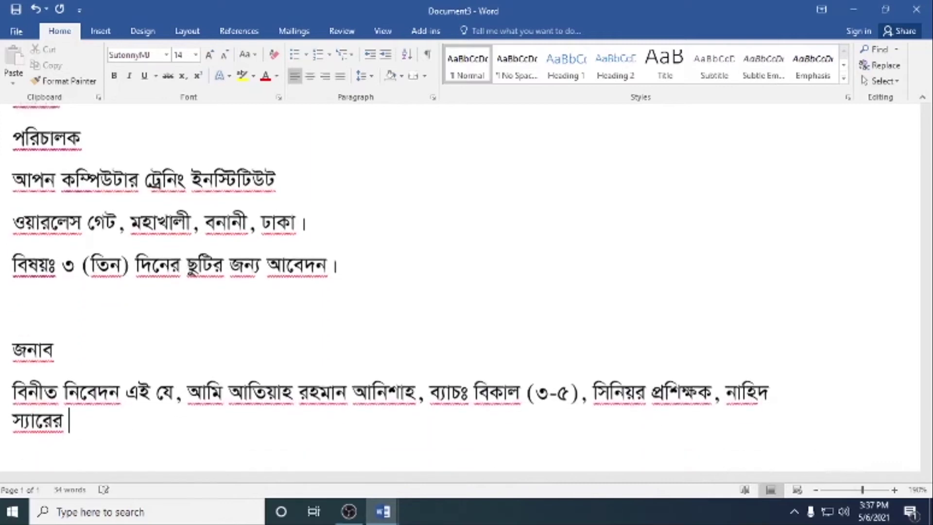
{"action": "type", "text": "ছা"}
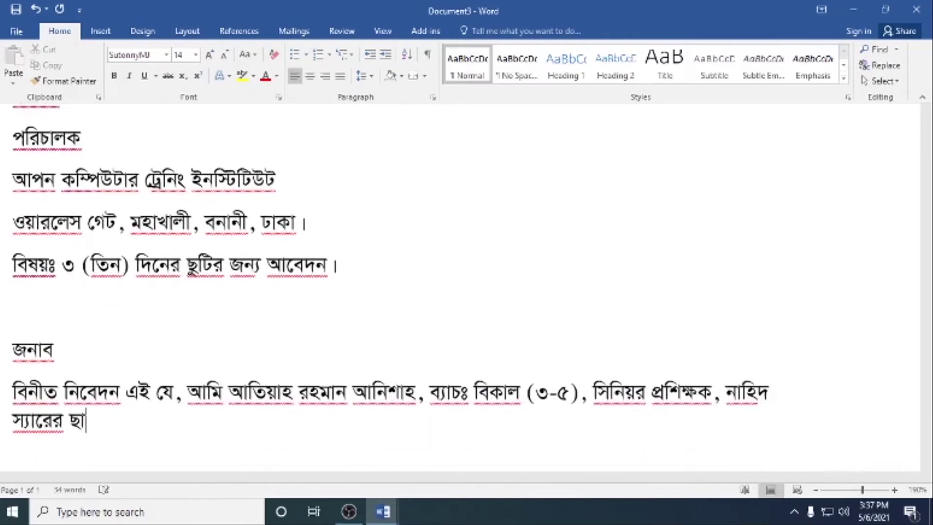
{"action": "type", "text": "ত্রী"}
{"action": "type", "text": "। আ"}
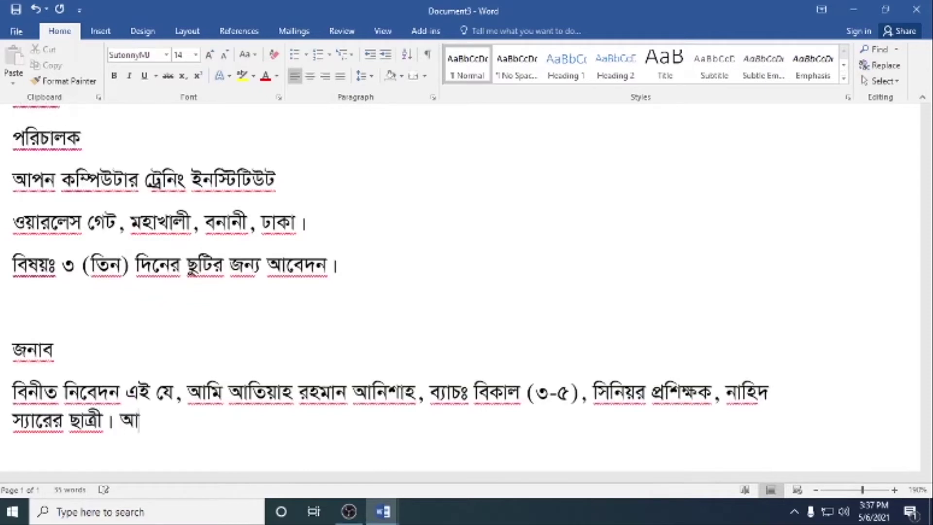
{"action": "type", "text": "মার পারি"}
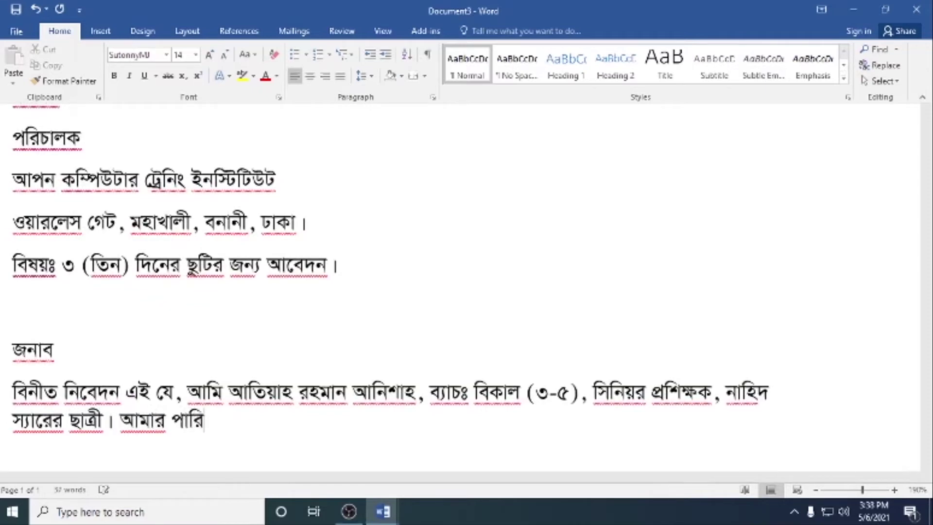
{"action": "type", "text": "বারি"}
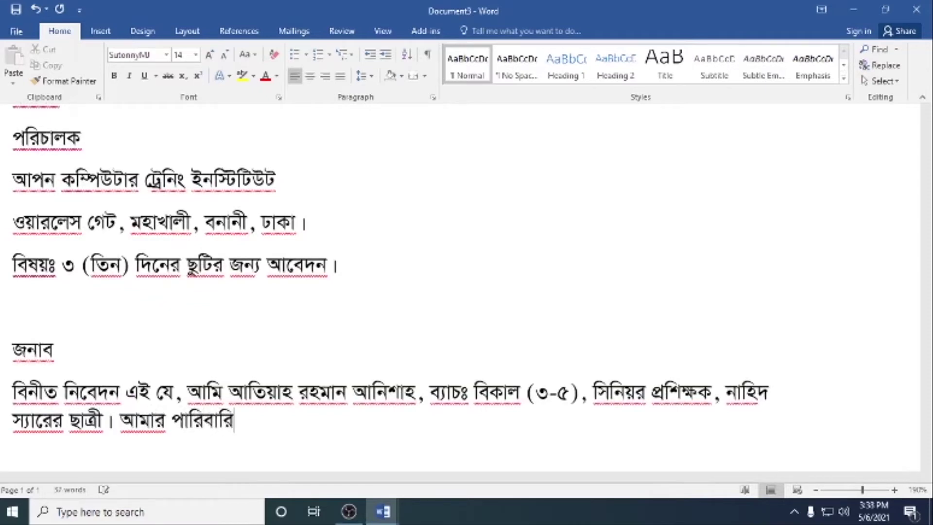
{"action": "type", "text": "ক অ"}
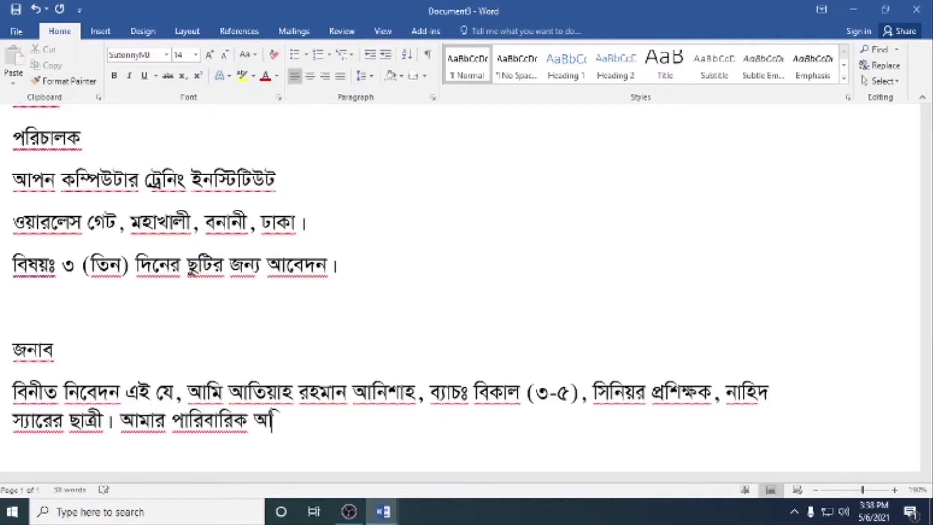
{"action": "type", "text": "সু"}
{"action": "key", "text": "BackSpace"}
{"action": "key", "text": "BackSpace"}
{"action": "type", "text": "সু"}
{"action": "type", "text": "পি"}
{"action": "key", "text": "BackSpace"}
{"action": "type", "text": "বিধ"}
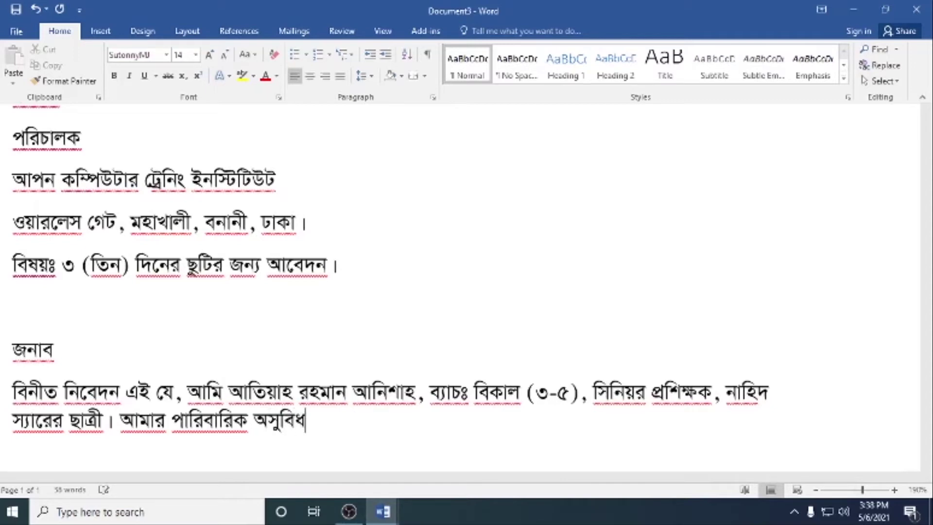
{"action": "type", "text": "ান"}
{"action": "key", "text": "BackSpace"}
{"action": "type", "text": "র জন"}
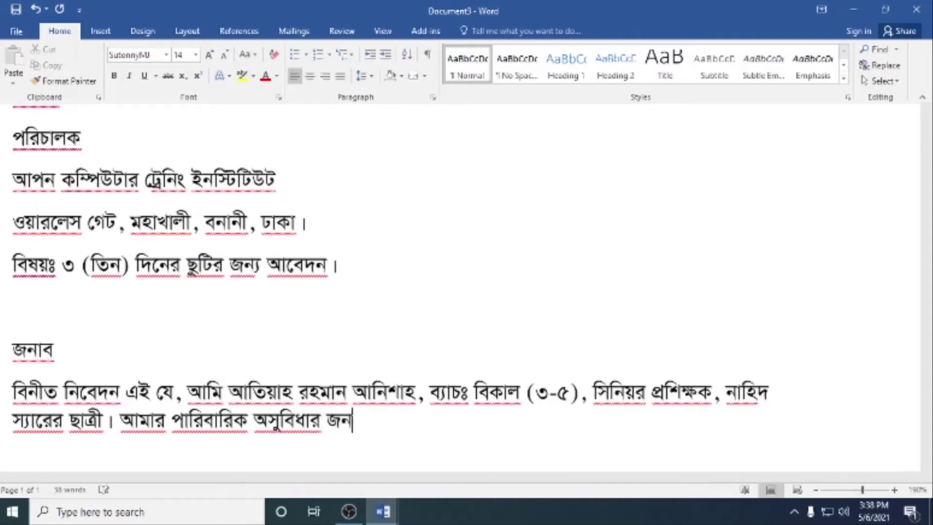
{"action": "type", "text": "্য "}
{"action": "type", "text": "আগাম"}
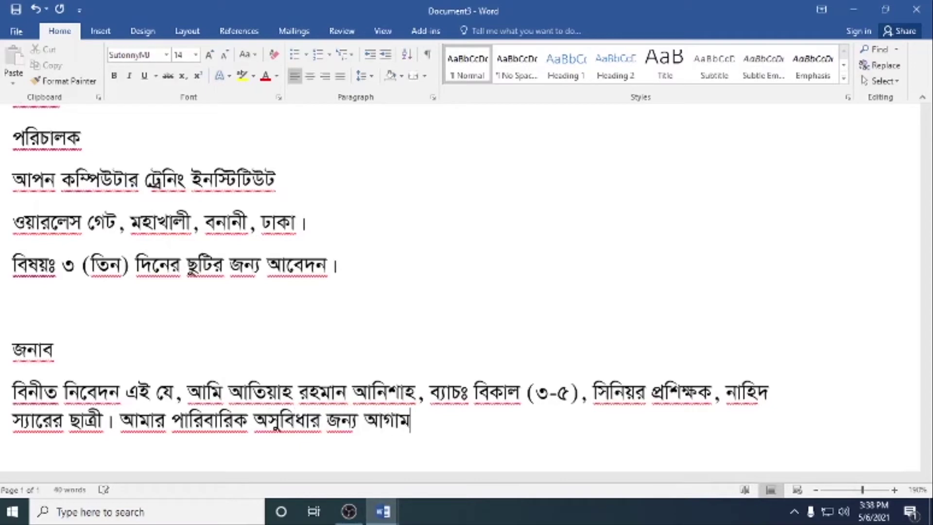
{"action": "type", "text": "ী"}
{"action": "left_click", "coordinate": [874, 516]}
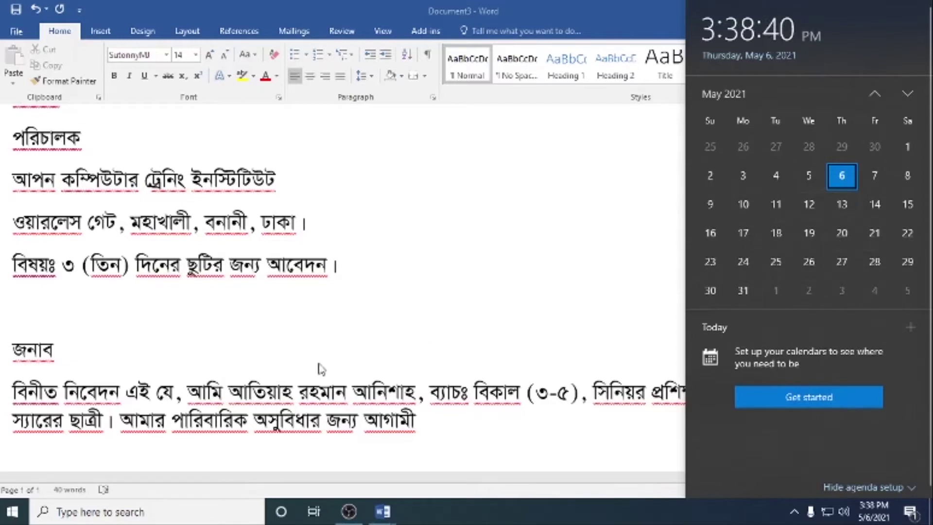
Add the leave dates ১৮/০৫/২০২১ to ২০/০৫/২০২১ and end with 'বিনীত অনুরোধ করছি।'
{"action": "left_click", "coordinate": [384, 406]}
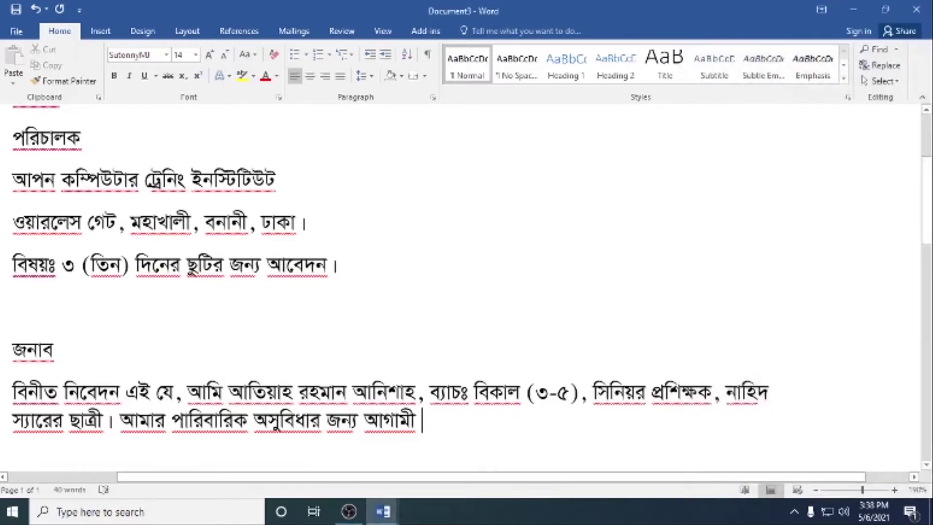
{"action": "type", "text": "১৮/০৫/"}
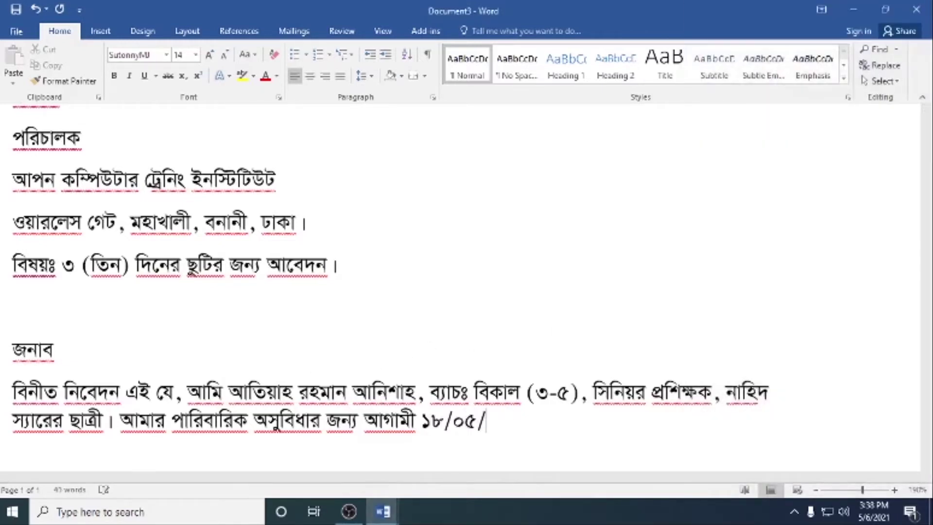
{"action": "type", "text": "২০২১"}
{"action": "type", "text": " ইং "}
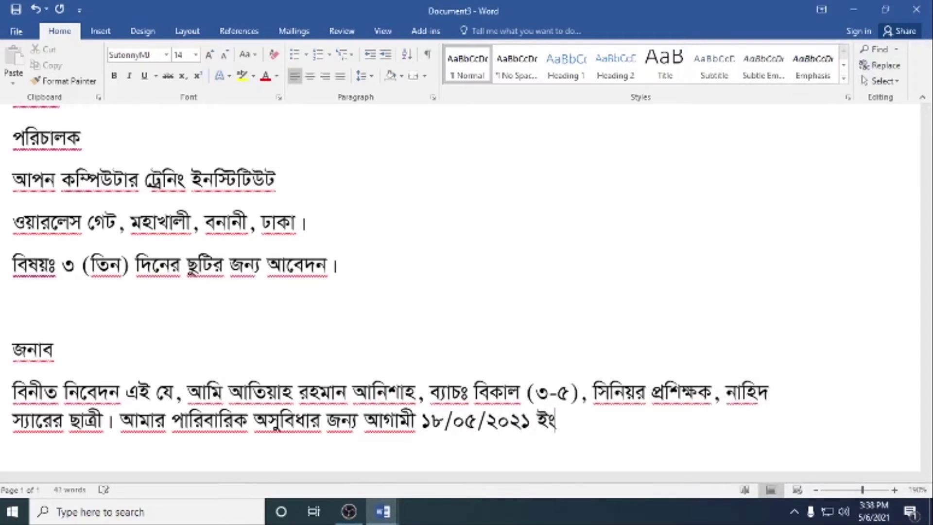
{"action": "type", "text": "থেকে"}
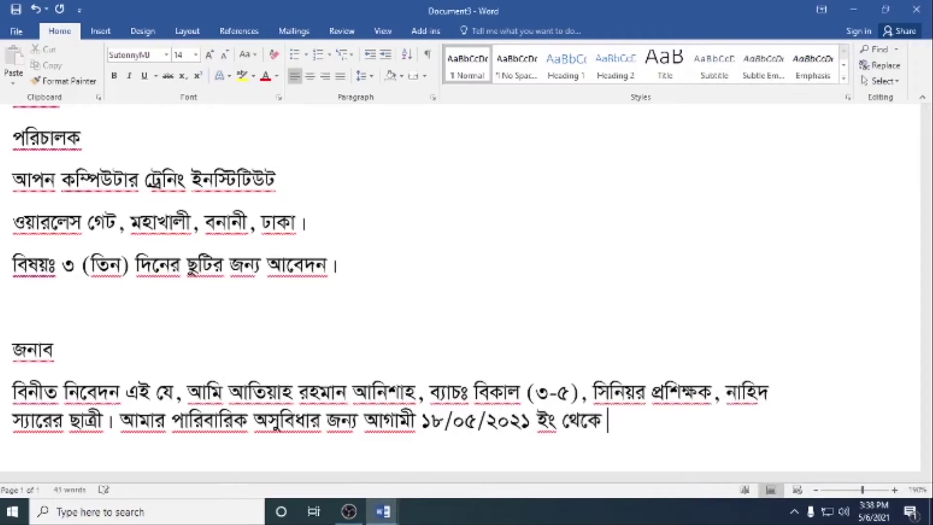
{"action": "type", "text": " ২০"}
{"action": "type", "text": "/০৫/২০"}
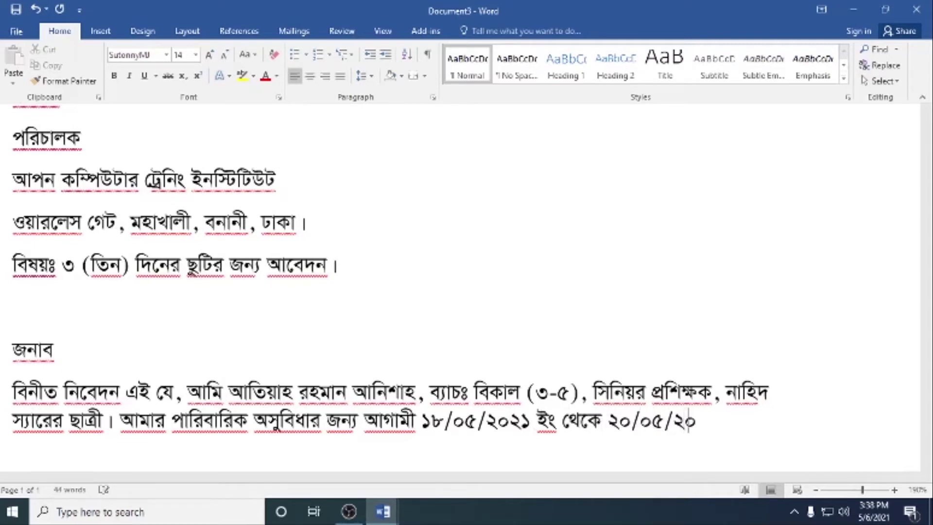
{"action": "type", "text": "২১"}
{"action": "type", "text": " খ্রিঃ প"}
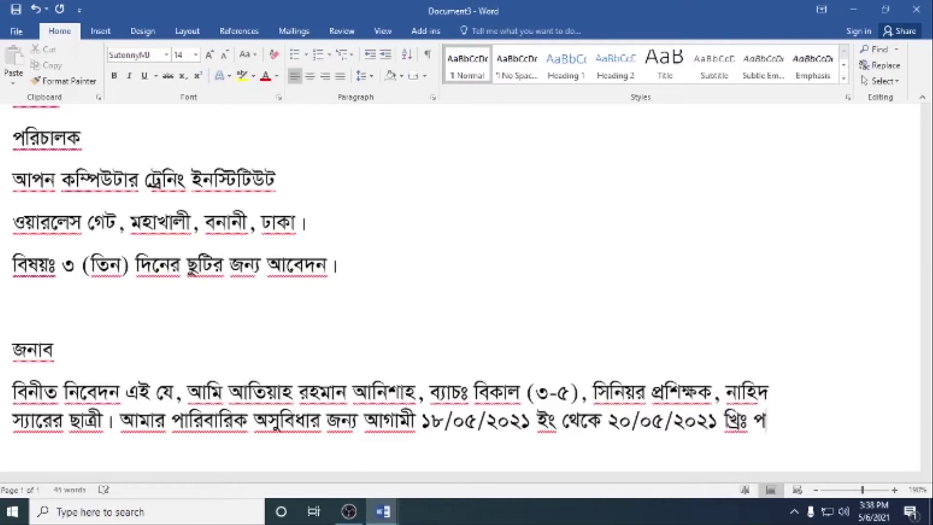
{"action": "key", "text": "BackSpace"}
{"action": "key", "text": "BackSpace"}
{"action": "key", "text": "BackSpace"}
{"action": "key", "text": "BackSpace"}
{"action": "key", "text": "BackSpace"}
{"action": "key", "text": "BackSpace"}
{"action": "key", "text": "BackSpace"}
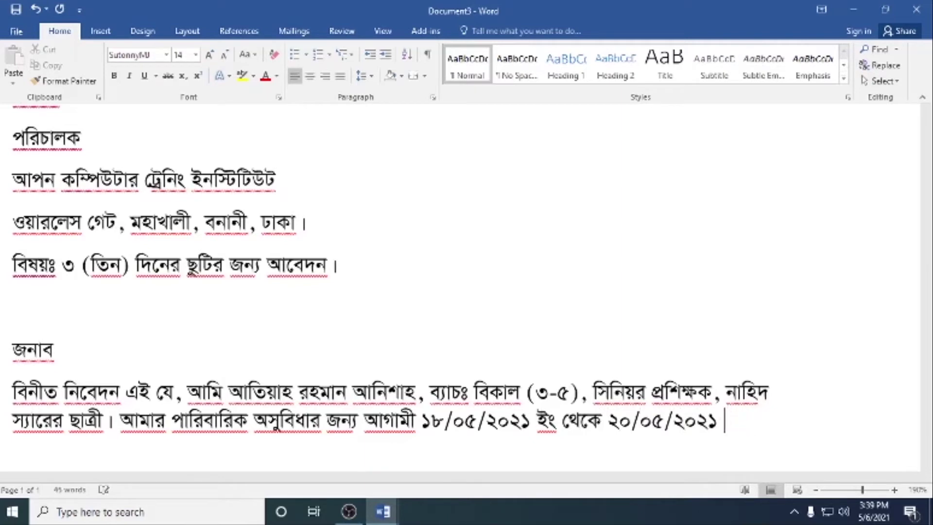
{"action": "type", "text": "ইং প"}
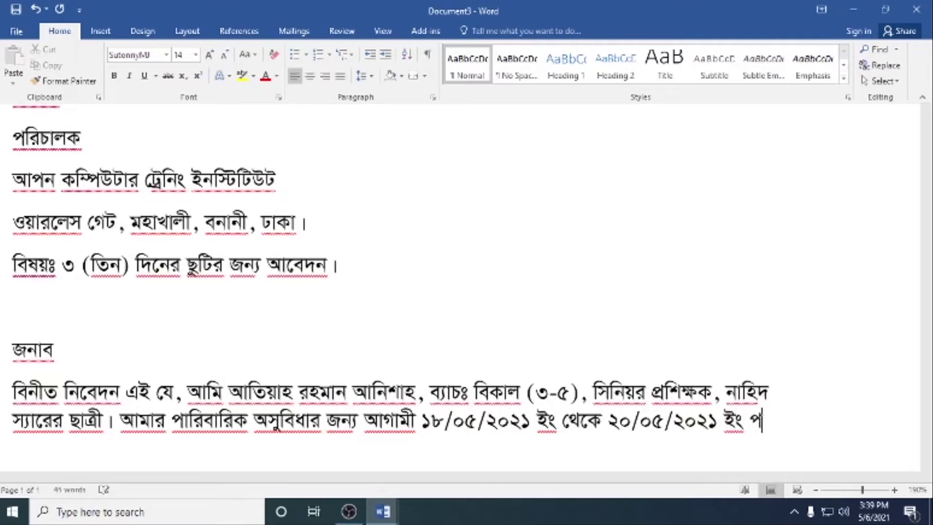
{"action": "type", "text": "র্যন্ত"}
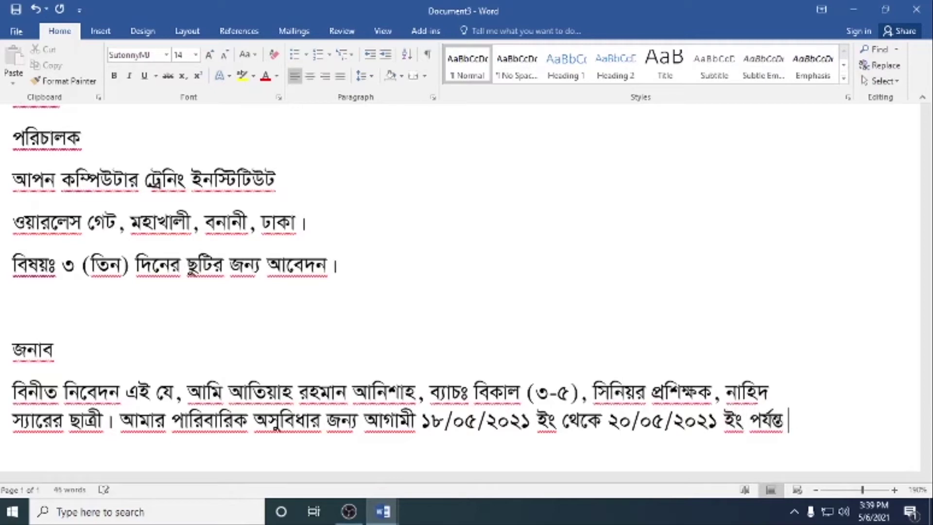
{"action": "type", "text": " ৩ (দি"}
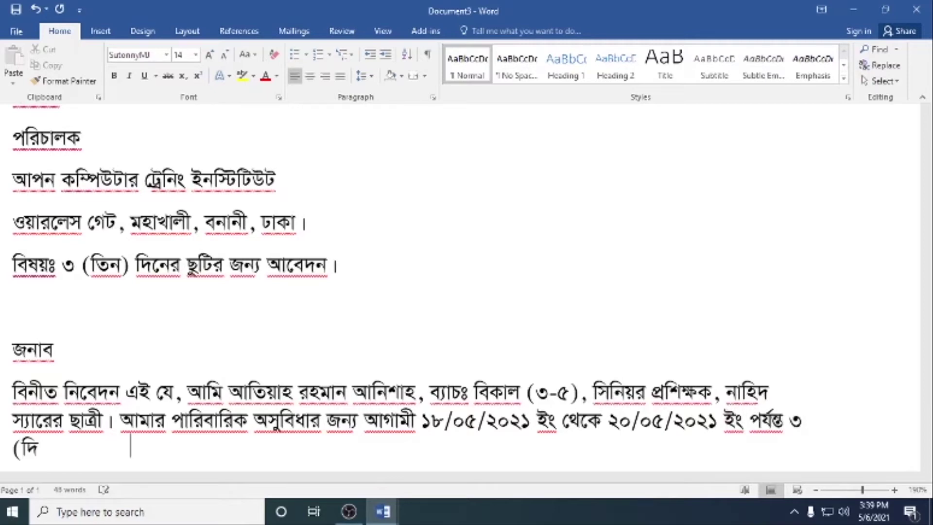
{"action": "type", "text": "ন"}
{"action": "key", "text": "BackSpace"}
{"action": "key", "text": "BackSpace"}
{"action": "key", "text": "BackSpace"}
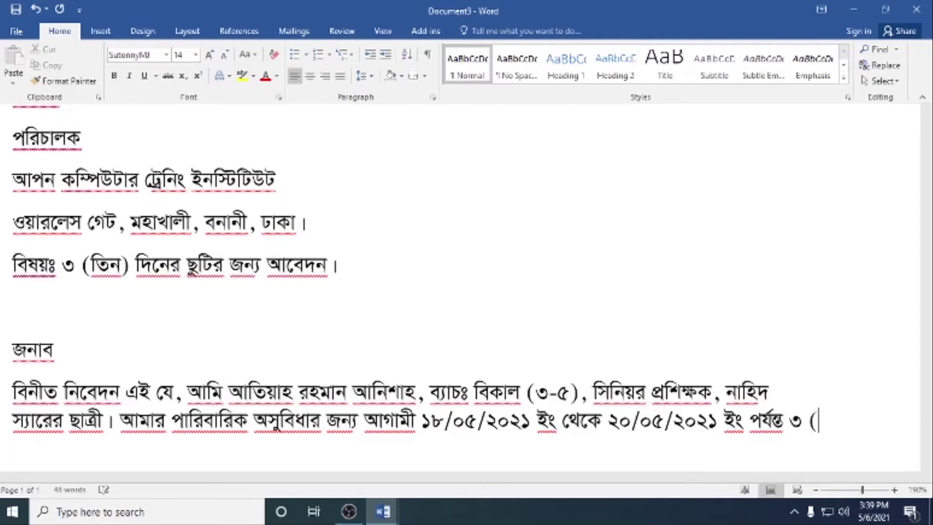
{"action": "type", "text": "তিন"}
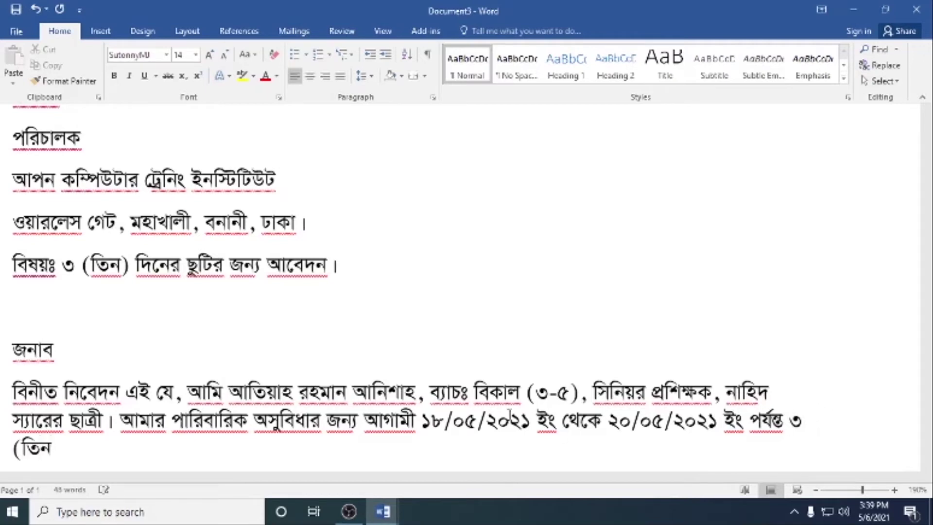
{"action": "type", "text": ") দিনের"}
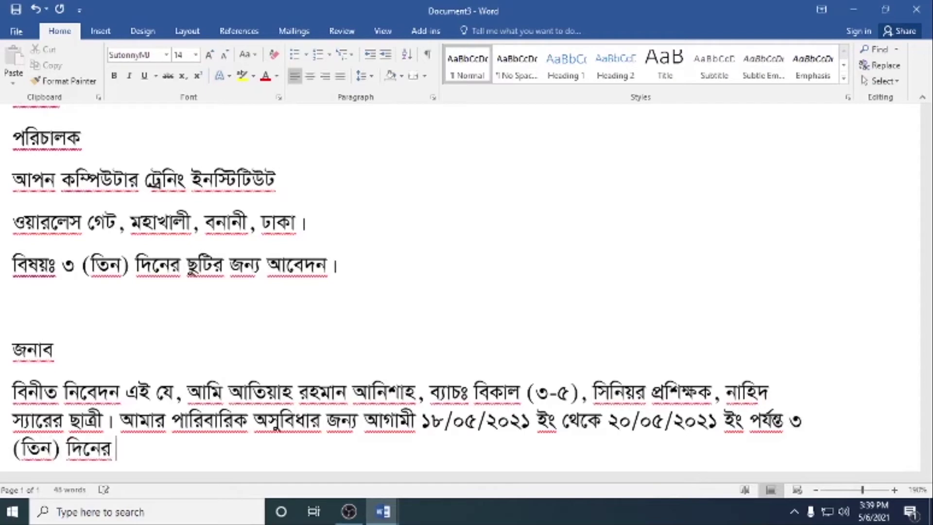
{"action": "type", "text": "ছ"}
{"action": "type", "text": "ুটি"}
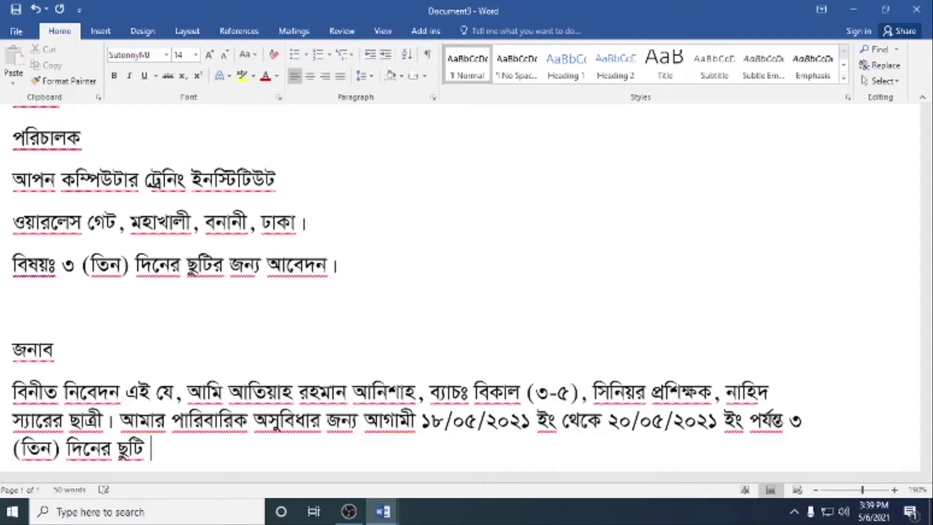
{"action": "type", "text": " প্রয়োজন"}
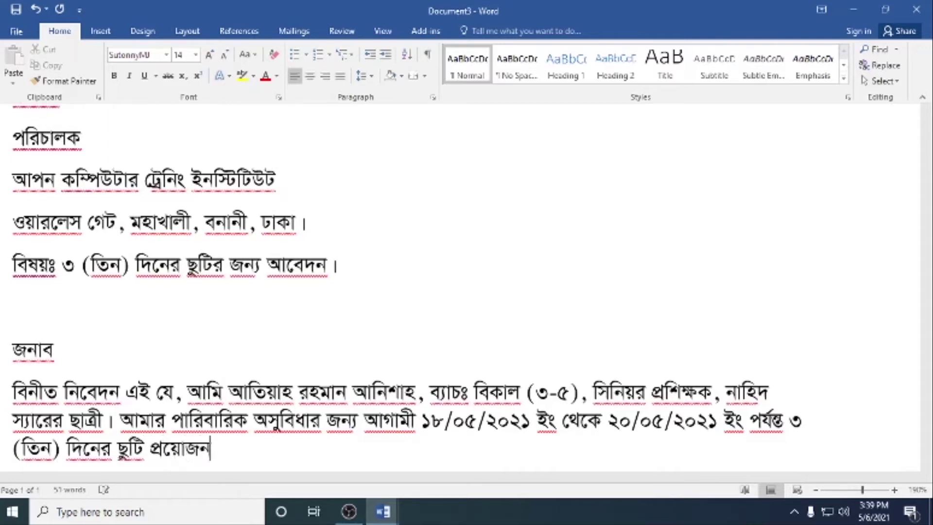
{"action": "type", "text": "। "}
{"action": "type", "text": "উক"}
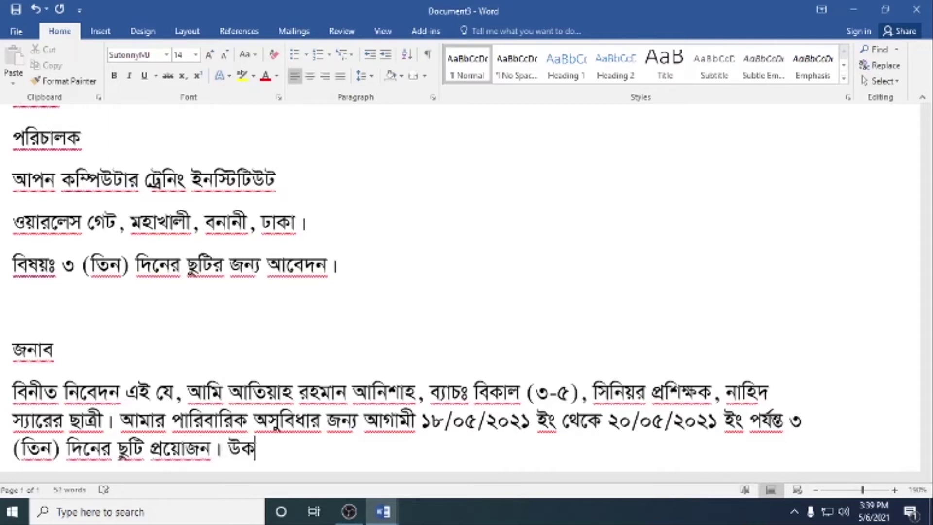
{"action": "type", "text": "্ত সমেয় "}
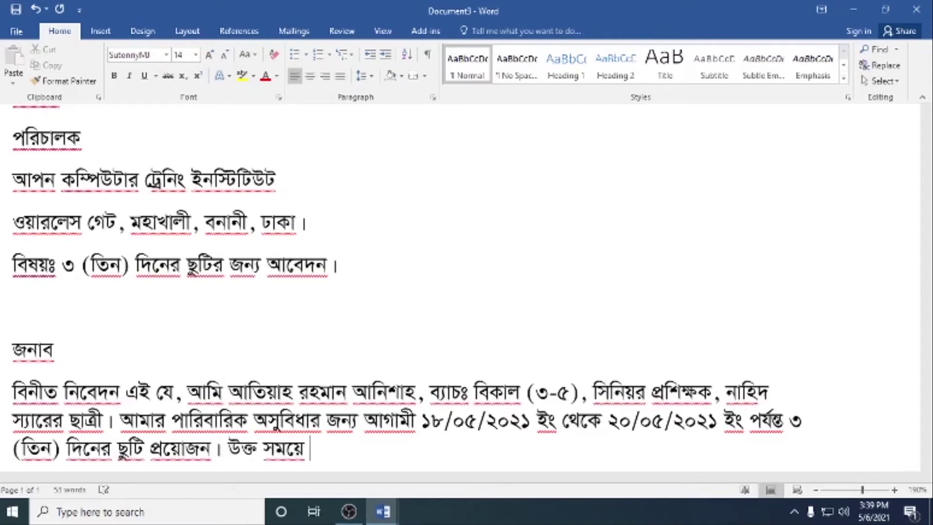
{"action": "type", "text": "ছু"}
{"action": "type", "text": "টি "}
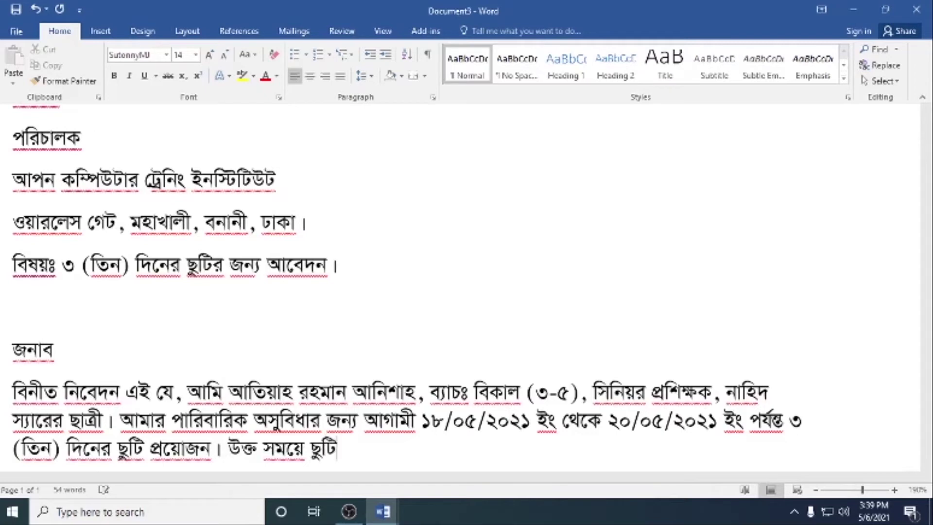
{"action": "type", "text": "প্র"}
{"action": "type", "text": "দানের জন"}
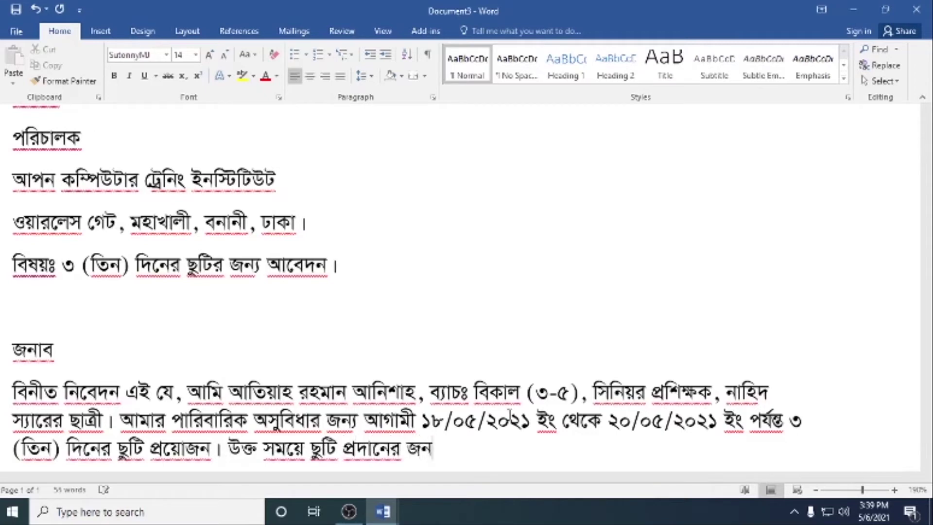
{"action": "type", "text": "্য ব"}
{"action": "key", "text": "BackSpace"}
{"action": "type", "text": "ি প্রদানের জন্য "}
{"action": "type", "text": "বিনীত অন"}
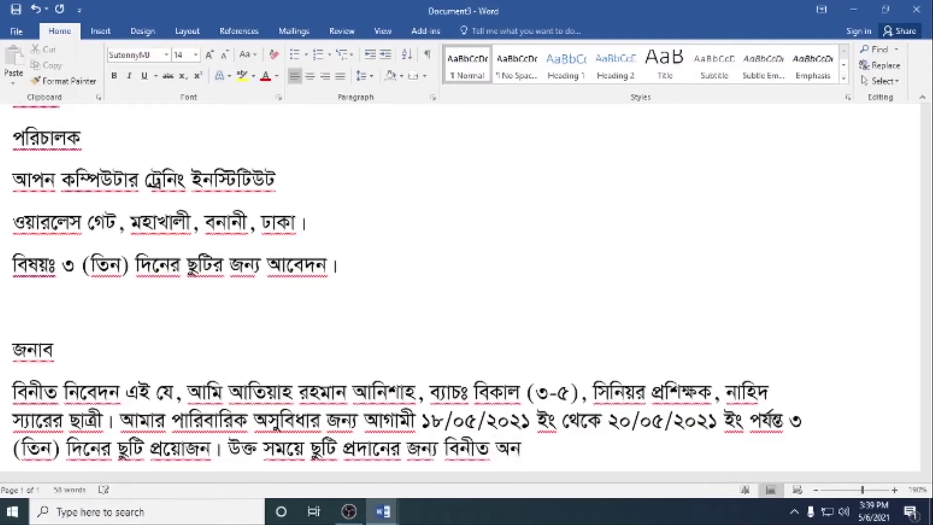
{"action": "type", "text": "ুরোধ কর"}
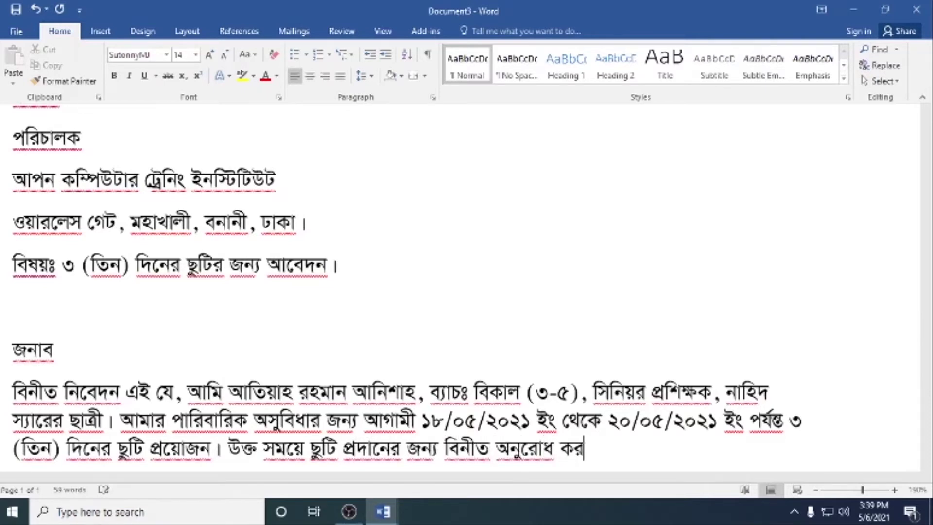
{"action": "type", "text": "ছি।"}
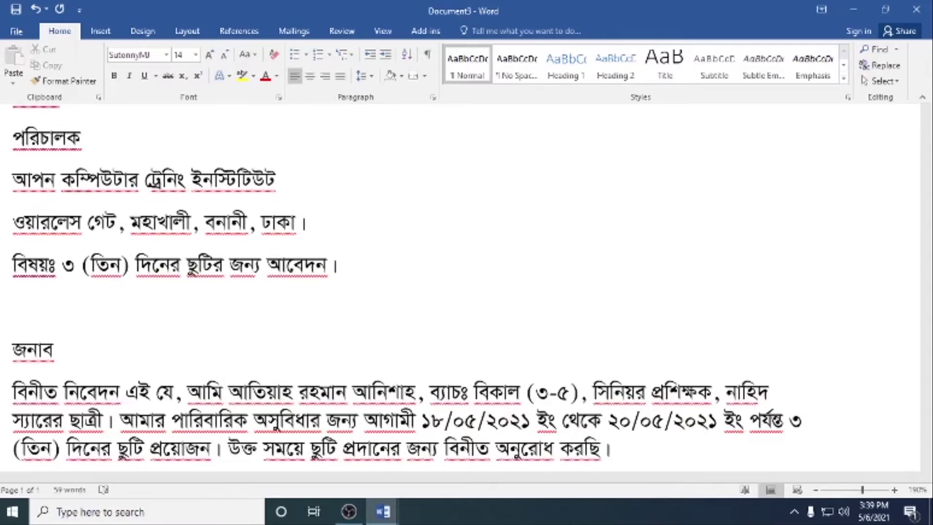
{"action": "key", "text": "Return"}
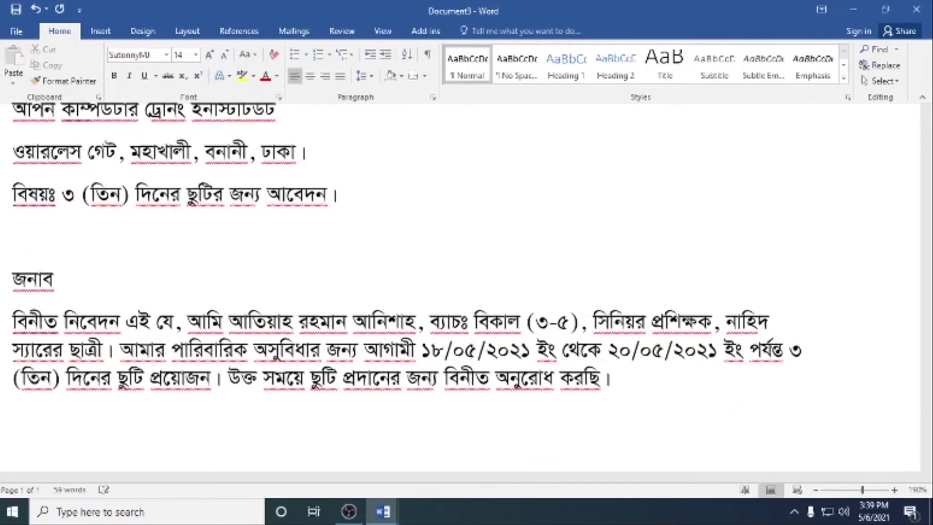
Begin the closing paragraph 'অতএব, জনাবের নিকট আকুল আবেদন এই যে'
{"action": "type", "text": "অ"}
{"action": "type", "text": "তএব, "}
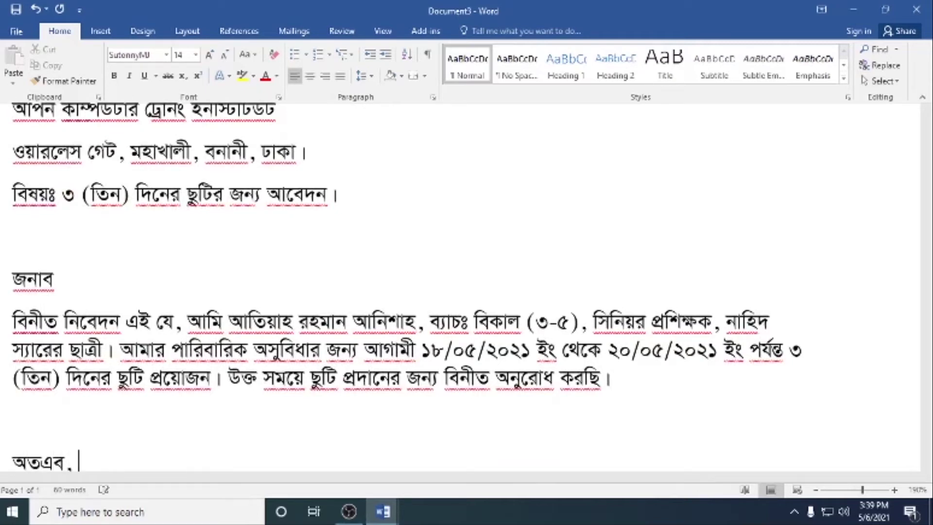
{"action": "type", "text": "জনাব"}
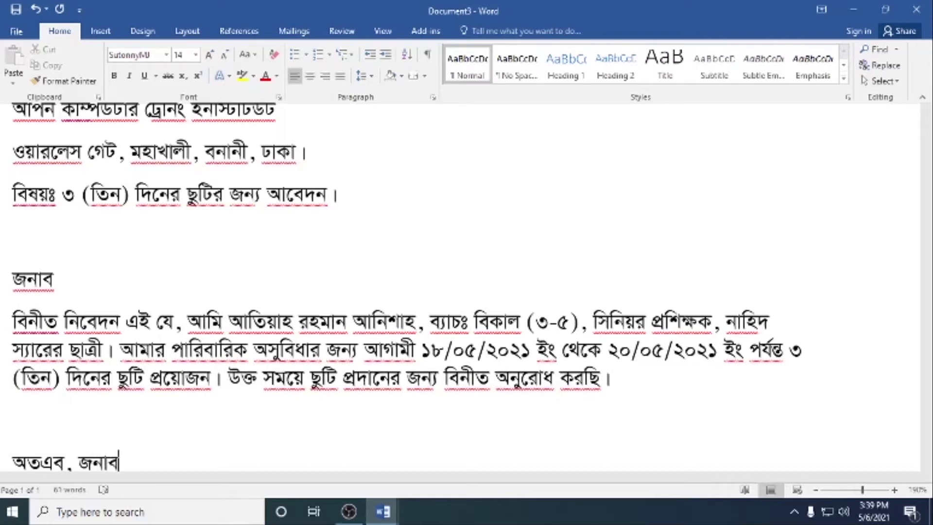
{"action": "key", "text": "BackSpace"}
{"action": "type", "text": "বের নিক"}
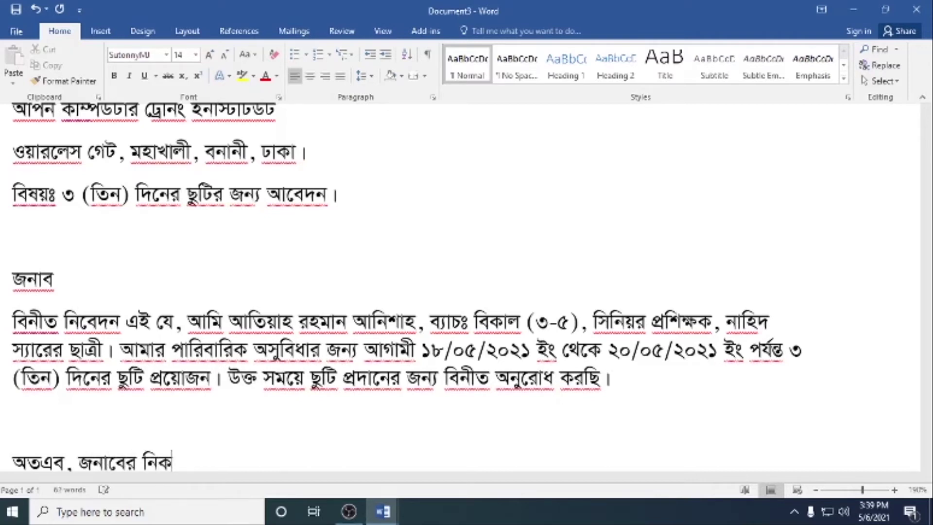
{"action": "type", "text": "ট আকুল "}
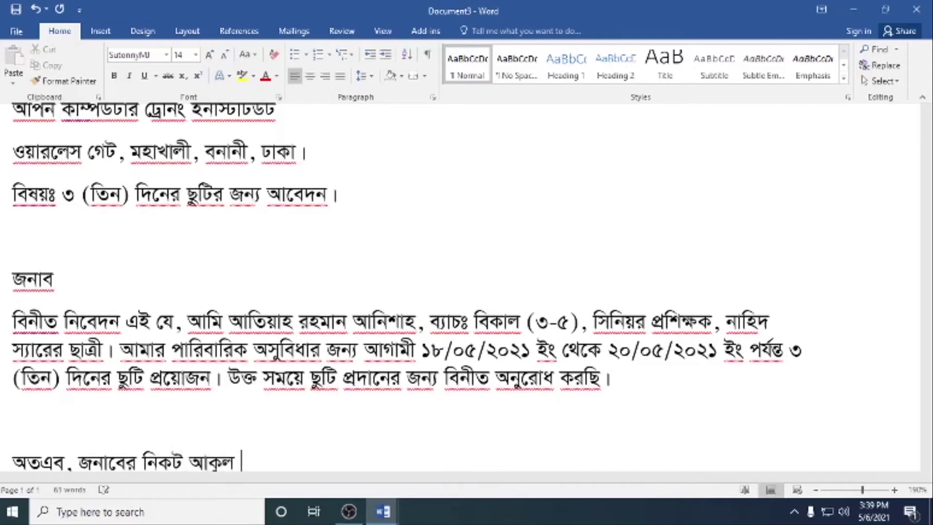
{"action": "type", "text": "আ"}
{"action": "type", "text": "বেদন"}
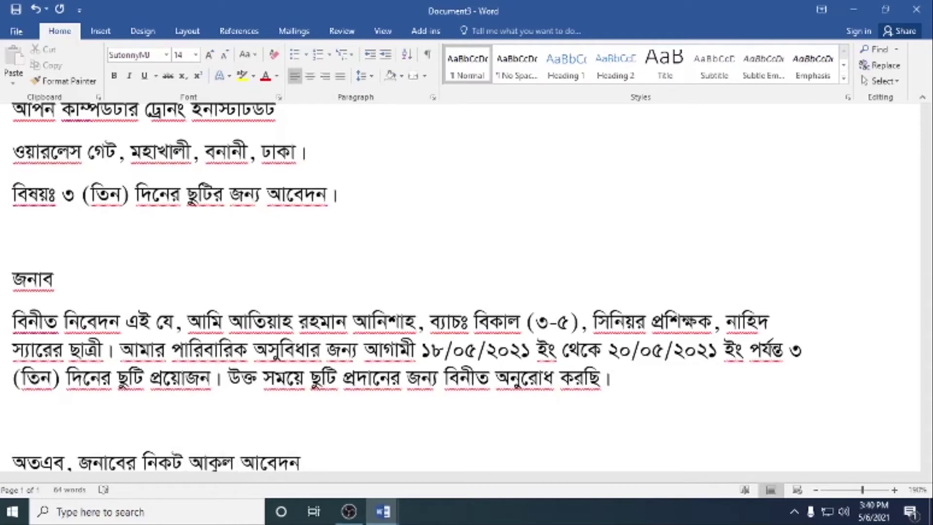
{"action": "type", "text": " এই"}
{"action": "type", "text": " যে,"}
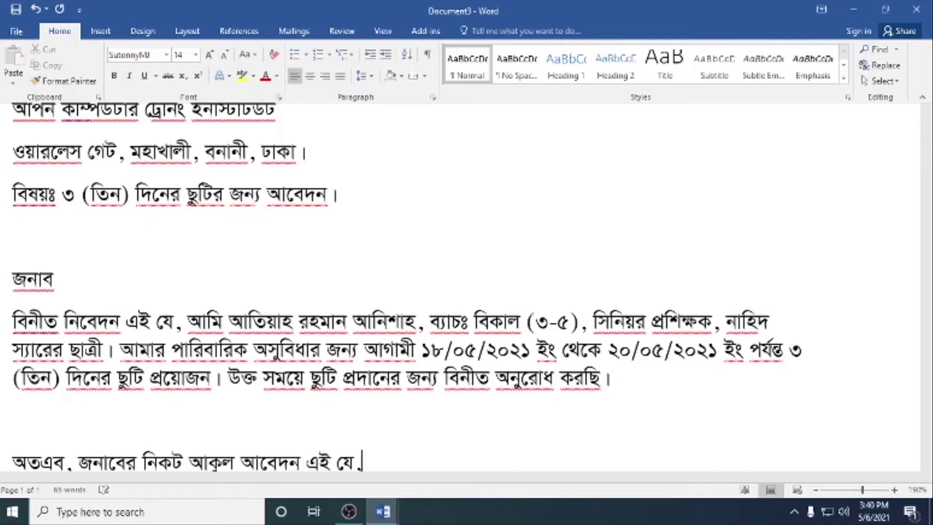
{"action": "type", "text": " উল্"}
{"action": "type", "text": "লে"}
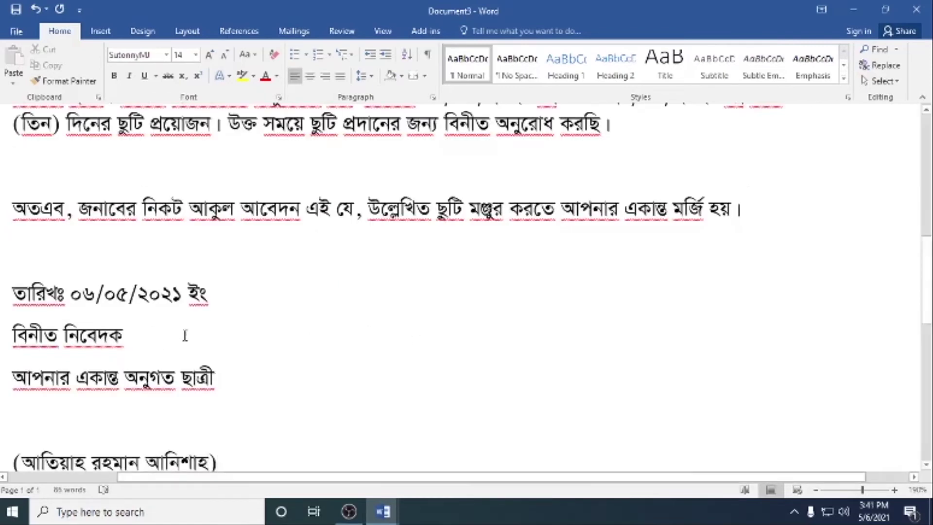
{"action": "scroll", "coordinate": [163, 354], "scroll_direction": "up", "scroll_amount": 3}
{"action": "scroll", "coordinate": [163, 354], "scroll_direction": "up", "scroll_amount": 3}
{"action": "scroll", "coordinate": [187, 335], "scroll_direction": "up", "scroll_amount": 6}
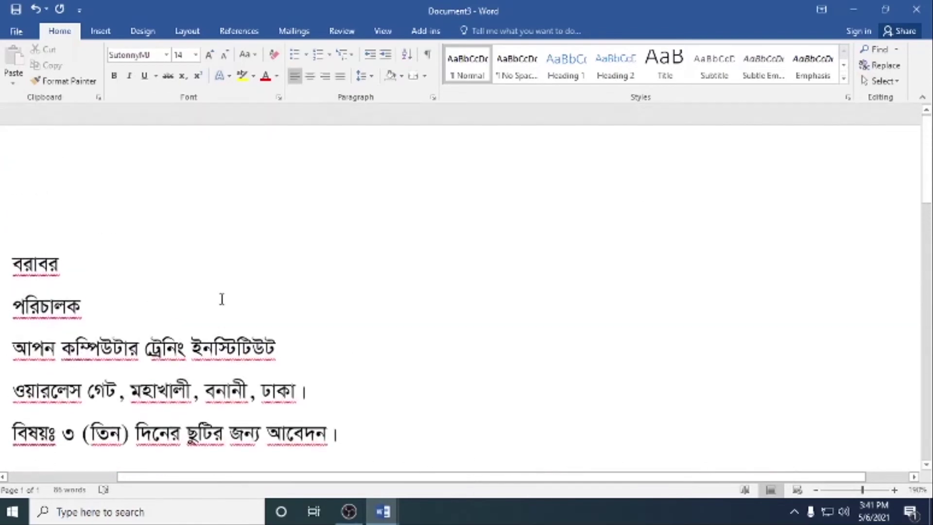
{"action": "scroll", "coordinate": [223, 298], "scroll_direction": "down", "scroll_amount": 4, "text": "ctrl"}
{"action": "scroll", "coordinate": [223, 298], "scroll_direction": "down", "scroll_amount": 4, "text": "ctrl"}
{"action": "scroll", "coordinate": [229, 330], "scroll_direction": "down", "scroll_amount": 5, "text": "ctrl"}
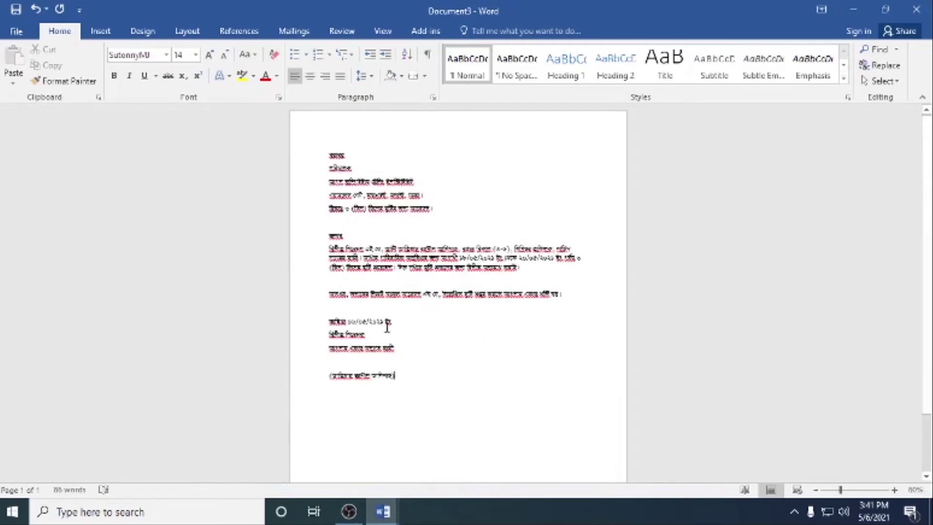
{"action": "scroll", "coordinate": [387, 327], "scroll_direction": "up", "scroll_amount": 1, "text": "ctrl"}
{"action": "scroll", "coordinate": [388, 327], "scroll_direction": "up", "scroll_amount": 1, "text": "ctrl"}
{"action": "scroll", "coordinate": [514, 195], "scroll_direction": "up", "scroll_amount": 2, "text": "ctrl"}
{"action": "scroll", "coordinate": [514, 195], "scroll_direction": "up", "scroll_amount": 2, "text": "ctrl"}
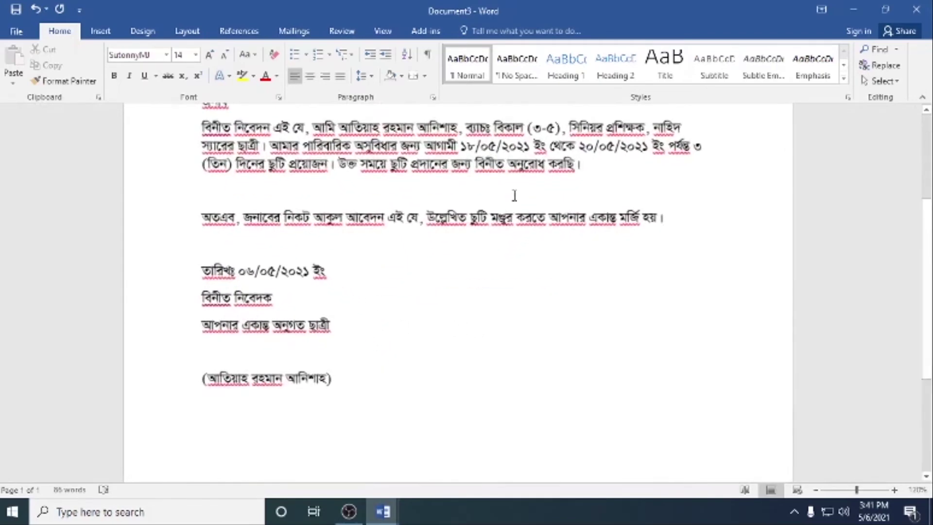
{"action": "scroll", "coordinate": [514, 196], "scroll_direction": "up", "scroll_amount": 1}
{"action": "scroll", "coordinate": [389, 218], "scroll_direction": "up", "scroll_amount": 4}
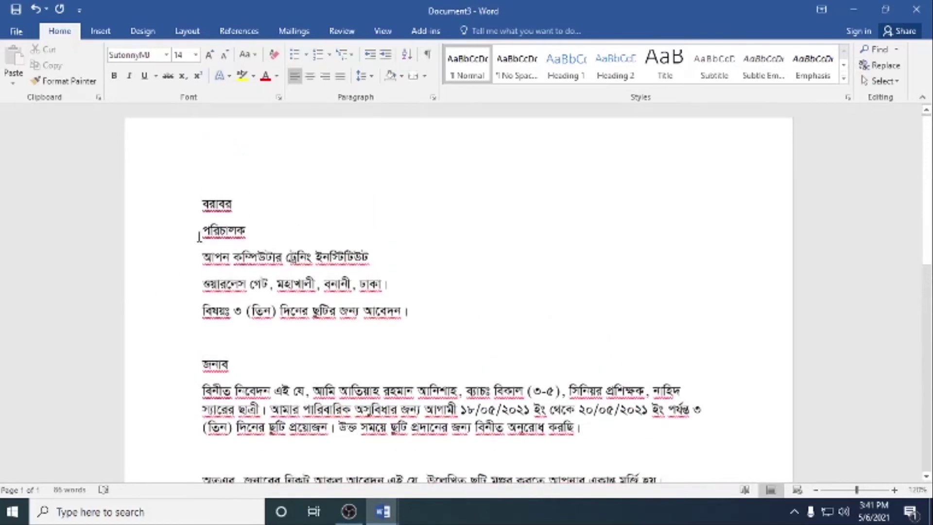
Set Spacing After to 0 pt for the four addressee lines
{"action": "left_click_drag", "start_coordinate": [200, 202], "coordinate": [417, 310]}
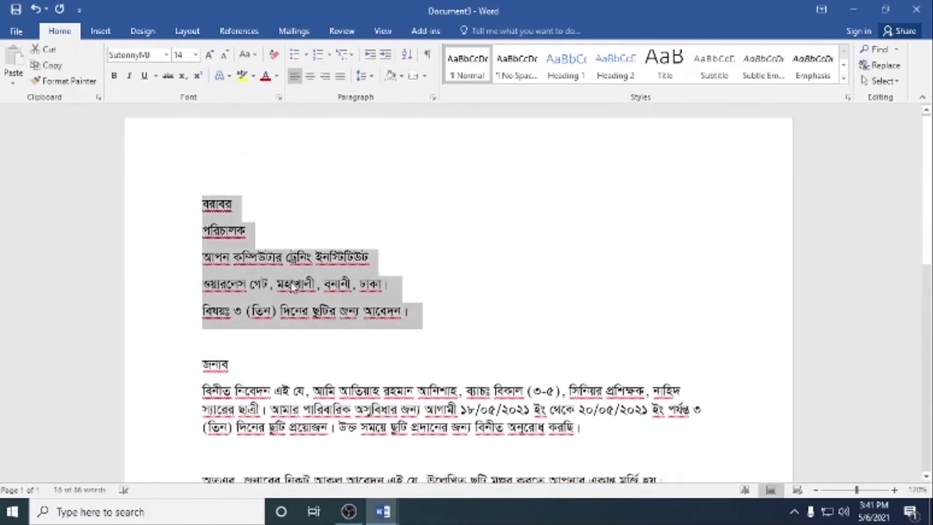
{"action": "left_click", "coordinate": [257, 262]}
{"action": "left_click_drag", "start_coordinate": [201, 200], "coordinate": [393, 286]}
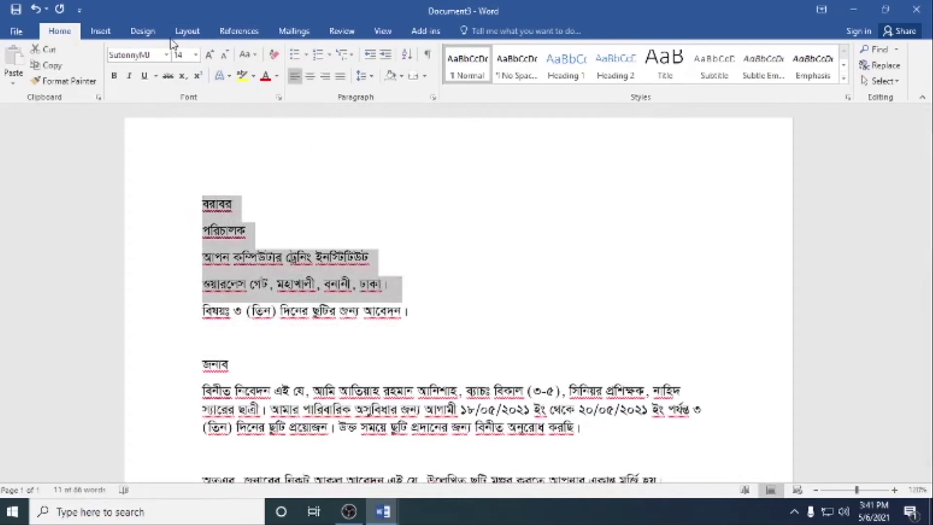
{"action": "left_click", "coordinate": [186, 32]}
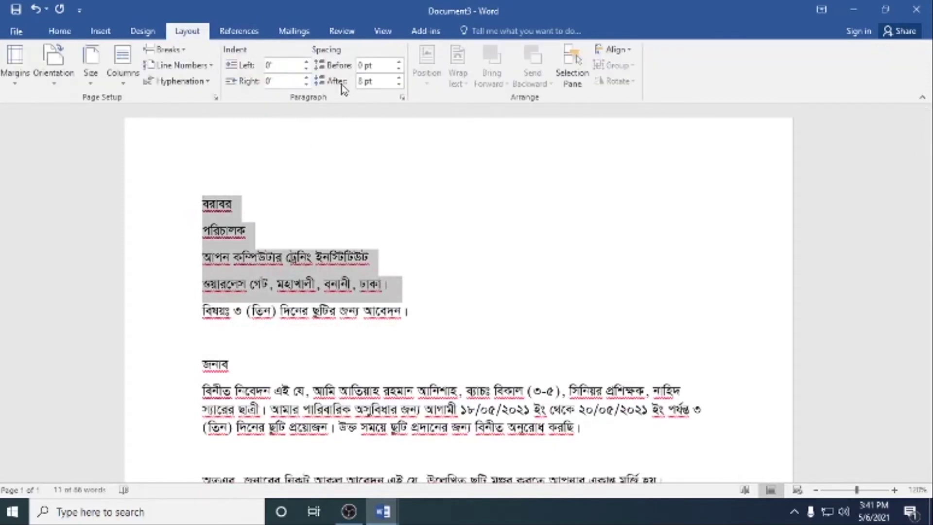
{"action": "left_click", "coordinate": [399, 84]}
{"action": "left_click", "coordinate": [399, 84]}
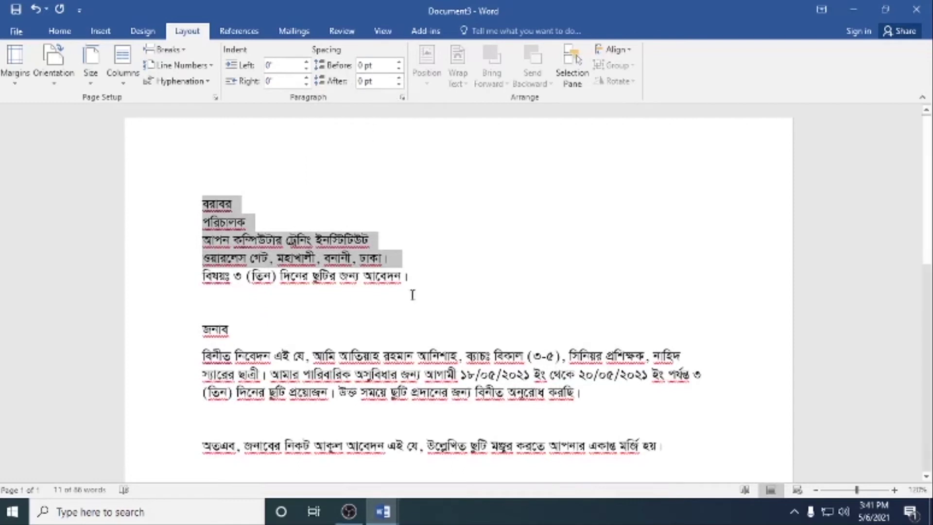
Insert a blank line before the subject and select the lines from পরিচালক through the subject
{"action": "left_click", "coordinate": [401, 264]}
{"action": "key", "text": "Return"}
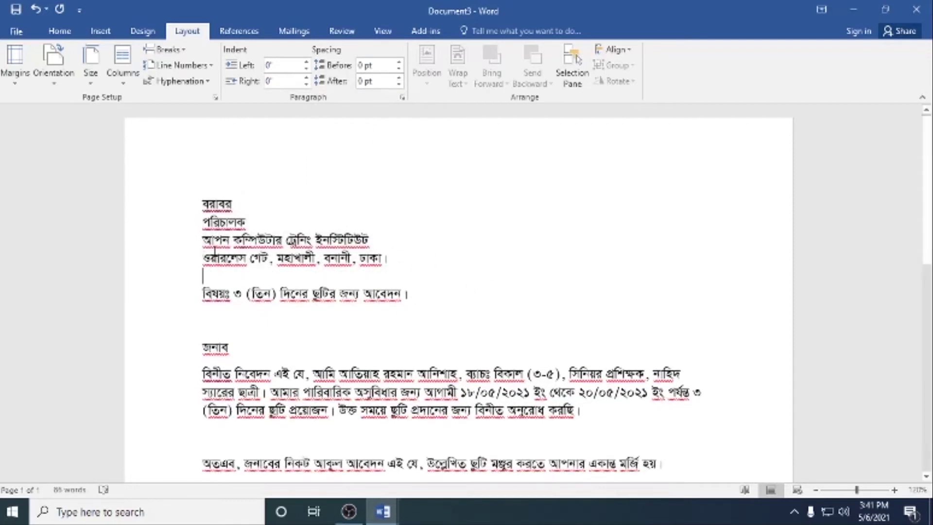
{"action": "left_click_drag", "start_coordinate": [203, 217], "coordinate": [422, 303]}
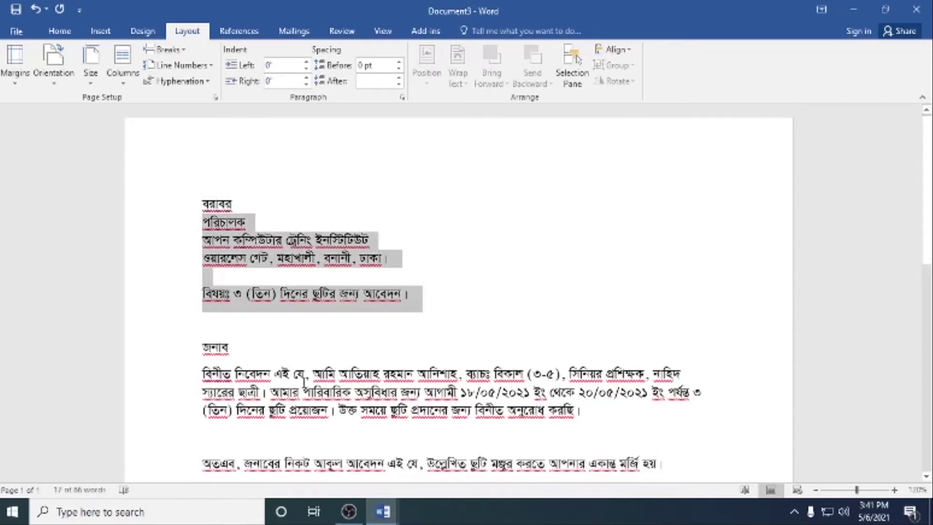
{"action": "scroll", "coordinate": [304, 381], "scroll_direction": "down", "scroll_amount": 2}
{"action": "scroll", "coordinate": [304, 381], "scroll_direction": "down", "scroll_amount": 3}
{"action": "scroll", "coordinate": [305, 374], "scroll_direction": "up", "scroll_amount": 2}
Indent the recipient and subject lines by 0.5"
{"action": "scroll", "coordinate": [306, 363], "scroll_direction": "up", "scroll_amount": 3}
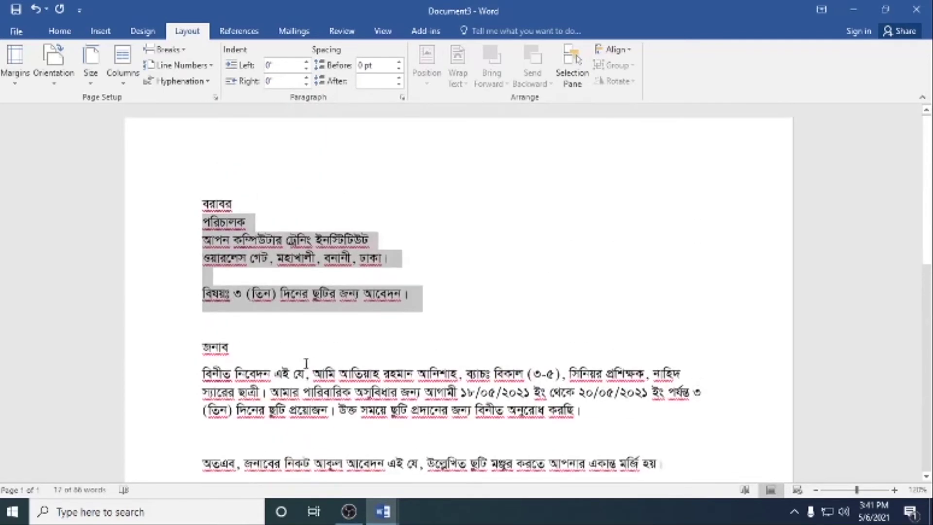
{"action": "scroll", "coordinate": [306, 363], "scroll_direction": "down", "scroll_amount": 2}
{"action": "scroll", "coordinate": [336, 433], "scroll_direction": "up", "scroll_amount": 2}
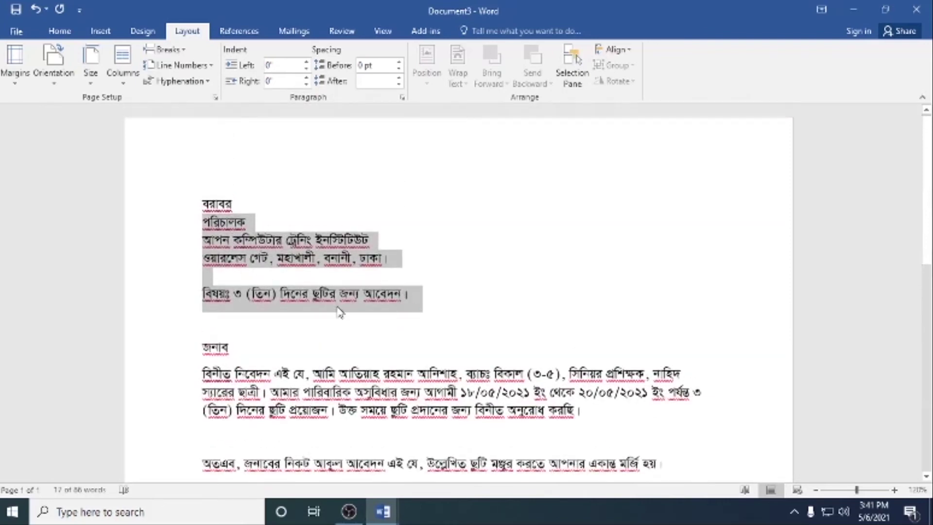
{"action": "key", "text": "Tab"}
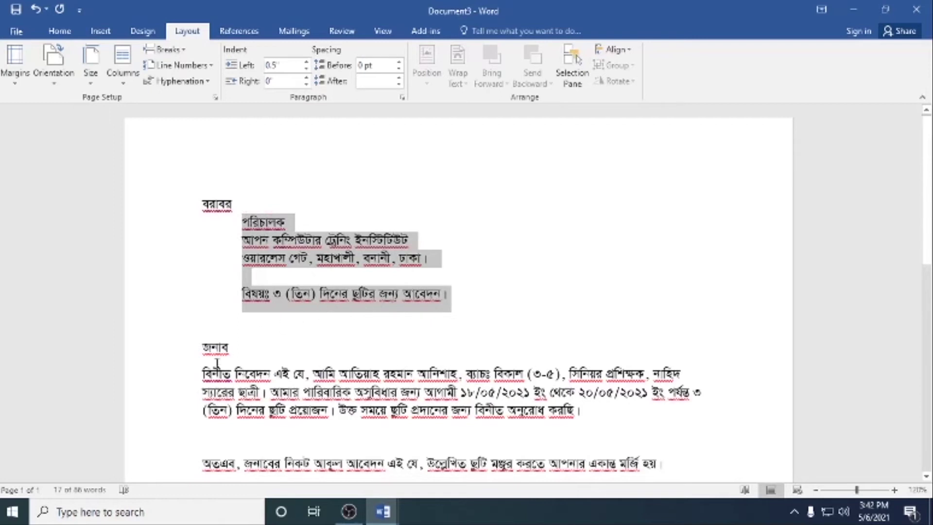
Give the body and অতএব paragraphs first-line indents
{"action": "left_click", "coordinate": [198, 373]}
{"action": "key", "text": "Tab"}
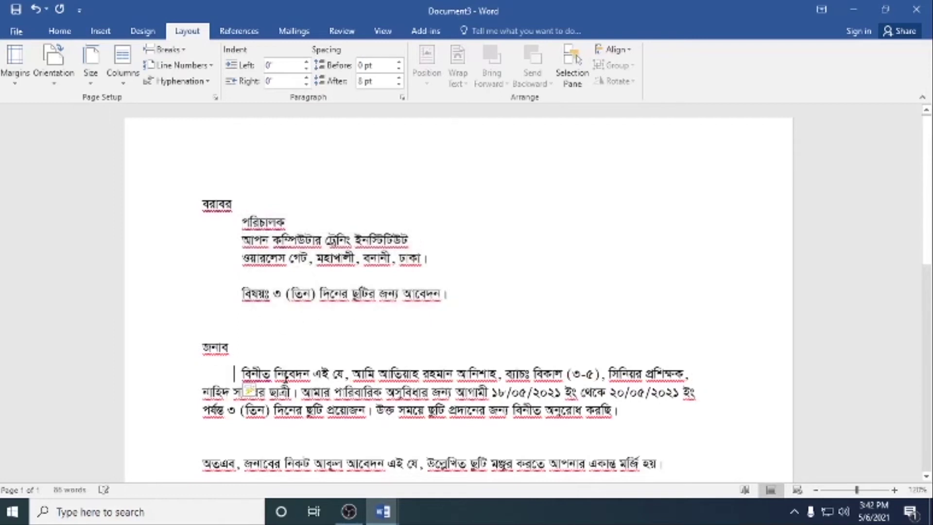
{"action": "scroll", "coordinate": [372, 334], "scroll_direction": "down", "scroll_amount": 3}
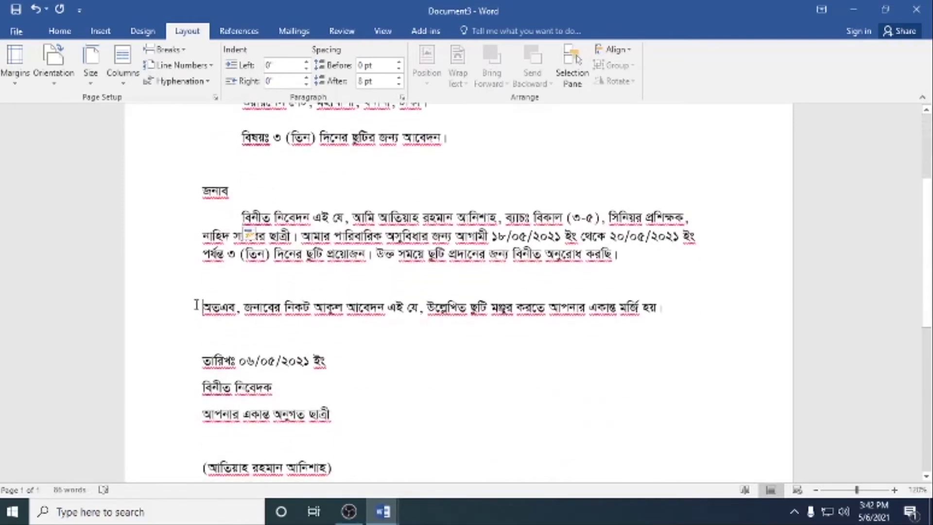
{"action": "key", "text": "Tab"}
{"action": "scroll", "coordinate": [379, 296], "scroll_direction": "down", "scroll_amount": 1}
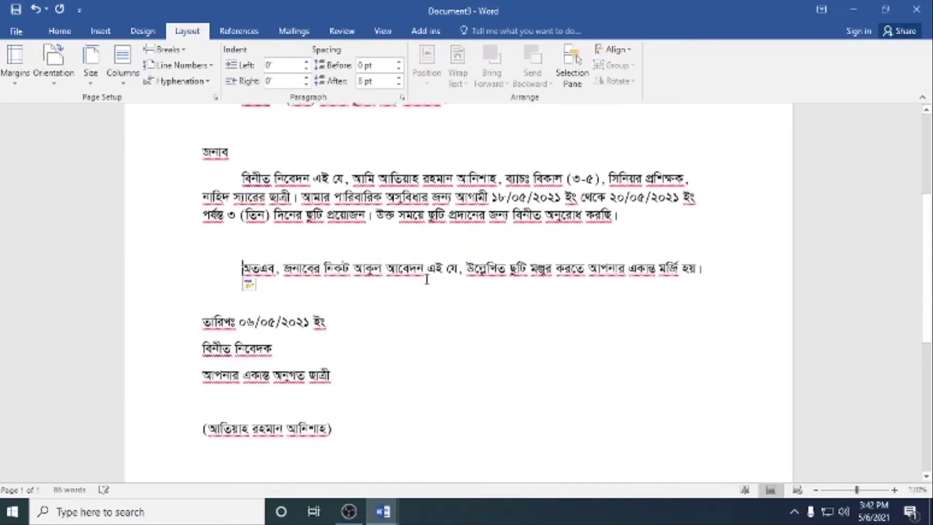
{"action": "scroll", "coordinate": [360, 291], "scroll_direction": "up", "scroll_amount": 1}
{"action": "scroll", "coordinate": [359, 292], "scroll_direction": "down", "scroll_amount": 2}
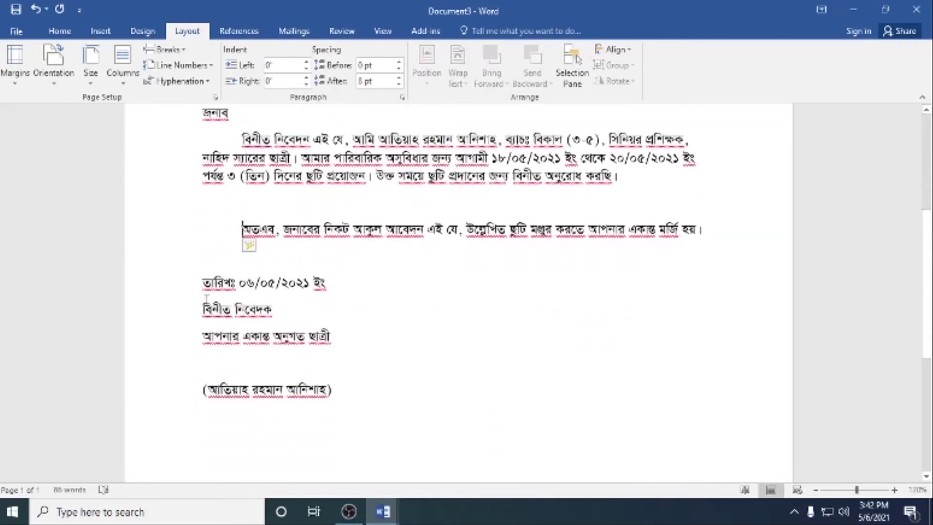
Set Spacing After to 0 pt for the closing lines and add a blank line above the signature
{"action": "mouse_move", "coordinate": [201, 309]}
{"action": "left_mouse_down"}
{"action": "mouse_move", "coordinate": [285, 364]}
{"action": "mouse_move", "coordinate": [370, 396]}
{"action": "left_mouse_up"}
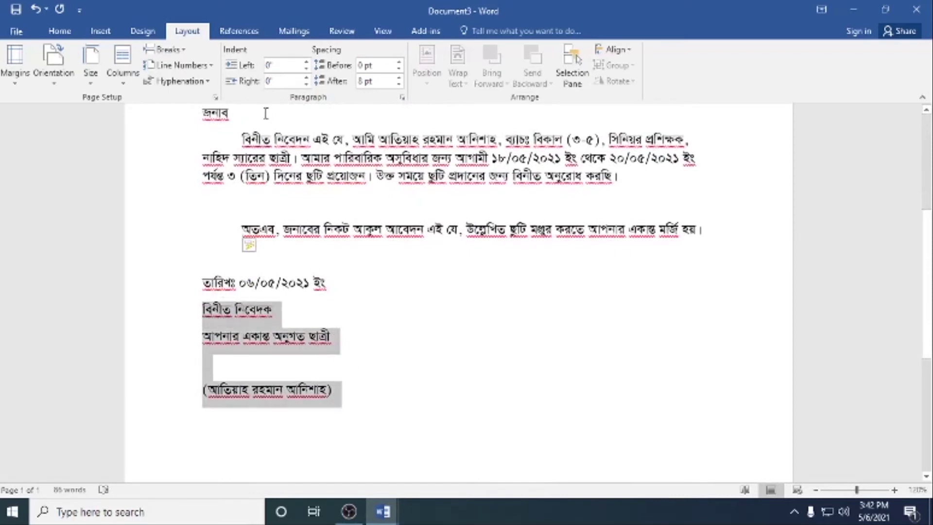
{"action": "left_click", "coordinate": [399, 83]}
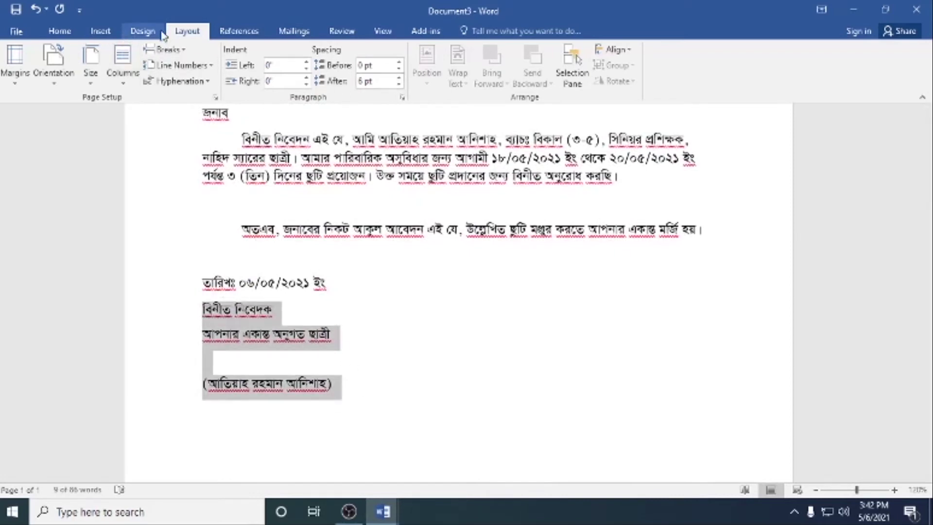
{"action": "left_click", "coordinate": [398, 84]}
{"action": "left_click", "coordinate": [398, 84]}
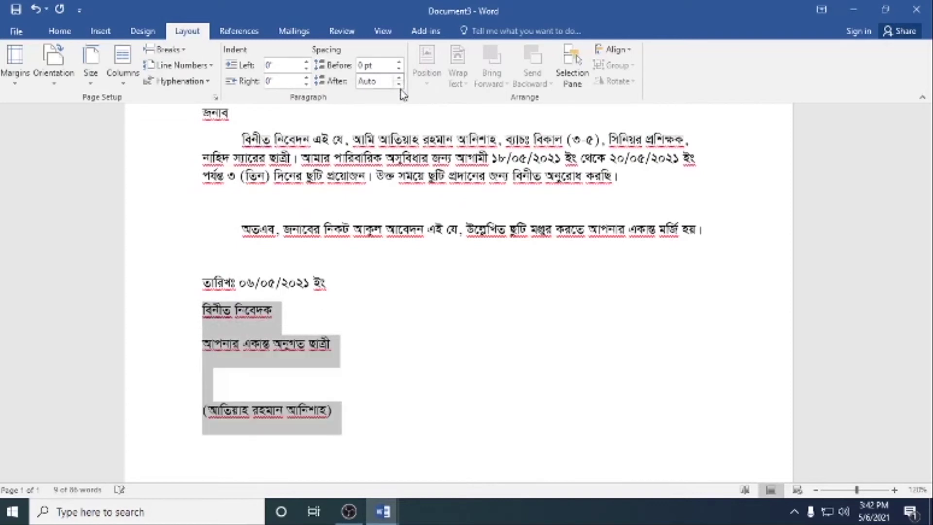
{"action": "left_click", "coordinate": [398, 84]}
{"action": "left_click", "coordinate": [316, 329]}
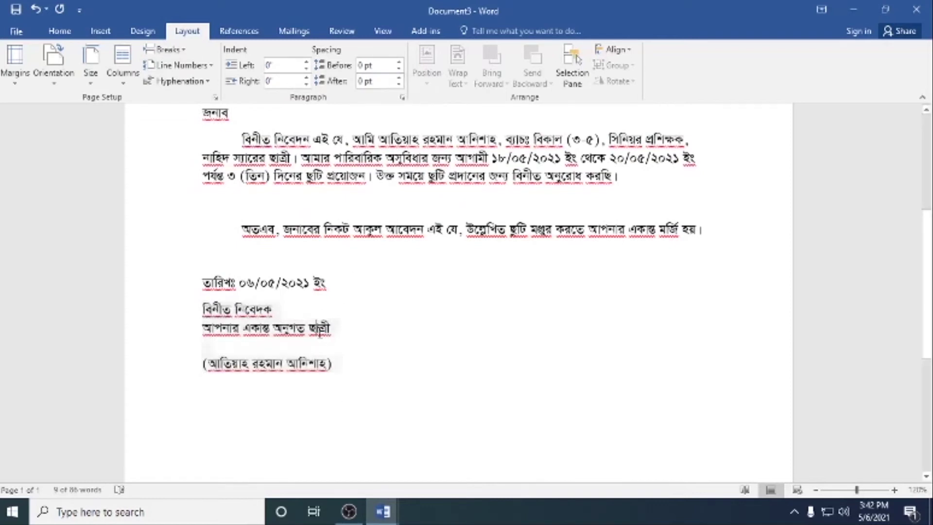
{"action": "key", "text": "Return"}
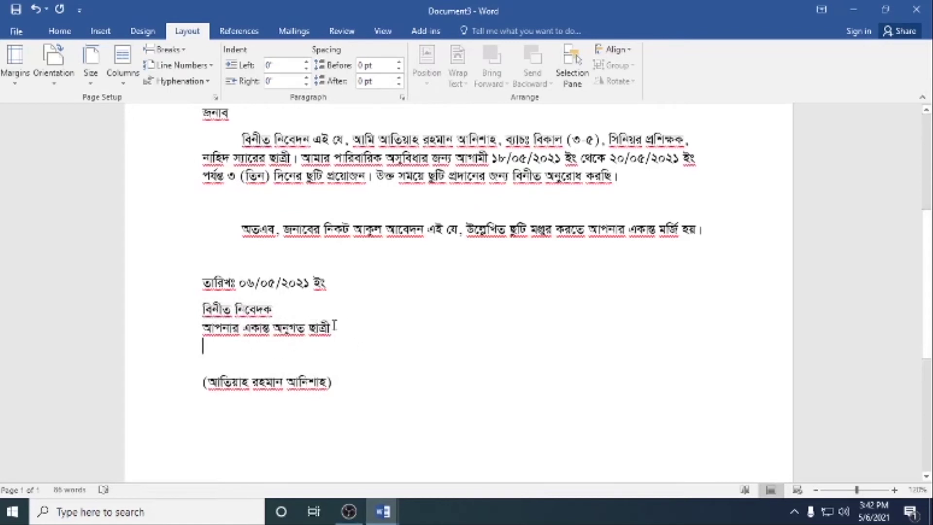
Center the closing block and indent it twice with Ctrl+M toward the right
{"action": "left_click_drag", "start_coordinate": [203, 307], "coordinate": [389, 386]}
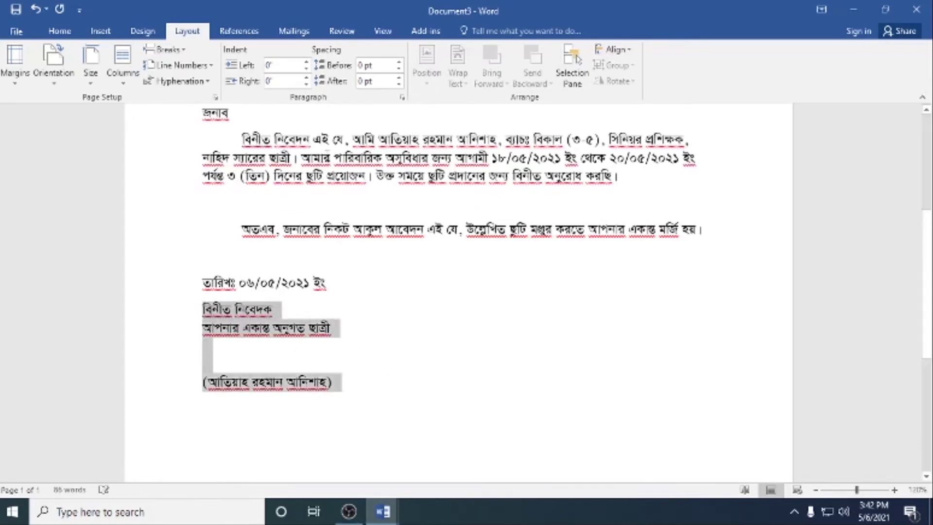
{"action": "left_click", "coordinate": [56, 32]}
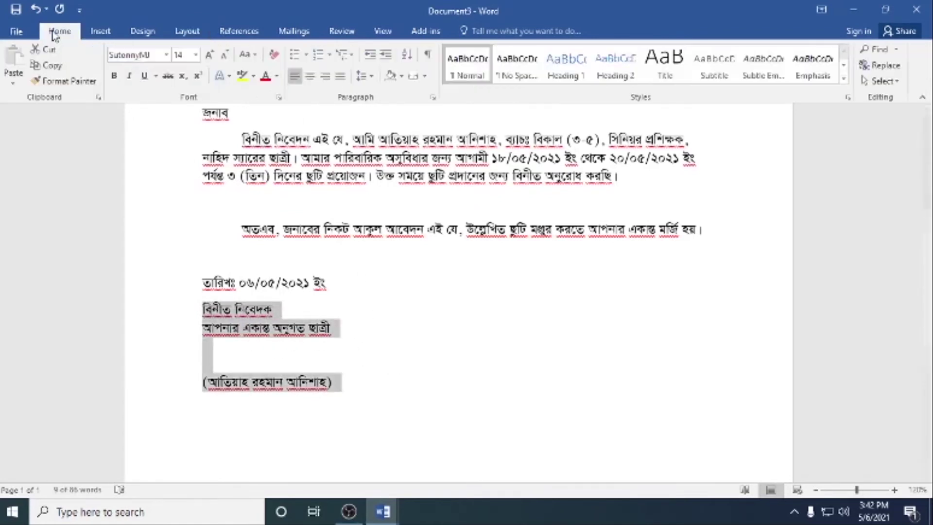
{"action": "left_click", "coordinate": [310, 76]}
{"action": "key", "text": "ctrl+m"}
{"action": "key", "text": "ctrl+m"}
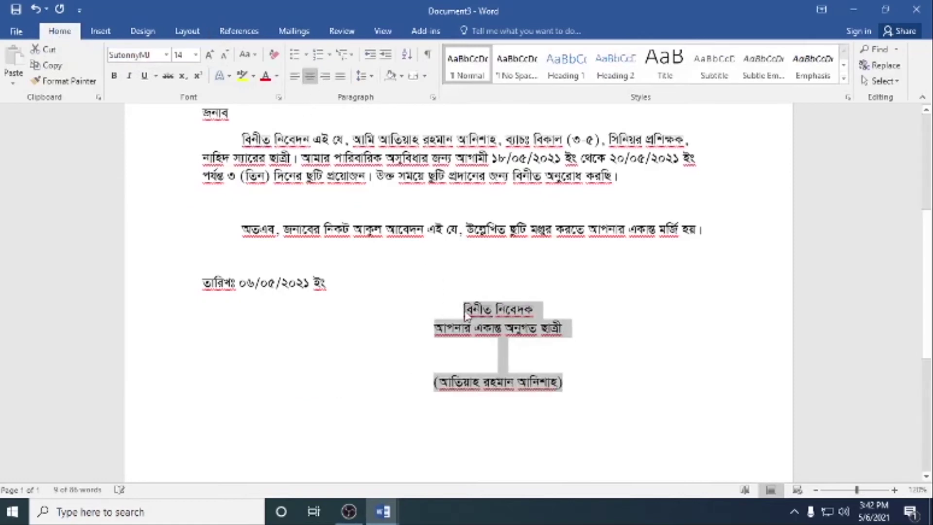
{"action": "key", "text": "ctrl+m"}
{"action": "key", "text": "ctrl+m"}
{"action": "key", "text": "ctrl+m"}
{"action": "key", "text": "ctrl+m"}
{"action": "key", "text": "ctrl+m"}
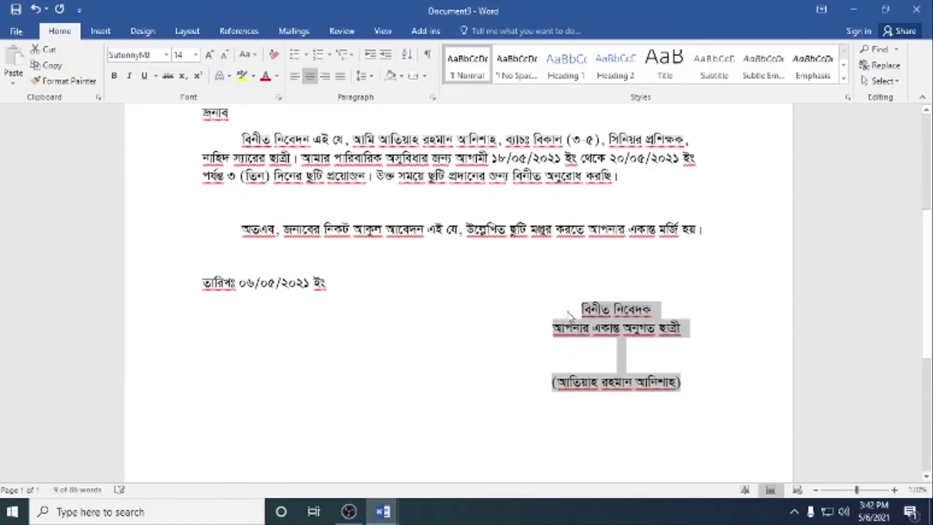
{"action": "scroll", "coordinate": [595, 333], "scroll_direction": "up", "scroll_amount": 2}
{"action": "scroll", "coordinate": [595, 332], "scroll_direction": "up", "scroll_amount": 2}
{"action": "scroll", "coordinate": [440, 340], "scroll_direction": "down", "scroll_amount": 1}
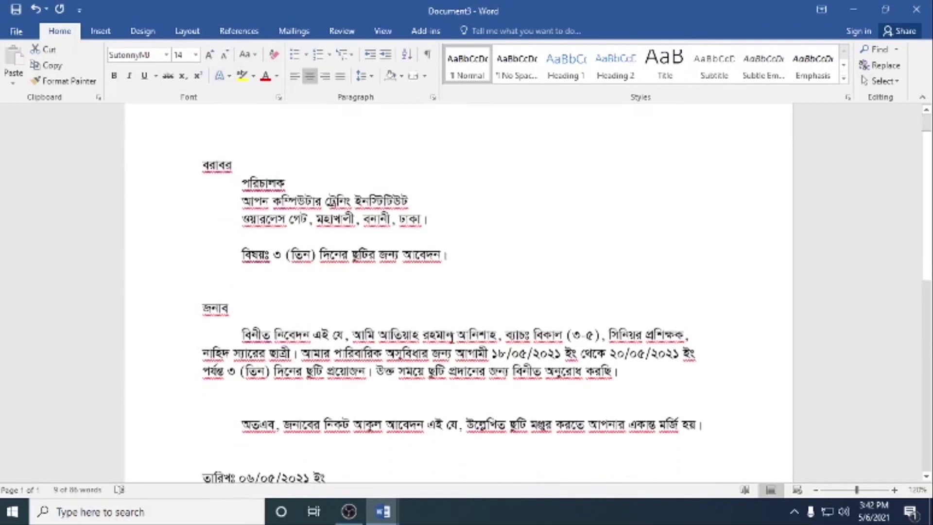
{"action": "scroll", "coordinate": [440, 340], "scroll_direction": "down", "scroll_amount": 2}
Justify the paragraphs from জনাব through অতএব
{"action": "left_click_drag", "start_coordinate": [201, 228], "coordinate": [703, 352]}
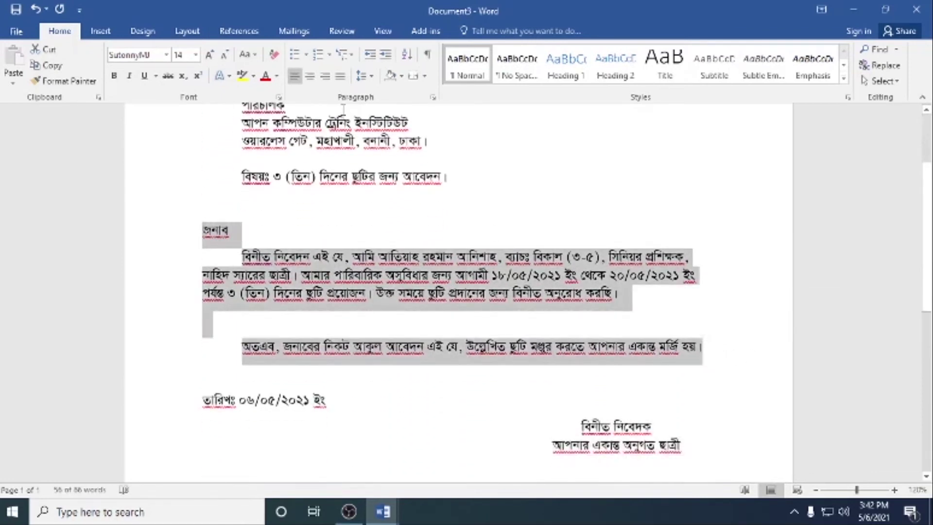
{"action": "left_click", "coordinate": [340, 75]}
{"action": "scroll", "coordinate": [583, 292], "scroll_direction": "down", "scroll_amount": 5}
{"action": "left_click", "coordinate": [617, 190]}
{"action": "scroll", "coordinate": [367, 349], "scroll_direction": "up", "scroll_amount": 4}
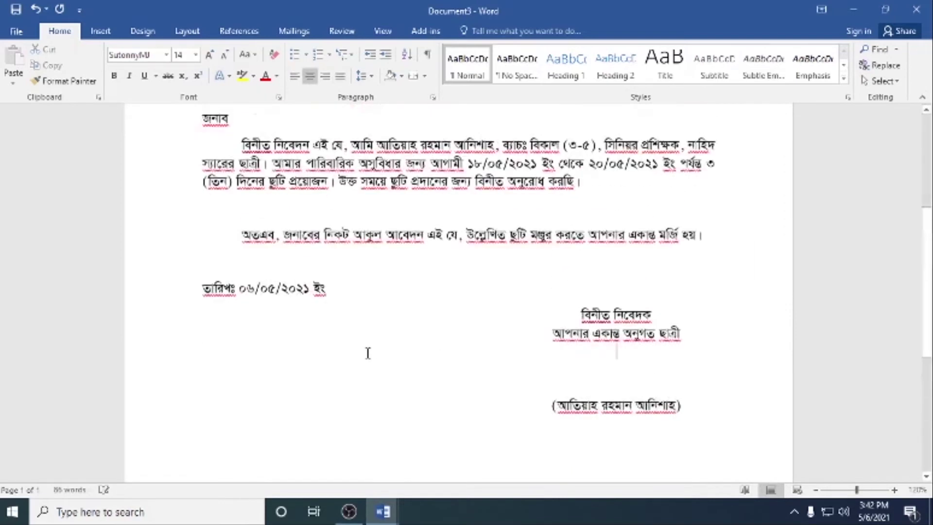
{"action": "scroll", "coordinate": [375, 350], "scroll_direction": "up", "scroll_amount": 7}
{"action": "scroll", "coordinate": [375, 350], "scroll_direction": "down", "scroll_amount": 4}
{"action": "scroll", "coordinate": [374, 350], "scroll_direction": "up", "scroll_amount": 2}
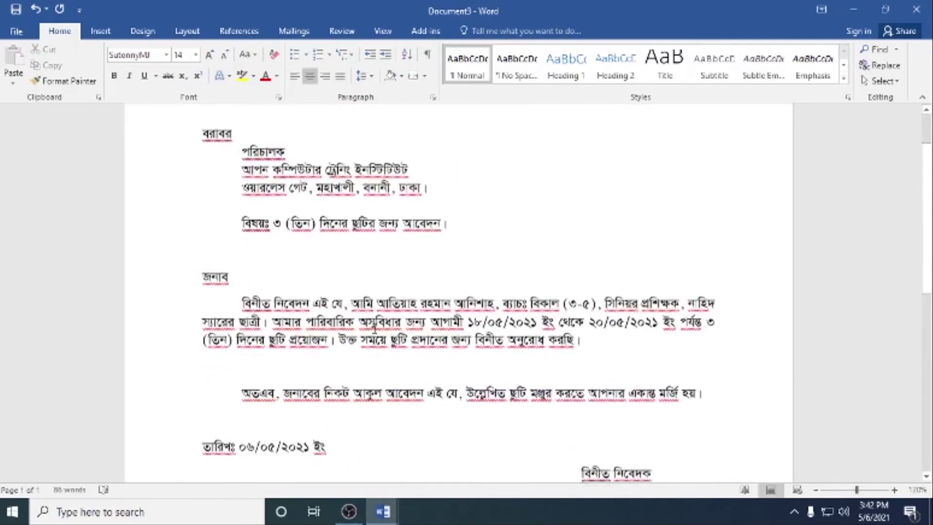
{"action": "scroll", "coordinate": [374, 349], "scroll_direction": "up", "scroll_amount": 2}
Make the বিষয় subject line bold and underlined
{"action": "left_click_drag", "start_coordinate": [267, 254], "coordinate": [460, 262]}
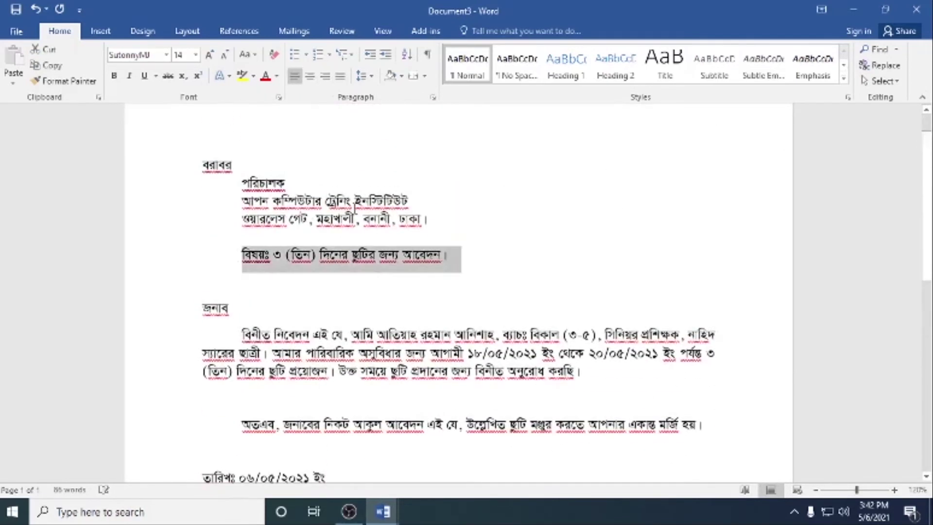
{"action": "left_click", "coordinate": [115, 76]}
{"action": "left_click", "coordinate": [144, 76]}
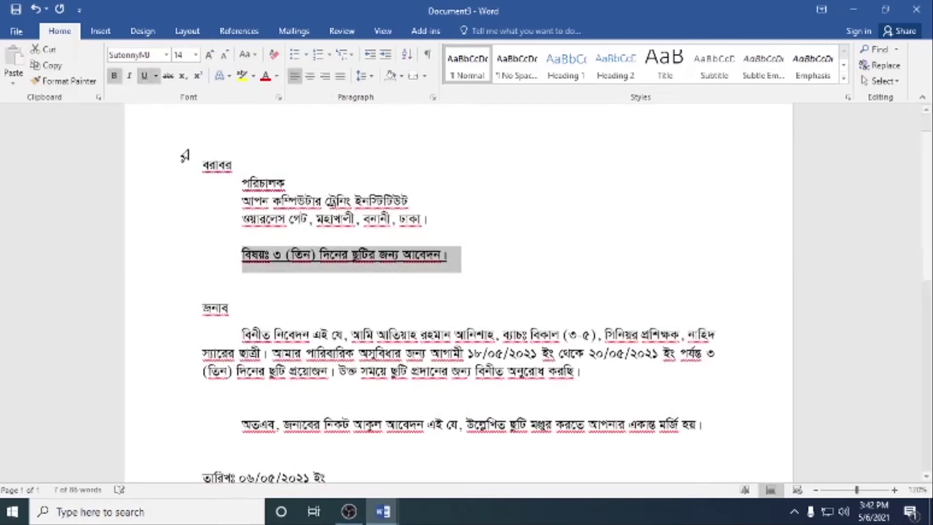
{"action": "left_click", "coordinate": [454, 278]}
{"action": "scroll", "coordinate": [514, 294], "scroll_direction": "down", "scroll_amount": 1}
{"action": "scroll", "coordinate": [514, 294], "scroll_direction": "down", "scroll_amount": 3}
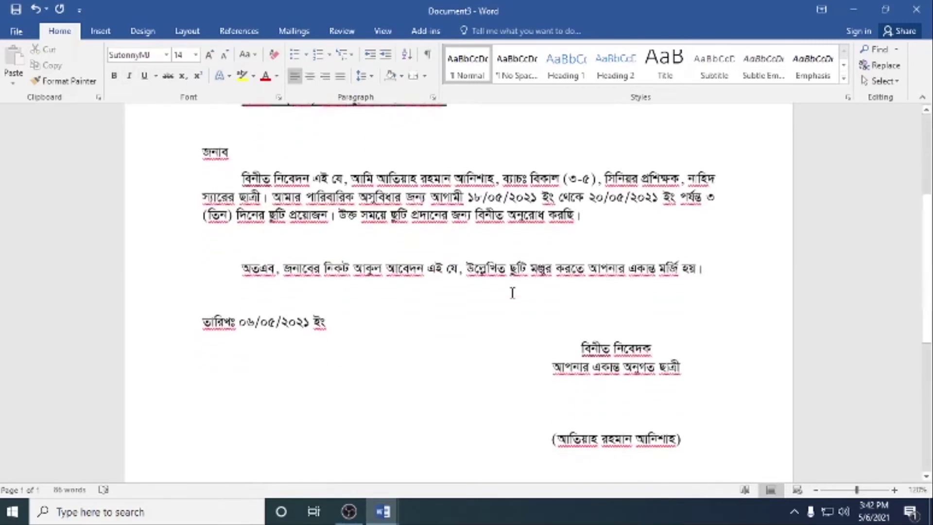
{"action": "scroll", "coordinate": [514, 294], "scroll_direction": "up", "scroll_amount": 4}
{"action": "scroll", "coordinate": [515, 295], "scroll_direction": "up", "scroll_amount": 1}
{"action": "scroll", "coordinate": [516, 295], "scroll_direction": "down", "scroll_amount": 4}
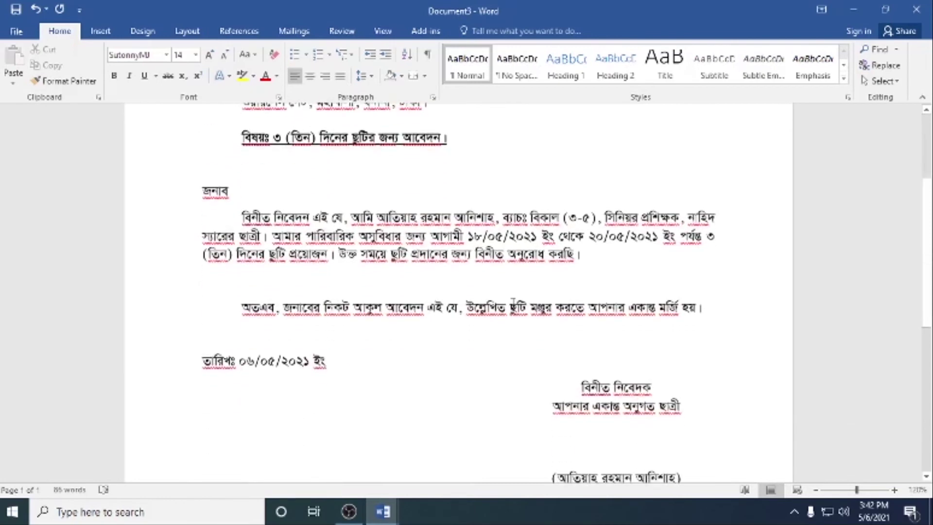
{"action": "scroll", "coordinate": [512, 301], "scroll_direction": "down", "scroll_amount": 2}
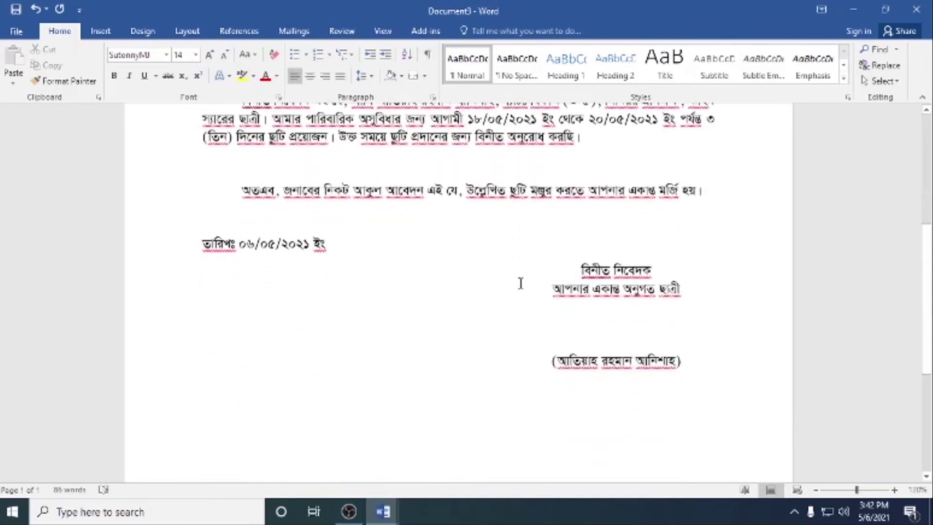
{"action": "scroll", "coordinate": [516, 284], "scroll_direction": "up", "scroll_amount": 2}
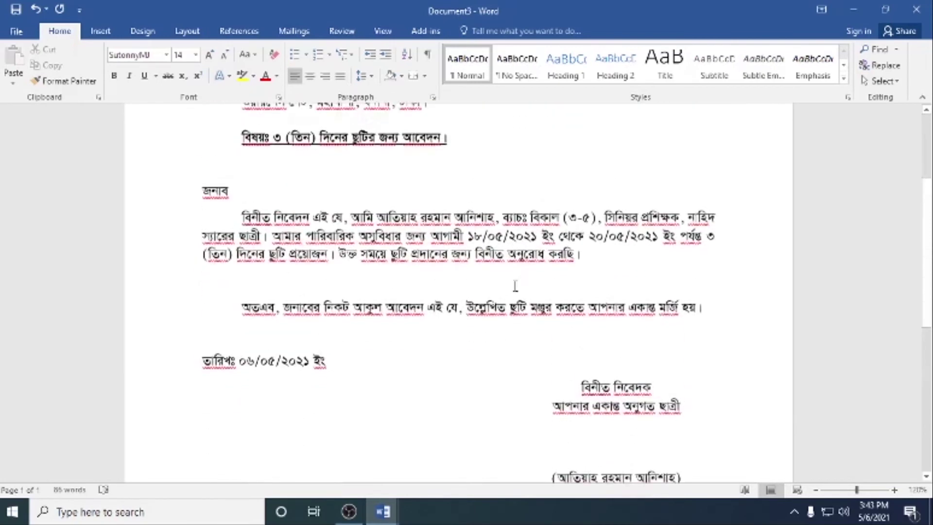
{"action": "scroll", "coordinate": [520, 281], "scroll_direction": "up", "scroll_amount": 4}
{"action": "scroll", "coordinate": [524, 276], "scroll_direction": "down", "scroll_amount": 5}
Add left-aligned blank lines after the leave letter's signature, pushing onto a second page
{"action": "scroll", "coordinate": [532, 290], "scroll_direction": "down", "scroll_amount": 3}
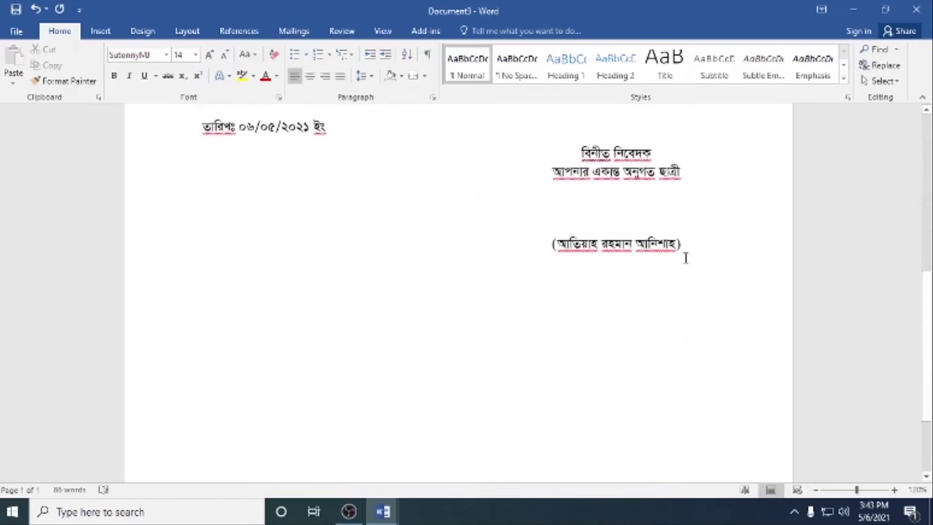
{"action": "left_click", "coordinate": [701, 249]}
{"action": "key", "text": "Return"}
{"action": "key", "text": "ctrl+l"}
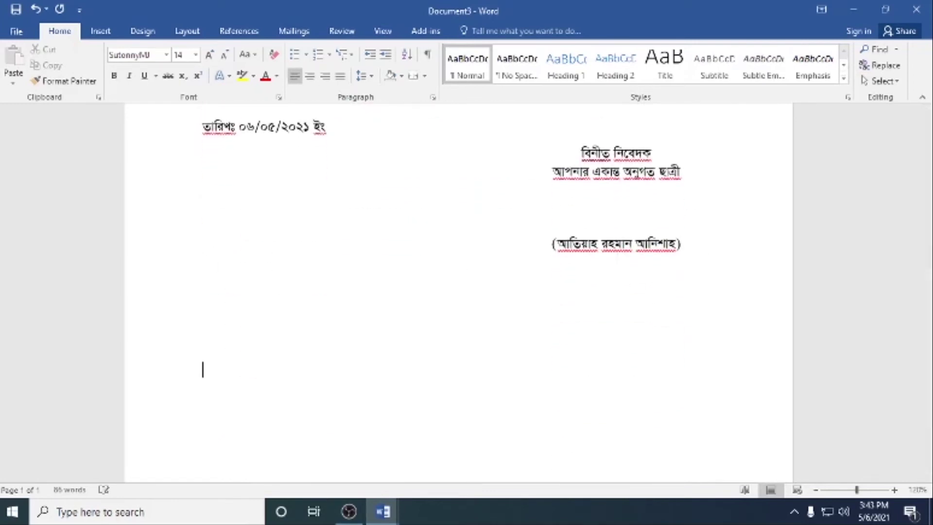
{"action": "key", "text": "Return"}
{"action": "key", "text": "Return"}
{"action": "key", "text": "Return"}
{"action": "key", "text": "Return"}
{"action": "key", "text": "Return"}
{"action": "key", "text": "Return"}
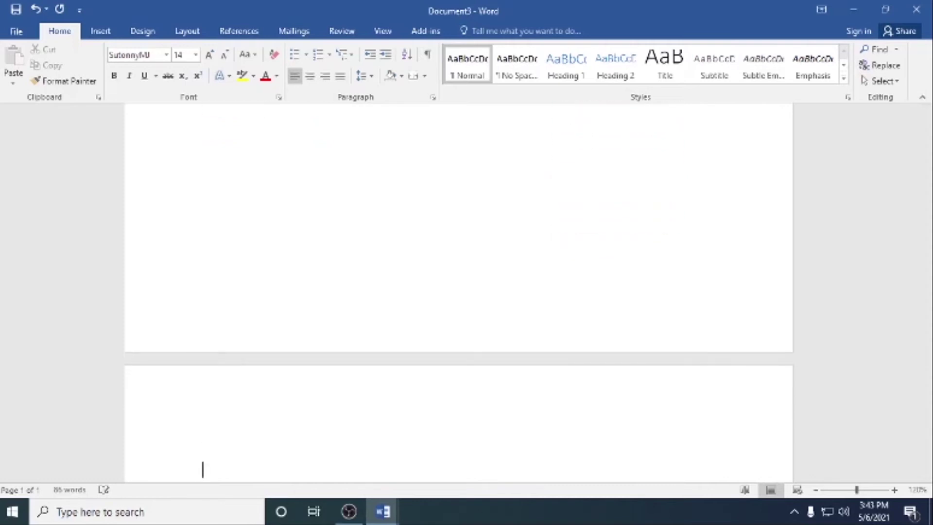
Create a new blank document from the File menu
{"action": "scroll", "coordinate": [302, 356], "scroll_direction": "down", "scroll_amount": 3}
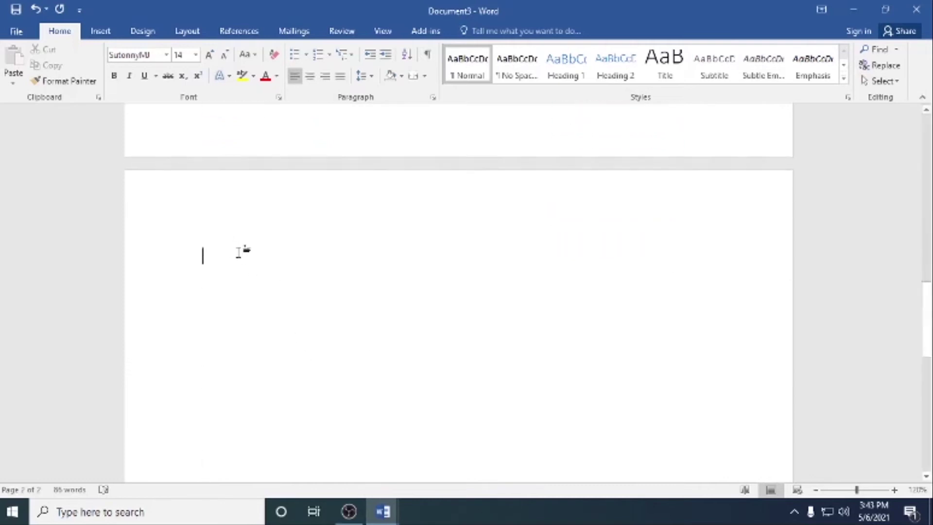
{"action": "scroll", "coordinate": [188, 215], "scroll_direction": "up", "scroll_amount": 3}
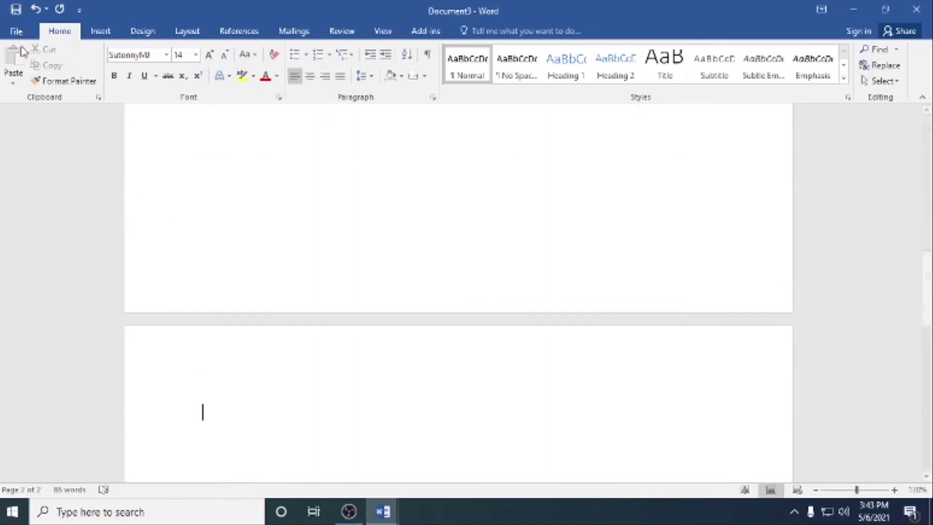
{"action": "left_click", "coordinate": [16, 31]}
{"action": "left_click", "coordinate": [30, 91]}
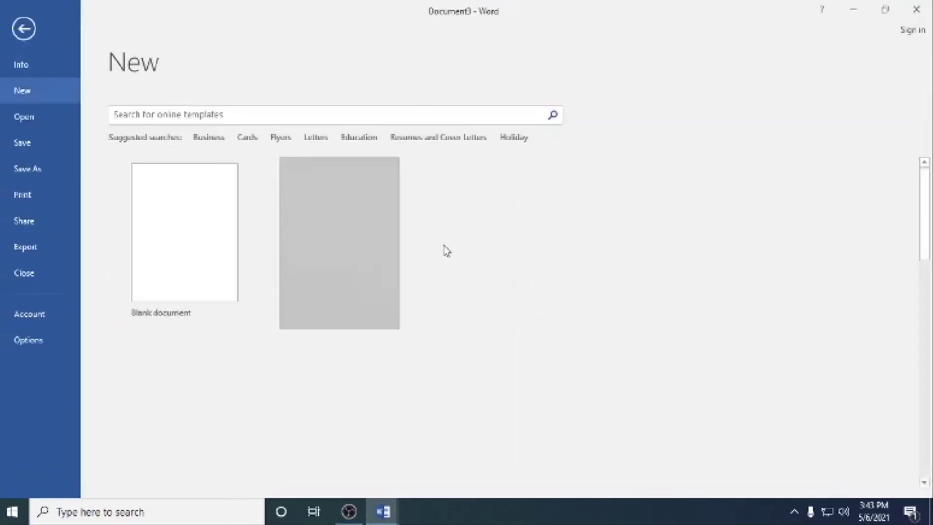
{"action": "left_click", "coordinate": [218, 236]}
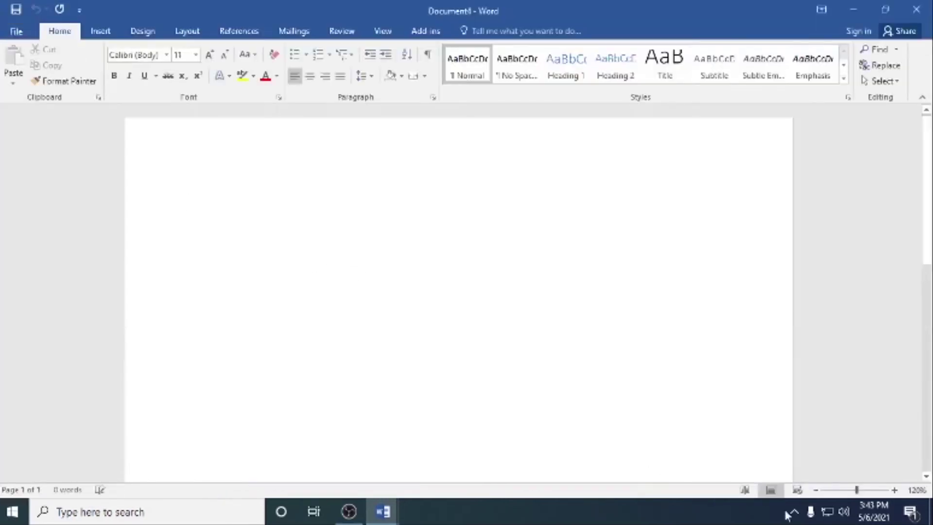
Set the Bengali text to the SutonnyMJ font at size 14
{"action": "left_click", "coordinate": [793, 511]}
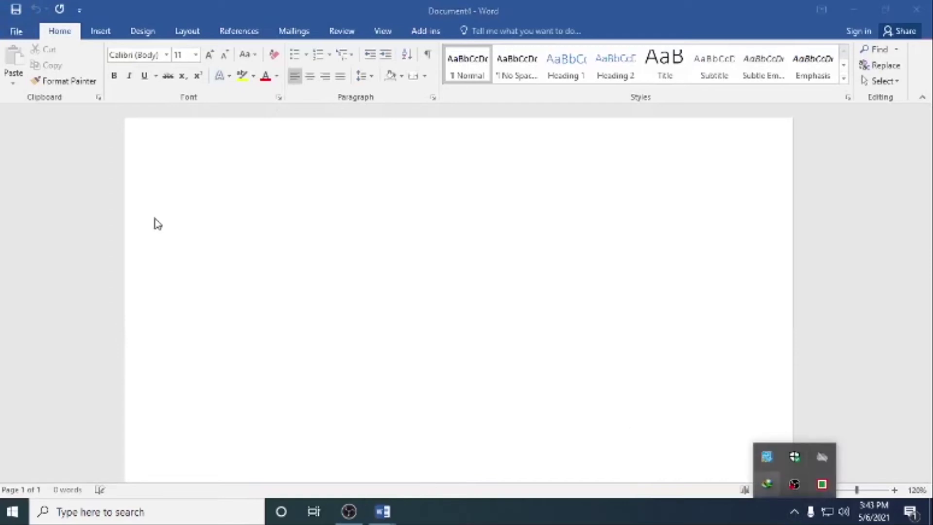
{"action": "left_click", "coordinate": [156, 109]}
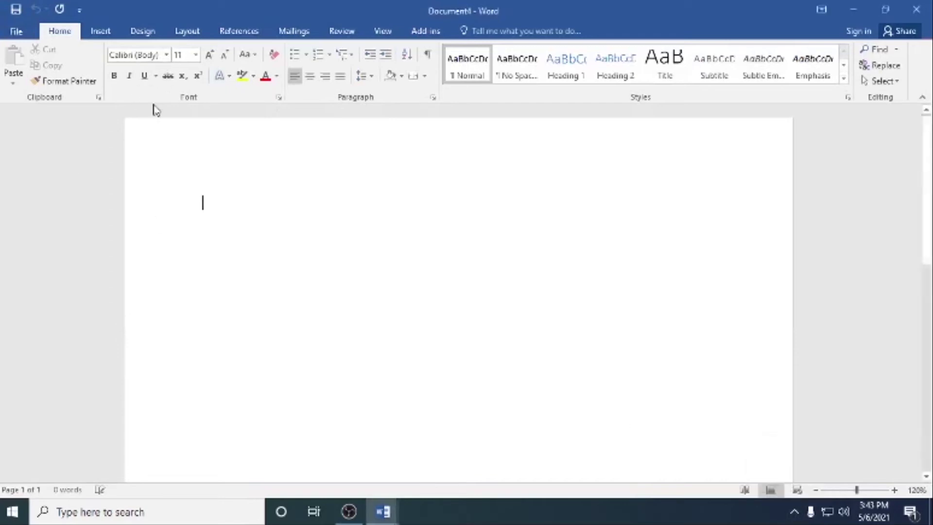
{"action": "left_click", "coordinate": [167, 54]}
{"action": "left_click", "coordinate": [145, 135]}
{"action": "type", "text": "অ"}
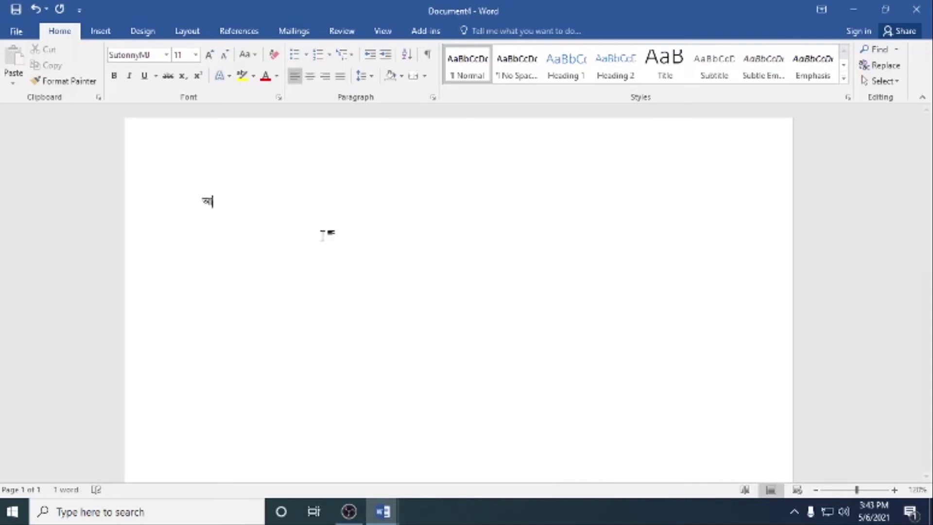
{"action": "scroll", "coordinate": [215, 204], "scroll_direction": "up", "scroll_amount": 2}
{"action": "type", "text": "া"}
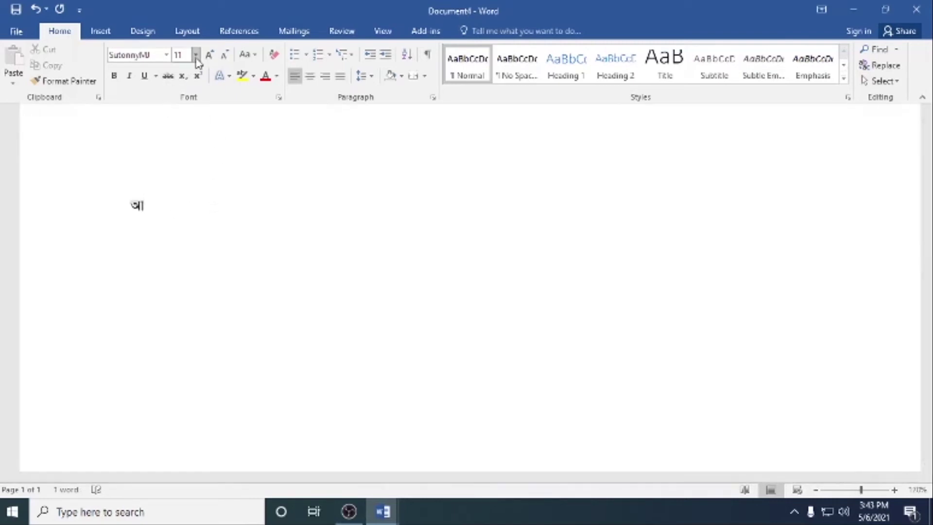
{"action": "left_click", "coordinate": [195, 55]}
{"action": "left_click", "coordinate": [187, 148]}
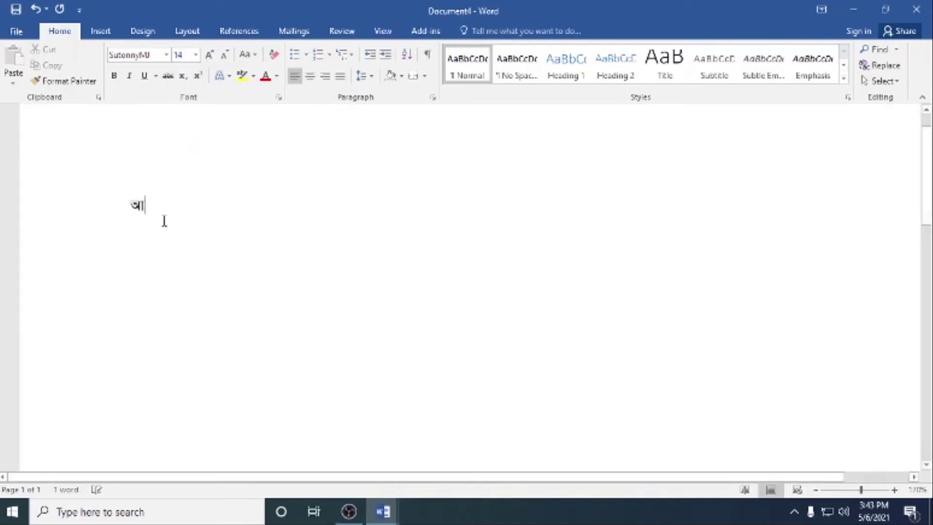
{"action": "left_click", "coordinate": [43, 177]}
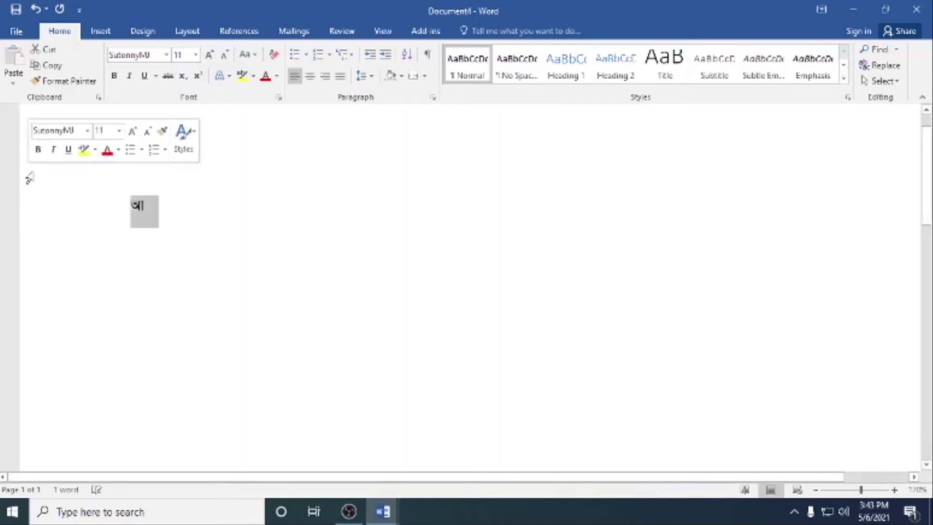
{"action": "left_click", "coordinate": [196, 55]}
{"action": "left_click", "coordinate": [180, 136]}
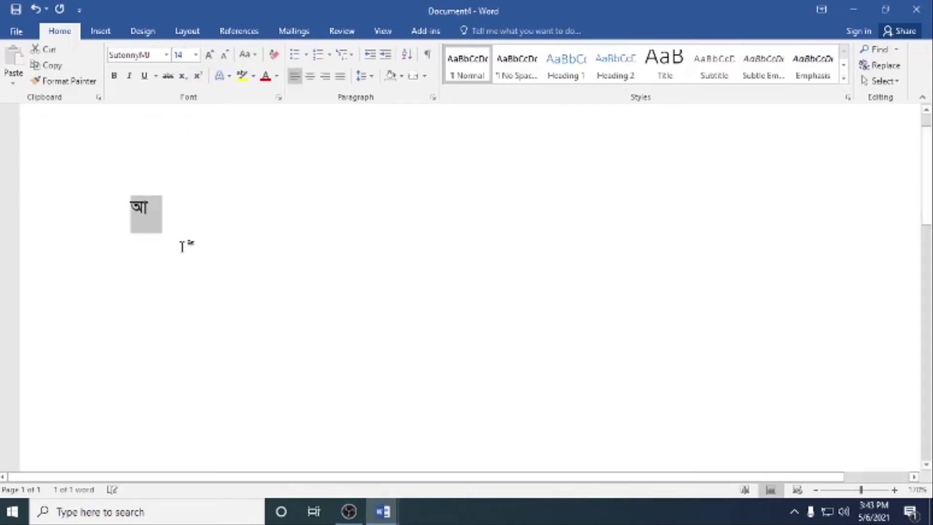
Finish the address line ending with ', ঢাকা।' and start a new line
{"action": "left_click", "coordinate": [277, 236]}
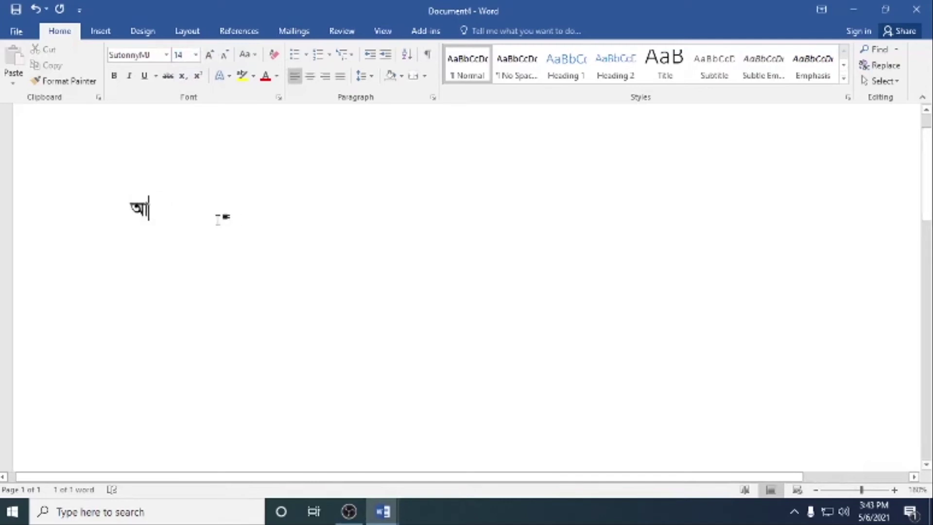
{"action": "scroll", "coordinate": [278, 263], "scroll_direction": "up", "scroll_amount": 3, "text": "ctrl"}
{"action": "scroll", "coordinate": [280, 262], "scroll_direction": "up", "scroll_amount": 4, "text": "ctrl"}
{"action": "scroll", "coordinate": [165, 273], "scroll_direction": "up", "scroll_amount": 4, "text": "ctrl"}
{"action": "scroll", "coordinate": [158, 271], "scroll_direction": "up", "scroll_amount": 4, "text": "ctrl"}
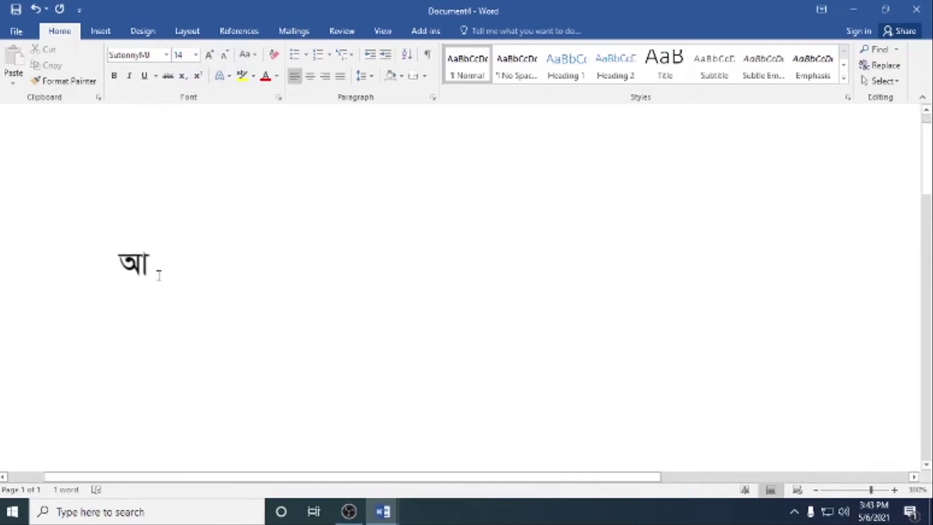
{"action": "scroll", "coordinate": [162, 272], "scroll_direction": "up", "scroll_amount": 3, "text": "ctrl"}
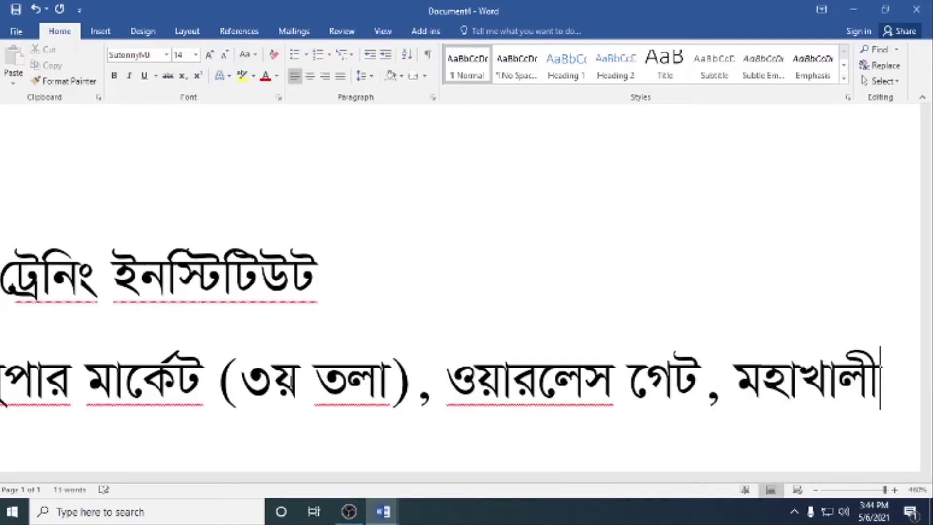
{"action": "type", "text": ","}
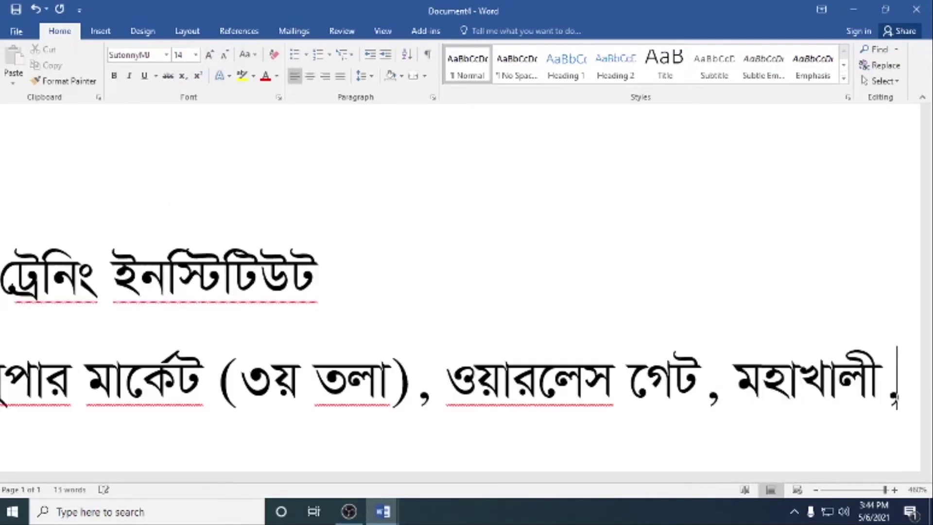
{"action": "type", "text": " ওয়ারলেস গেট , মহাখালী ,ঢাকা।"}
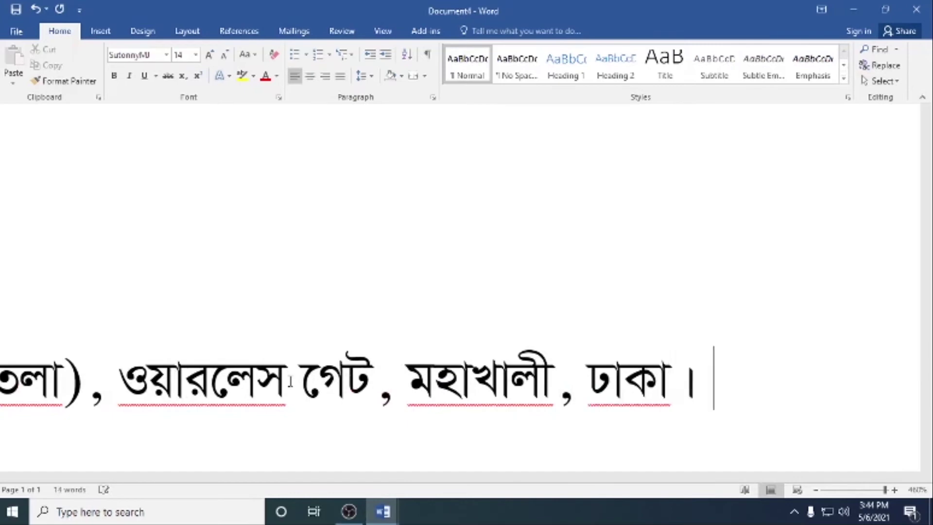
{"action": "key", "text": "Return"}
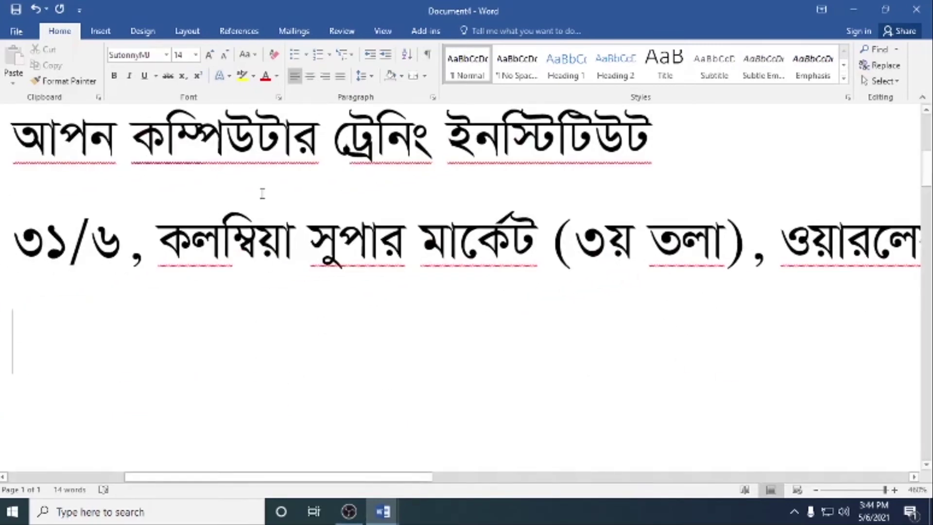
{"action": "left_click", "coordinate": [167, 55]}
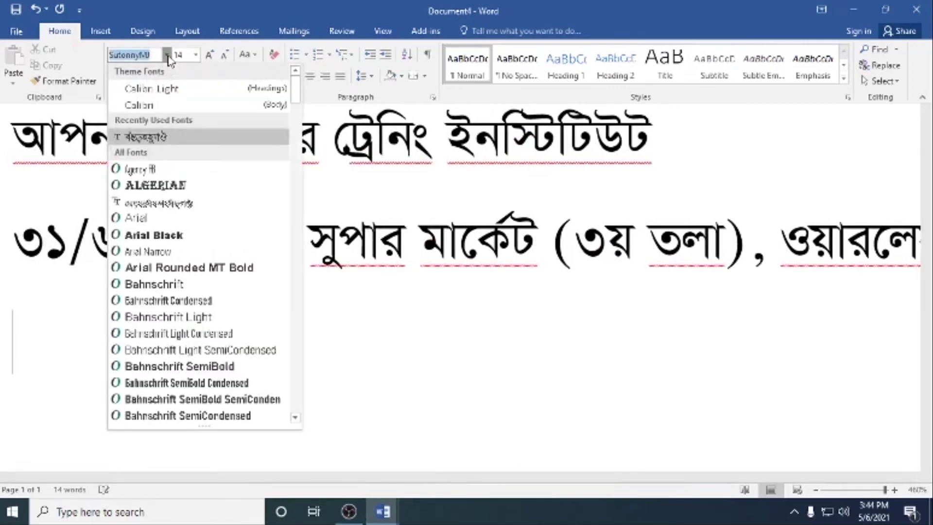
{"action": "left_click", "coordinate": [162, 106]}
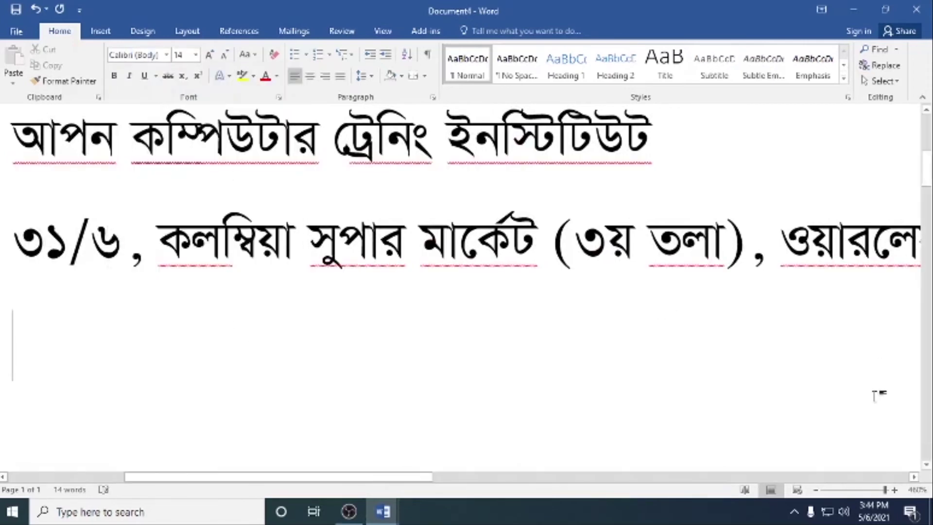
{"action": "left_click", "coordinate": [793, 510]}
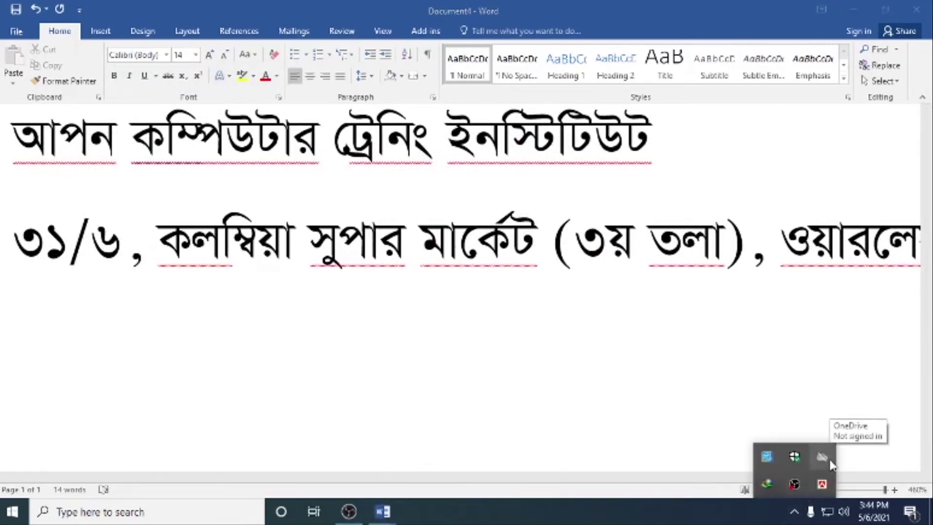
{"action": "left_click", "coordinate": [73, 298]}
{"action": "type", "text": "ww"}
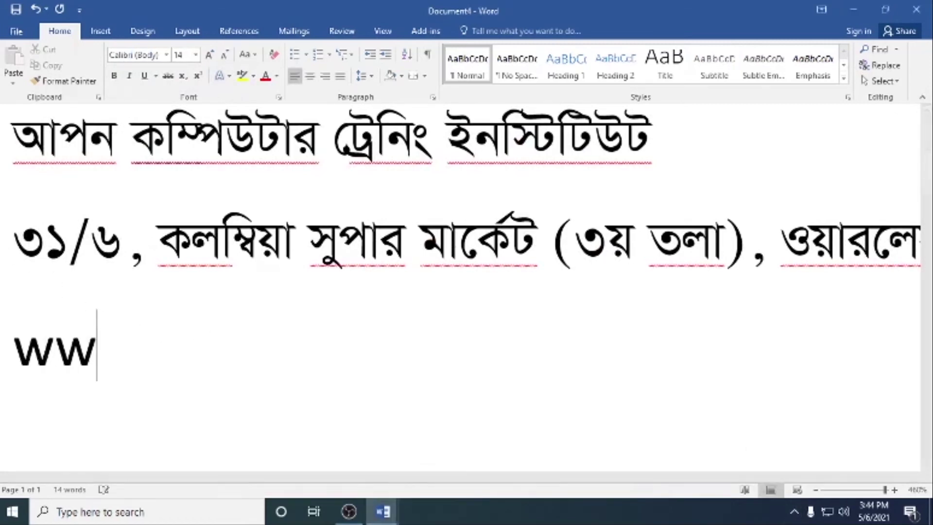
{"action": "type", "text": "w.ap"}
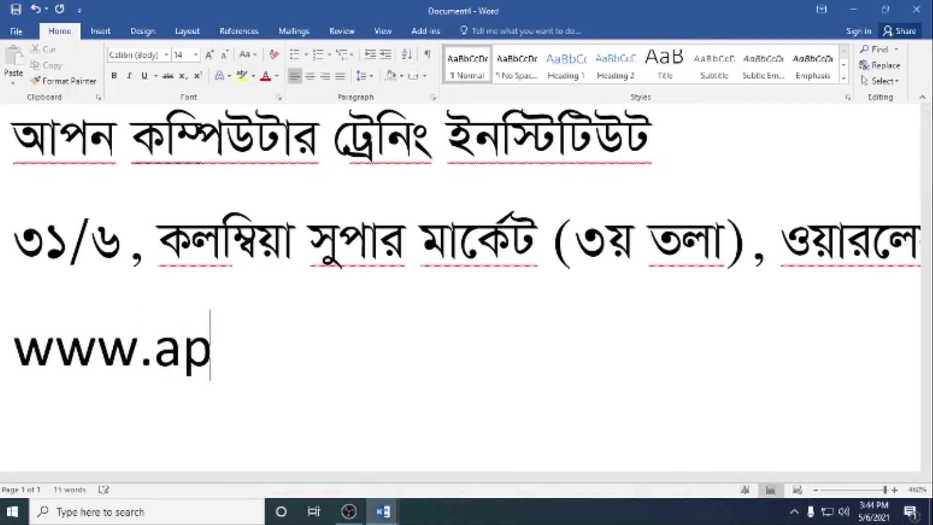
{"action": "type", "text": "oncom"}
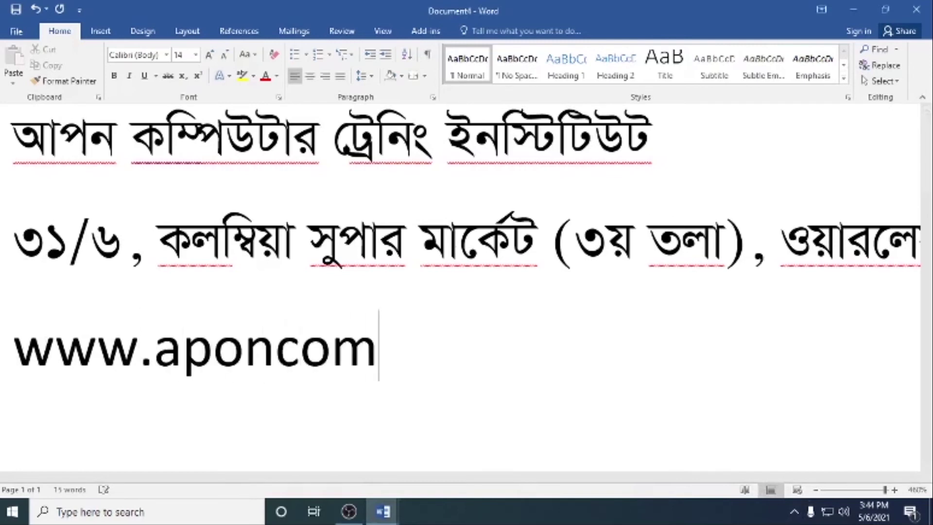
{"action": "type", "text": "puter."}
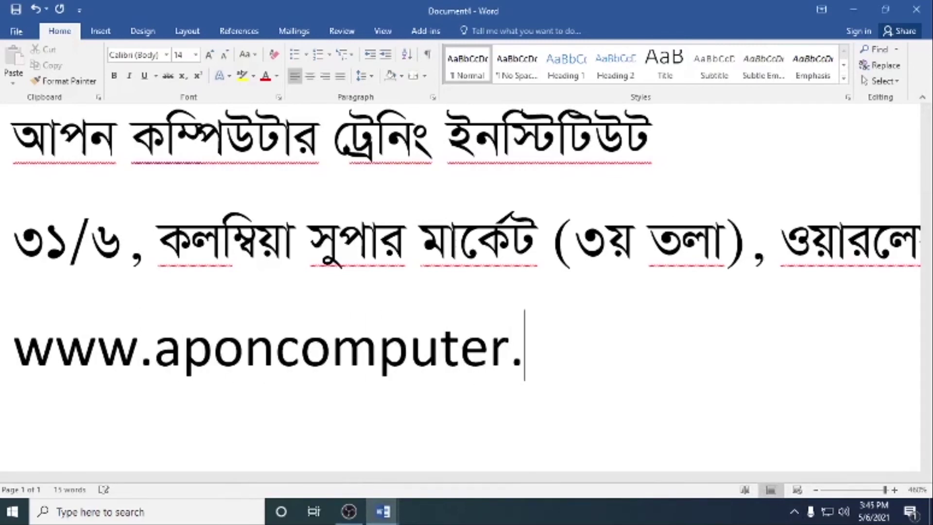
{"action": "type", "text": "com"}
{"action": "key", "text": "Return"}
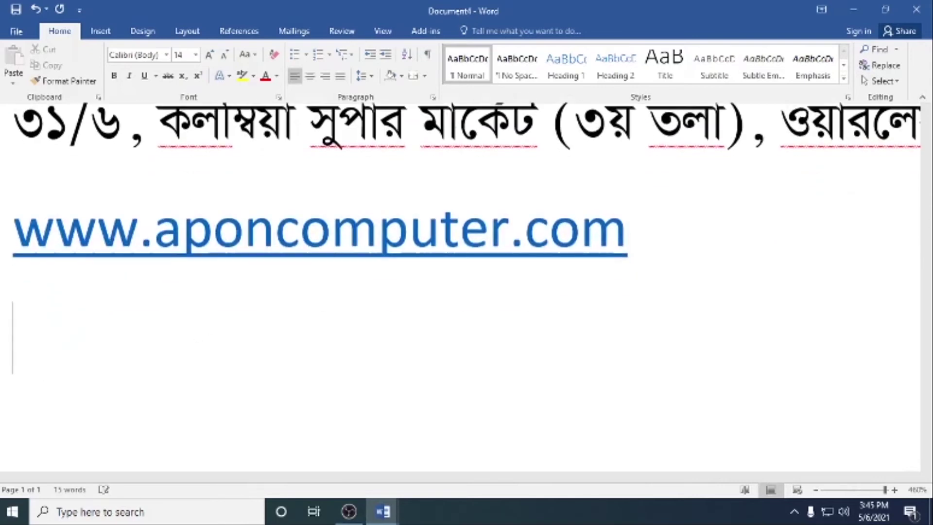
{"action": "scroll", "coordinate": [223, 338], "scroll_direction": "up", "scroll_amount": 5}
{"action": "scroll", "coordinate": [224, 339], "scroll_direction": "down", "scroll_amount": 3}
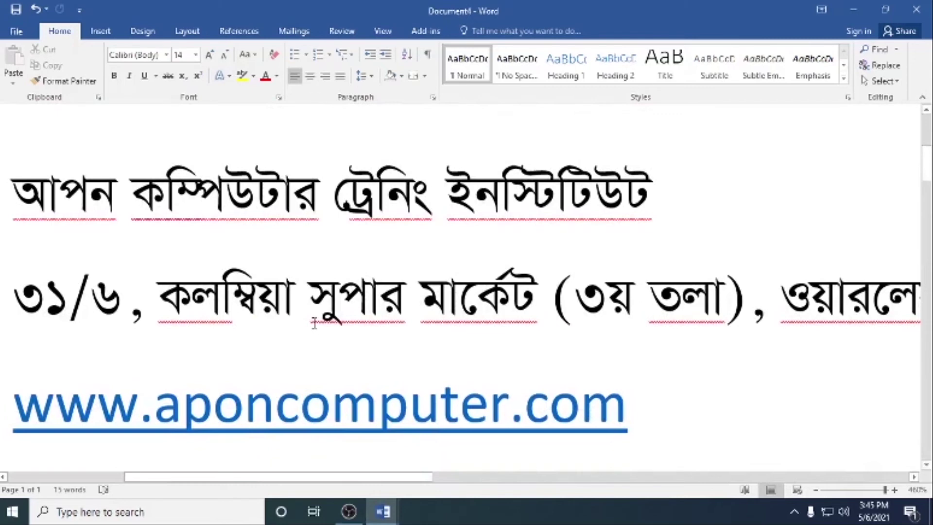
{"action": "scroll", "coordinate": [314, 323], "scroll_direction": "down", "scroll_amount": 2}
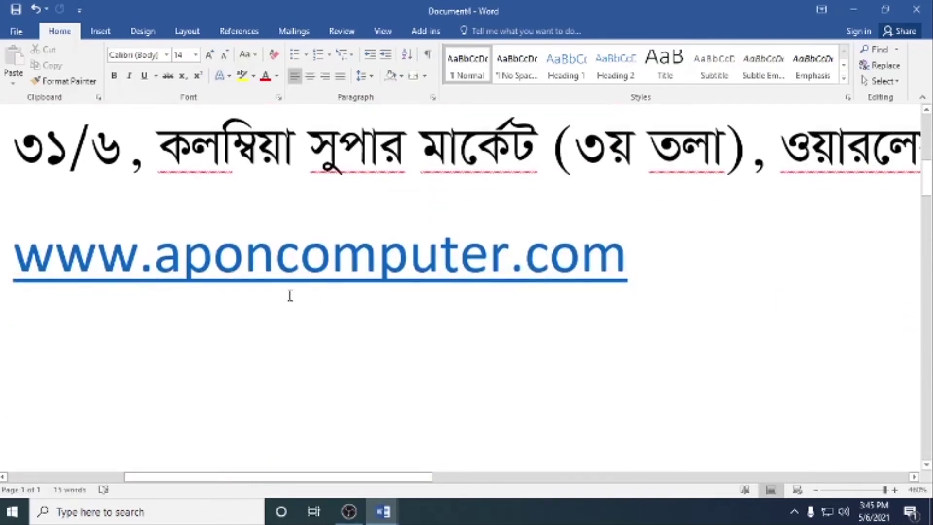
{"action": "scroll", "coordinate": [423, 288], "scroll_direction": "up", "scroll_amount": 2}
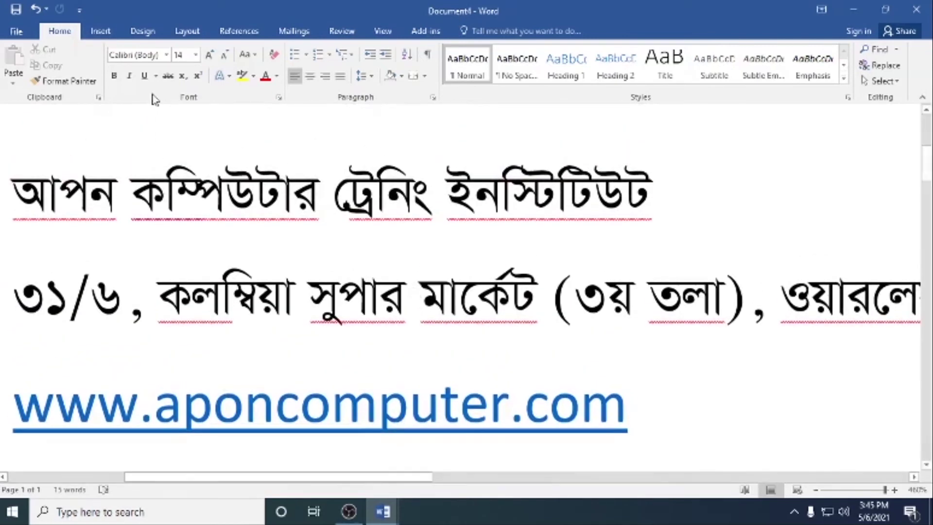
In SutonnyMJ, type নং at the left and তারিখঃ ......./......./২০২১ ইং spaced to the right
{"action": "left_click", "coordinate": [166, 55]}
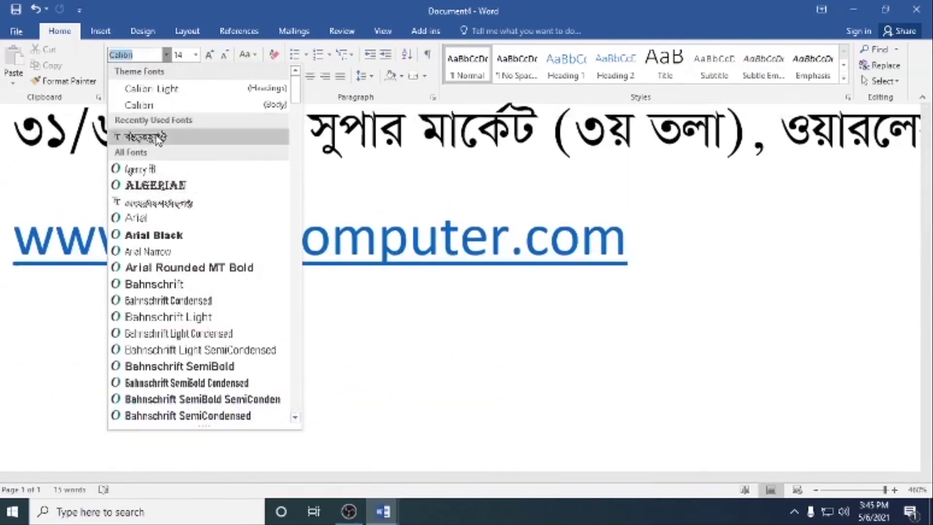
{"action": "left_click", "coordinate": [145, 137]}
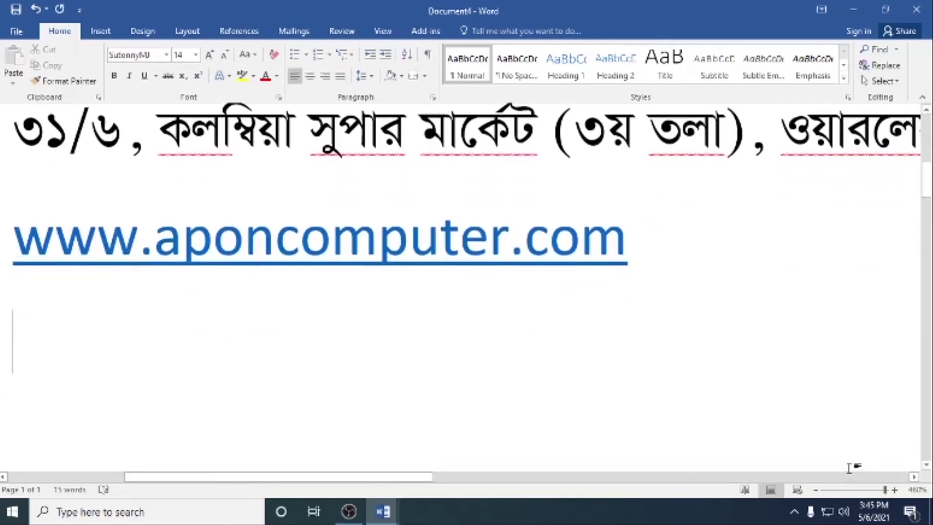
{"action": "type", "text": "b"}
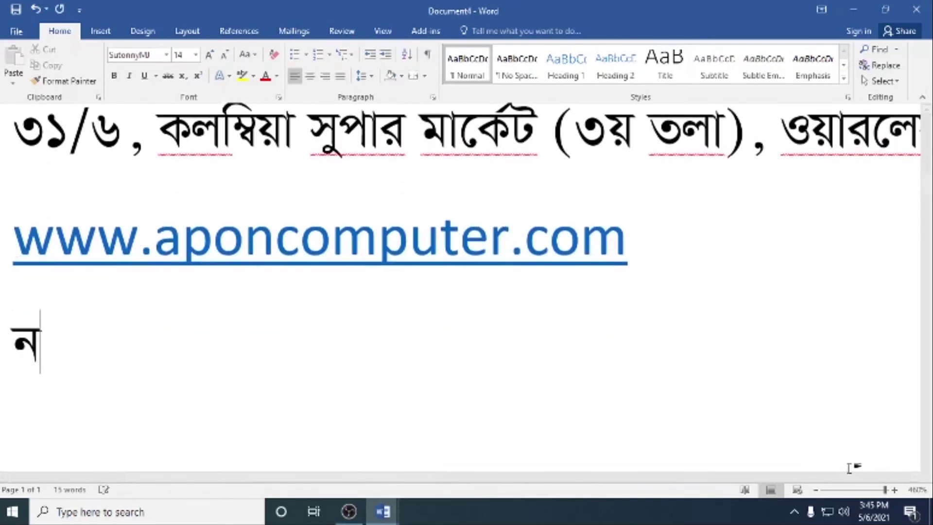
{"action": "type", "text": "s "}
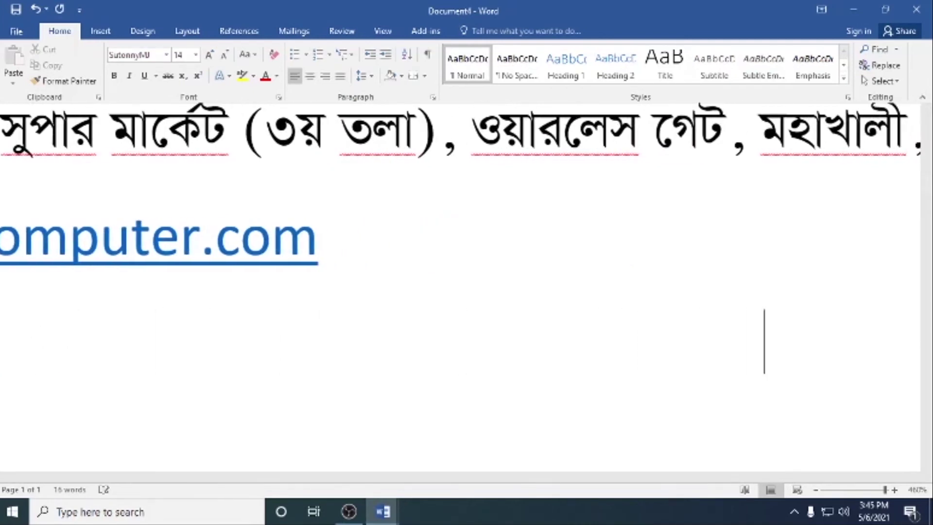
{"action": "type", "text": "                                                                  তারিখঃ ......./......./২০২১ ইং"}
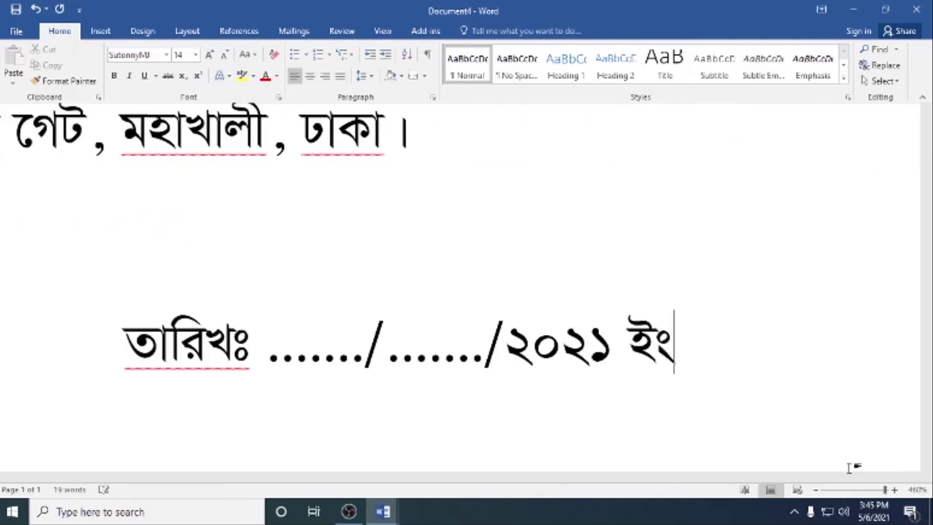
{"action": "scroll", "coordinate": [433, 370], "scroll_direction": "down", "scroll_amount": 8, "text": "ctrl"}
{"action": "scroll", "coordinate": [427, 340], "scroll_direction": "down", "scroll_amount": 8, "text": "ctrl"}
{"action": "scroll", "coordinate": [422, 306], "scroll_direction": "down", "scroll_amount": 8, "text": "ctrl"}
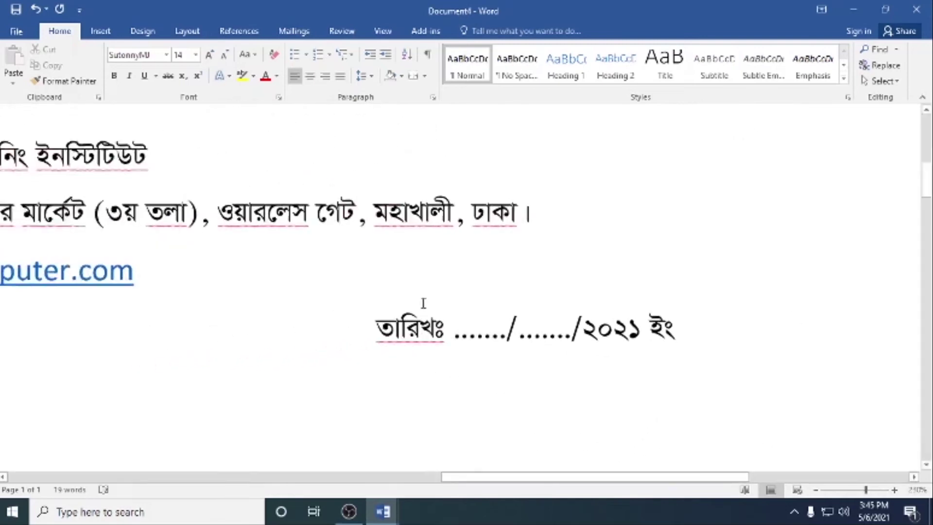
{"action": "scroll", "coordinate": [321, 296], "scroll_direction": "down", "scroll_amount": 6, "text": "ctrl"}
{"action": "scroll", "coordinate": [321, 295], "scroll_direction": "down", "scroll_amount": 6, "text": "ctrl"}
Center the three header lines and set their spacing after to 0 pt
{"action": "left_click_drag", "start_coordinate": [408, 248], "coordinate": [200, 188]}
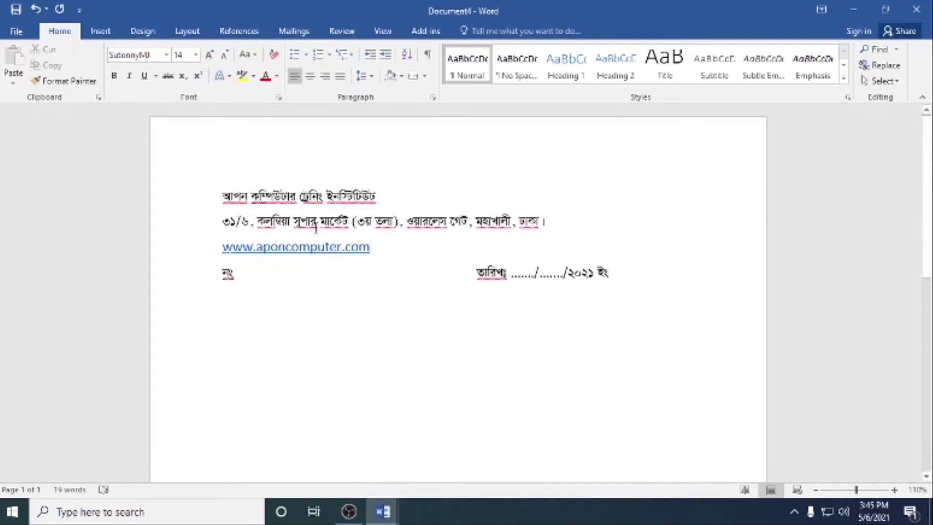
{"action": "left_click", "coordinate": [309, 75]}
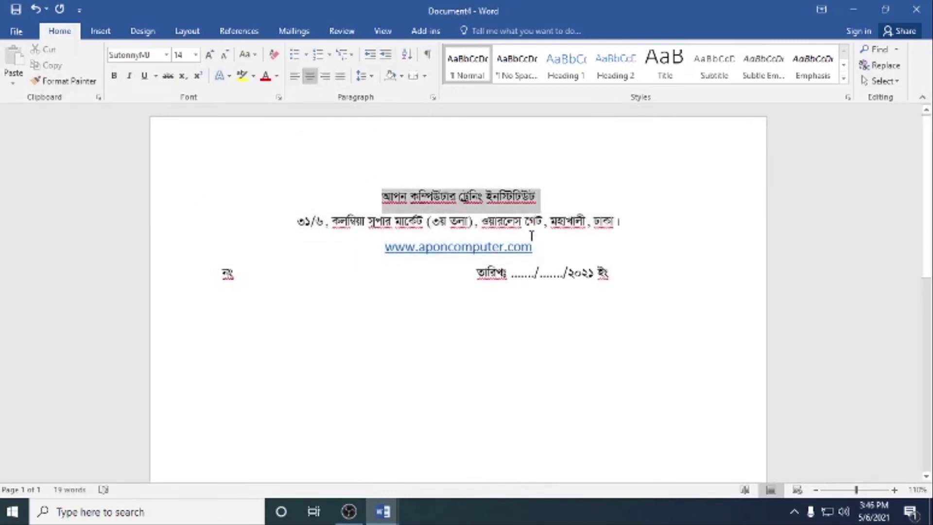
{"action": "left_click_drag", "start_coordinate": [367, 193], "coordinate": [538, 245]}
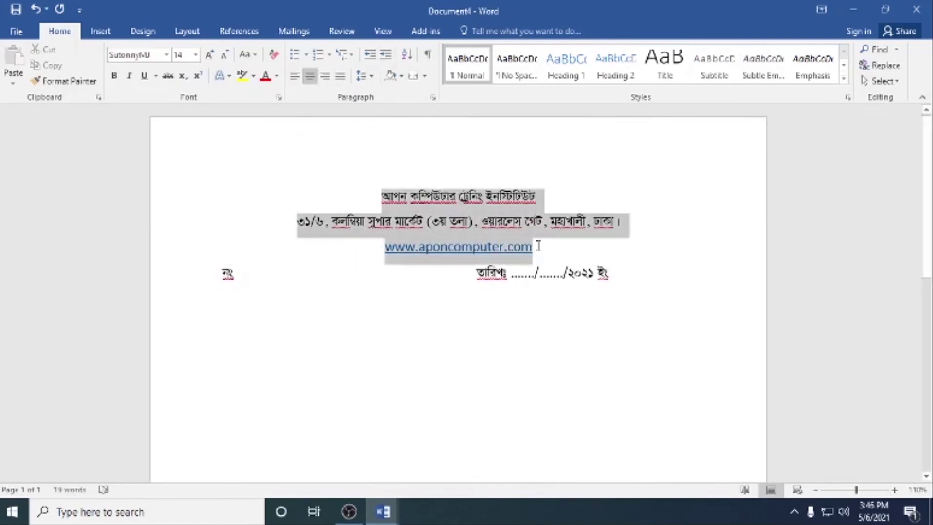
{"action": "left_click", "coordinate": [187, 30]}
{"action": "left_click", "coordinate": [398, 84]}
{"action": "left_click", "coordinate": [399, 84]}
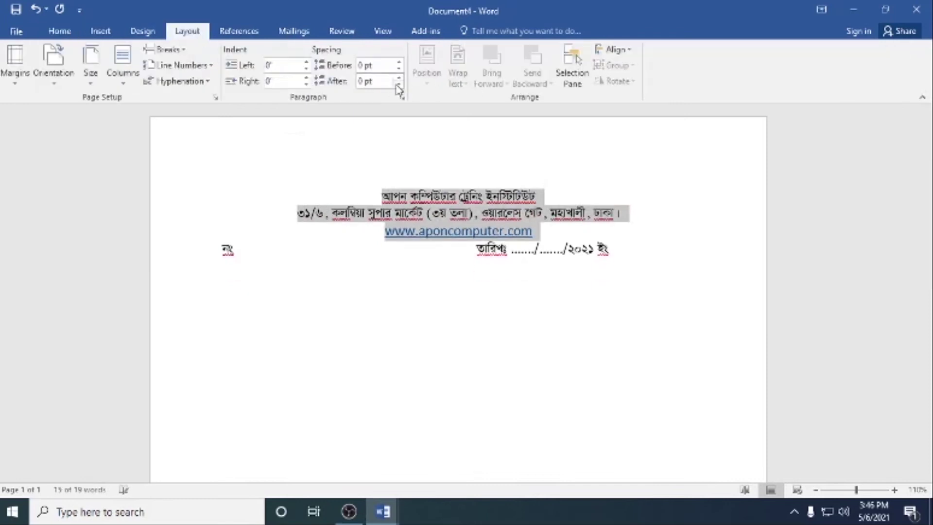
Enlarge the institute name to 36 pt so it fits one line, and make it bold
{"action": "left_click_drag", "start_coordinate": [382, 195], "coordinate": [536, 197]}
{"action": "left_click", "coordinate": [59, 31]}
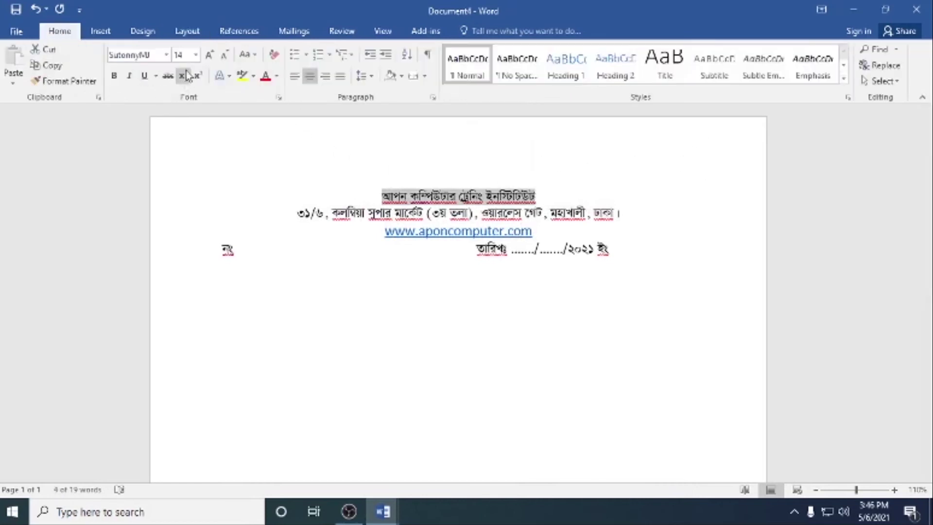
{"action": "left_click", "coordinate": [208, 55]}
{"action": "double_click", "coordinate": [208, 55]}
{"action": "double_click", "coordinate": [209, 54]}
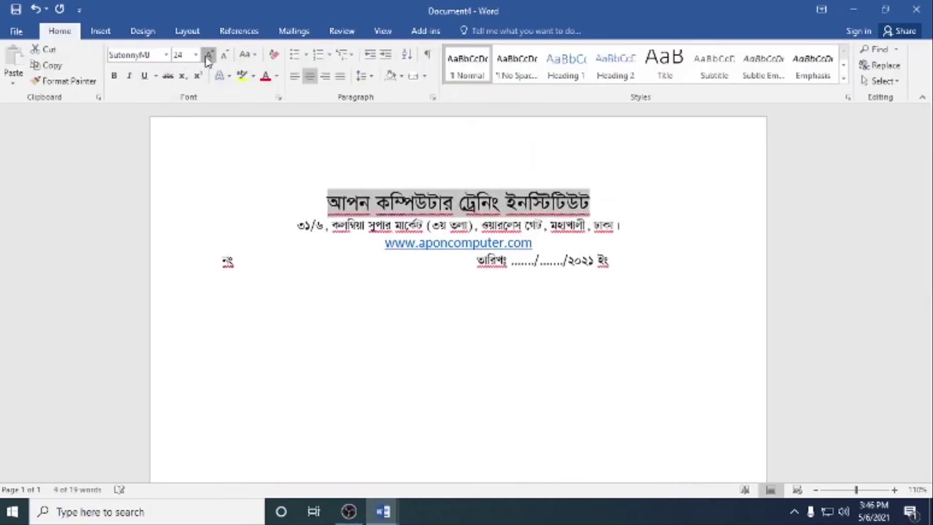
{"action": "double_click", "coordinate": [209, 55]}
{"action": "double_click", "coordinate": [208, 54]}
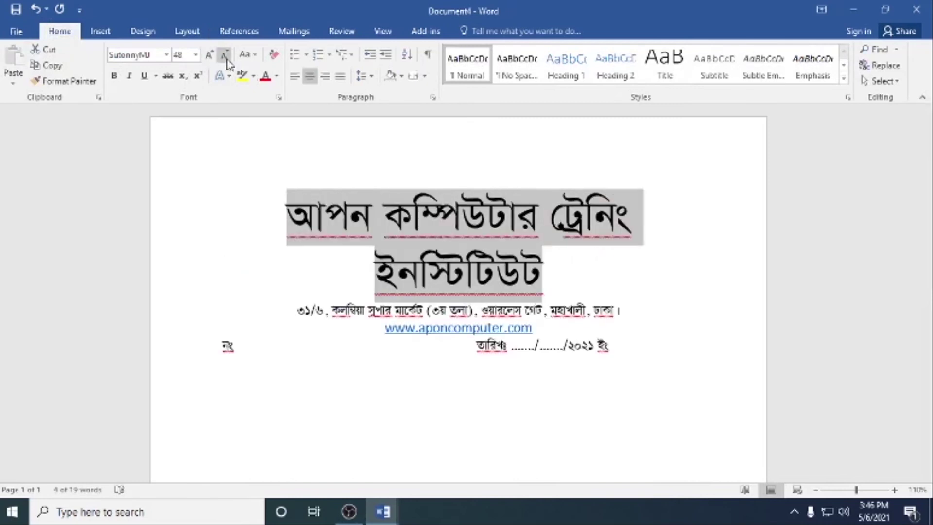
{"action": "left_click", "coordinate": [224, 54]}
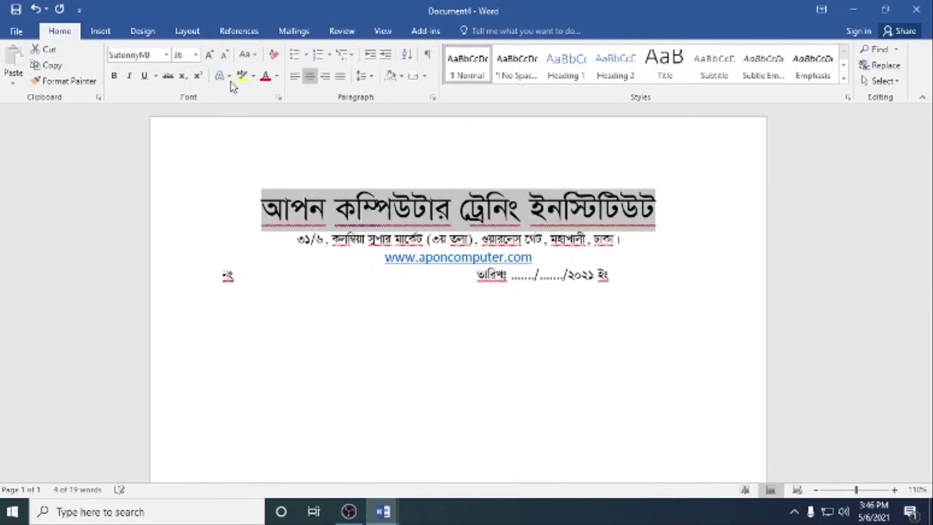
{"action": "left_click", "coordinate": [114, 76]}
{"action": "left_click", "coordinate": [666, 253]}
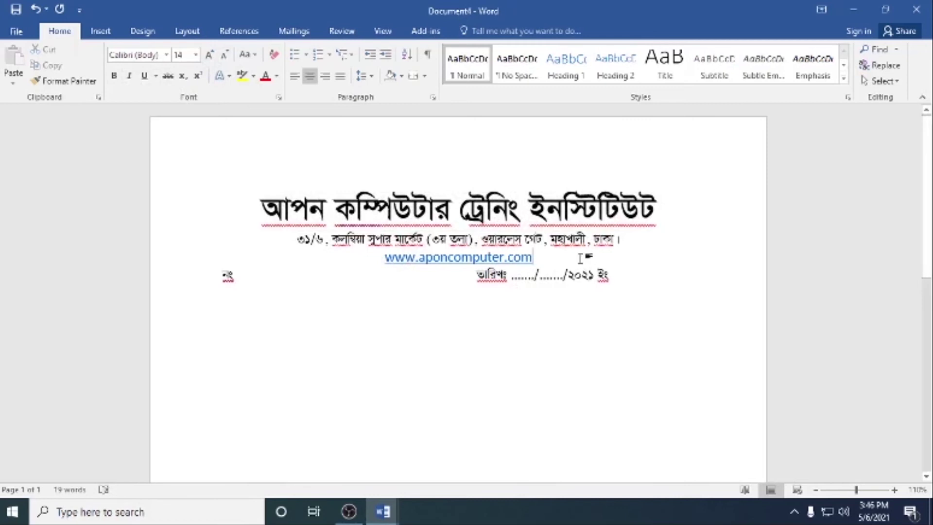
Tab the date text further right and add a blank line after the website line
{"action": "left_click", "coordinate": [483, 276]}
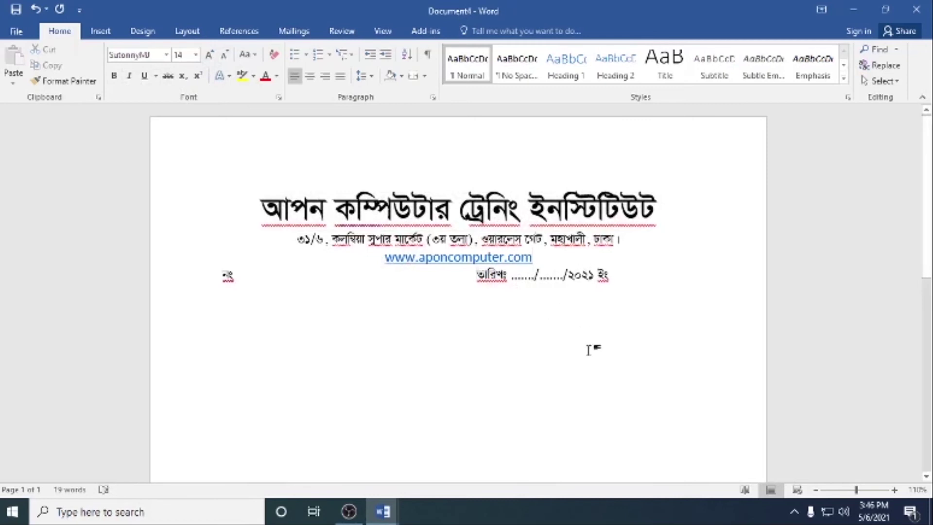
{"action": "key", "text": "Tab"}
{"action": "key", "text": "Tab"}
{"action": "key", "text": "Tab"}
{"action": "key", "text": "Tab"}
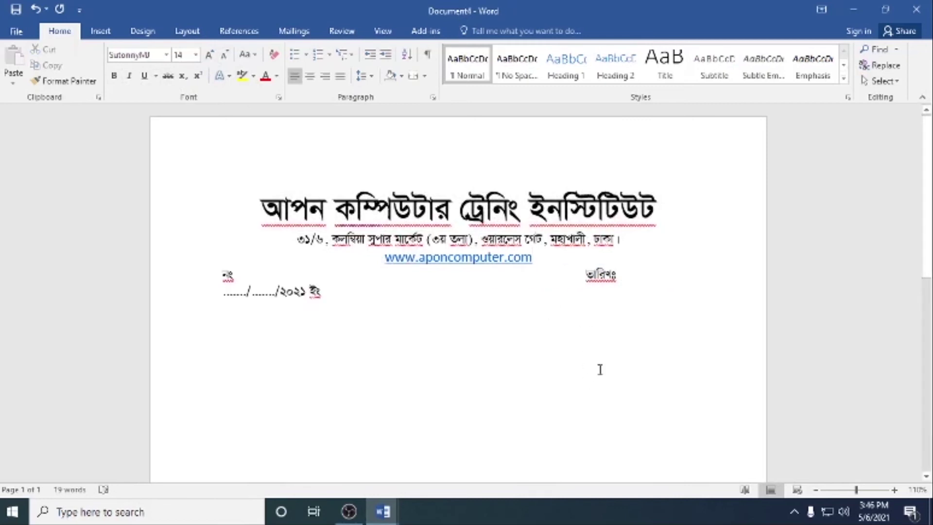
{"action": "key", "text": "BackSpace"}
{"action": "key", "text": "Up"}
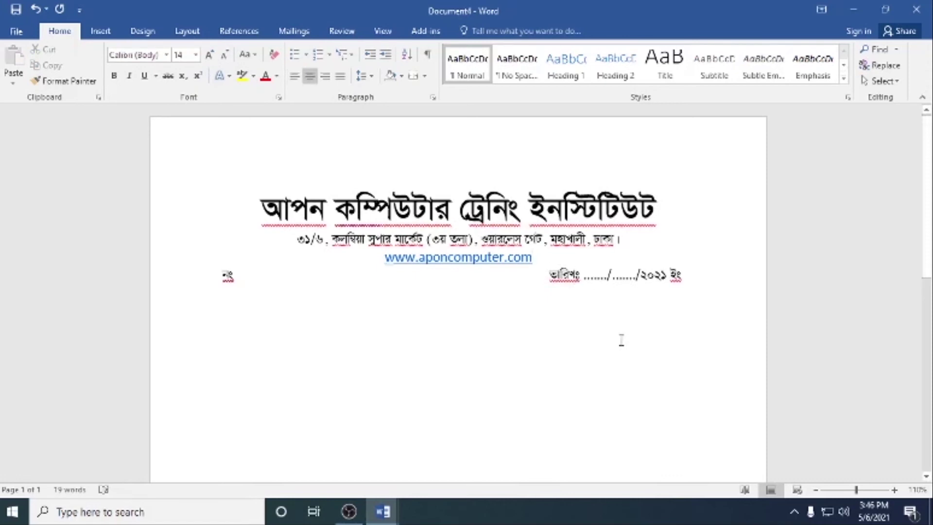
{"action": "key", "text": "Return"}
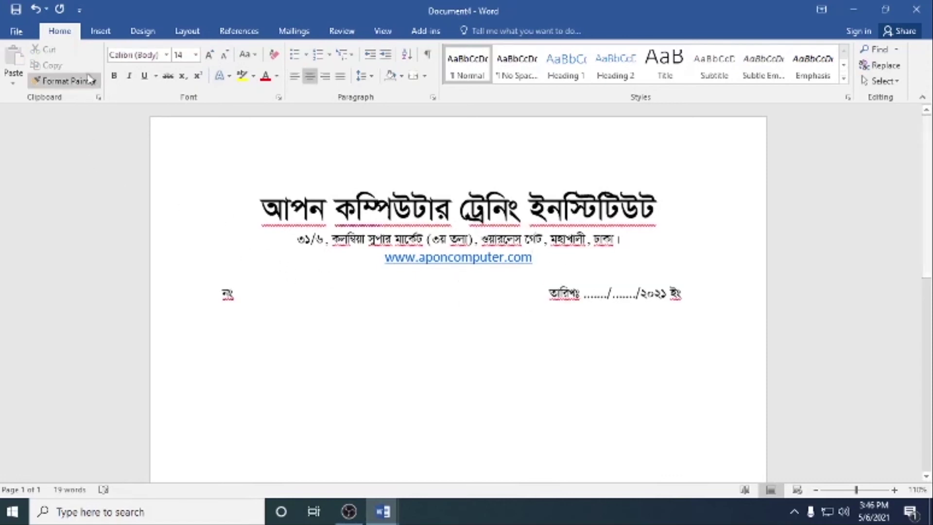
{"action": "left_click", "coordinate": [101, 32]}
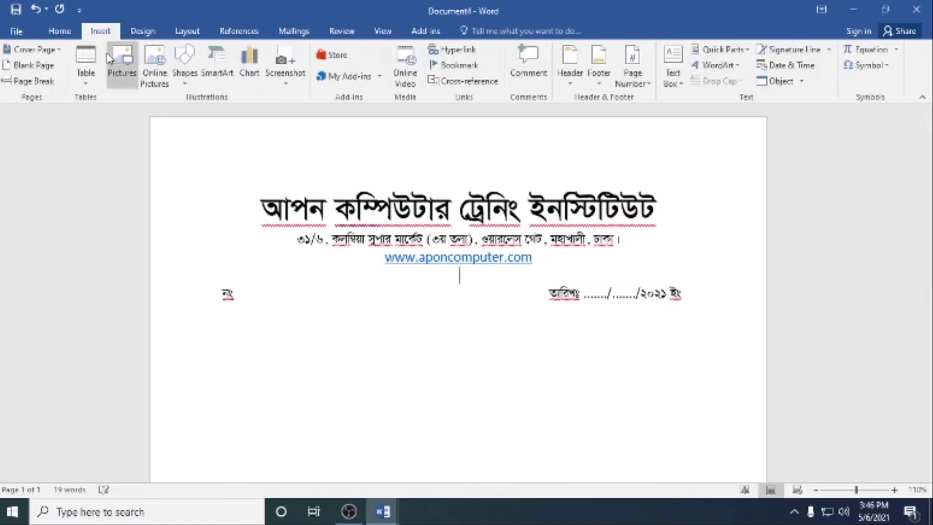
Draw a straight horizontal line across the full page width beneath the website address
{"action": "left_click", "coordinate": [184, 73]}
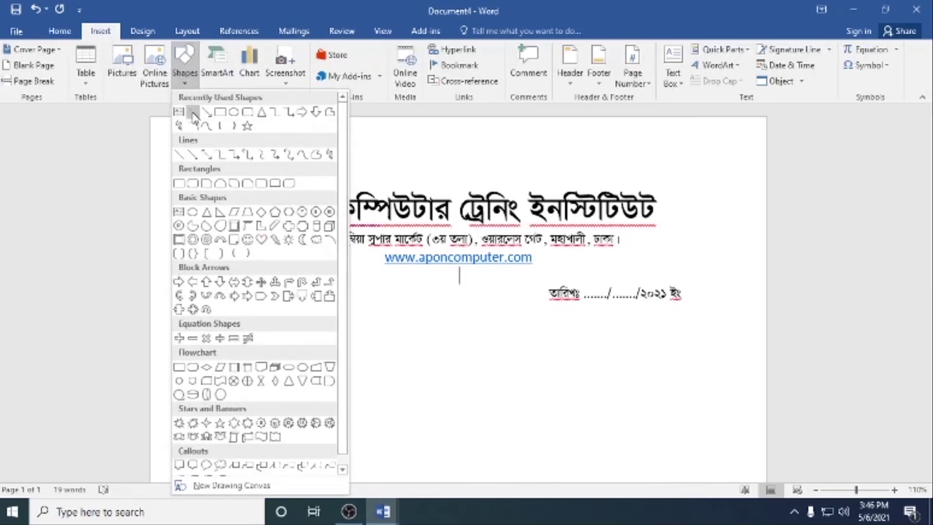
{"action": "left_click", "coordinate": [193, 113]}
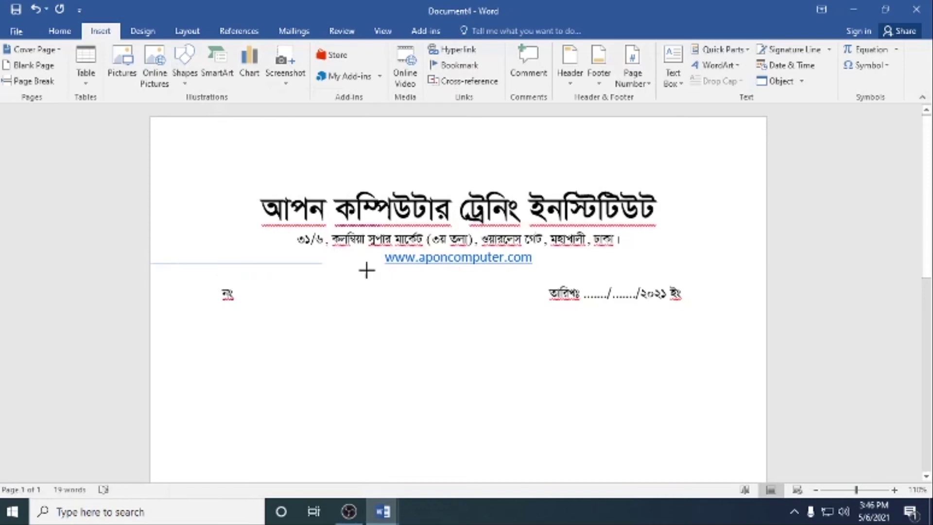
{"action": "left_click_drag", "start_coordinate": [150, 263], "coordinate": [821, 271]}
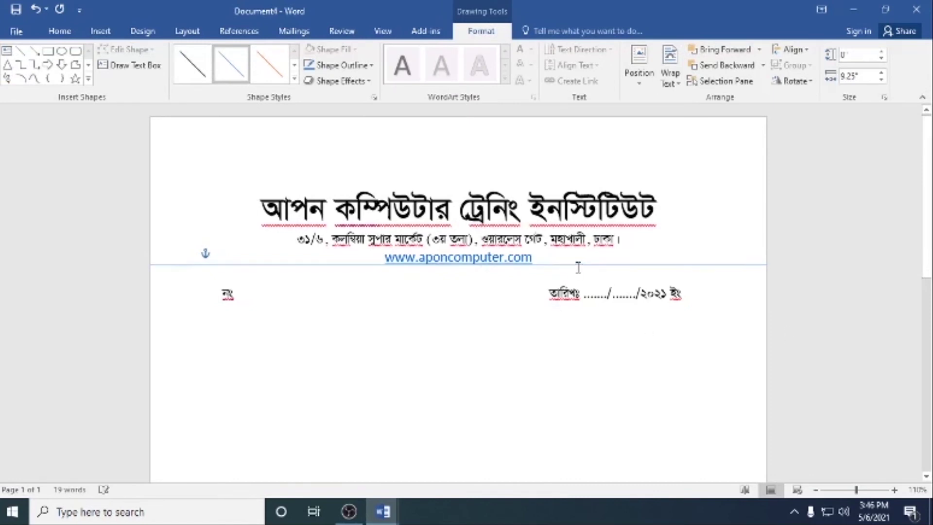
{"action": "left_click_drag", "start_coordinate": [577, 264], "coordinate": [577, 267]}
{"action": "left_click", "coordinate": [546, 214]}
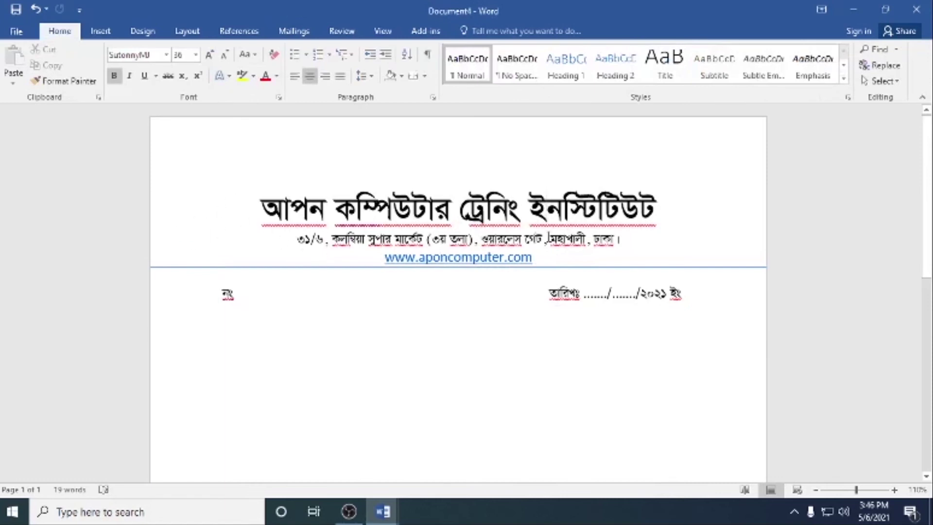
{"action": "left_click", "coordinate": [548, 238]}
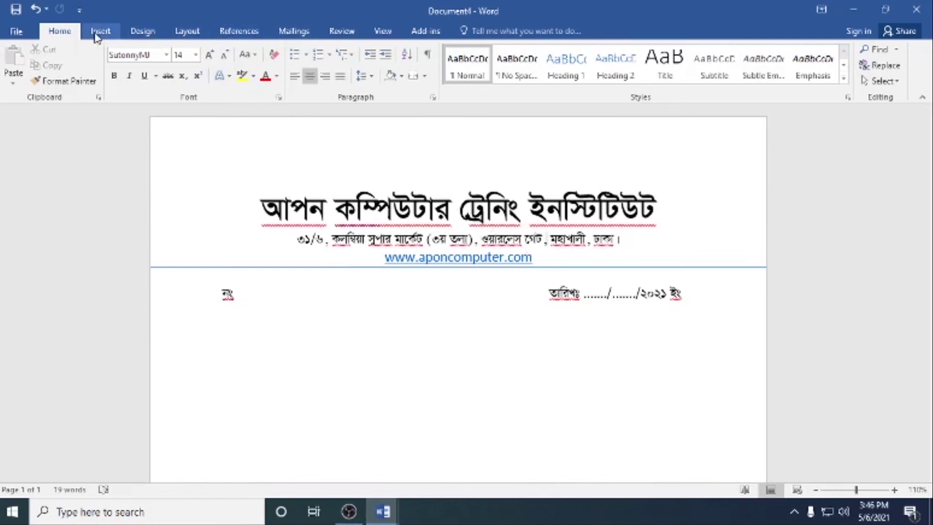
Set the top page margin to 0.5" in Custom Margins
{"action": "left_click", "coordinate": [190, 36]}
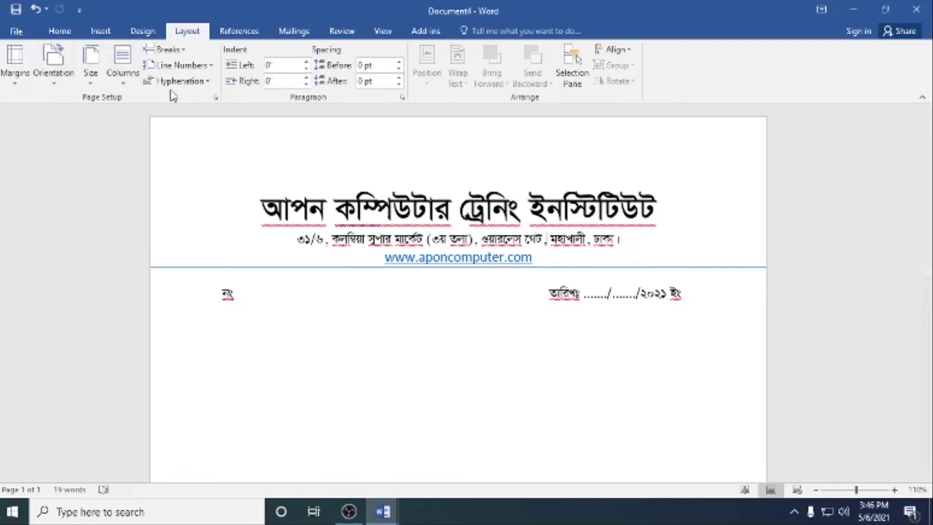
{"action": "left_click", "coordinate": [63, 83]}
{"action": "left_click", "coordinate": [15, 65]}
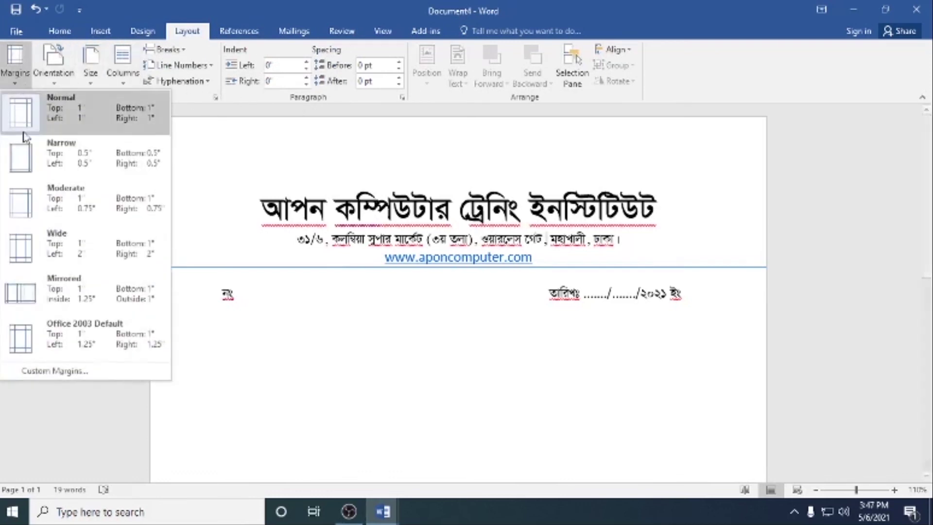
{"action": "left_click", "coordinate": [85, 378]}
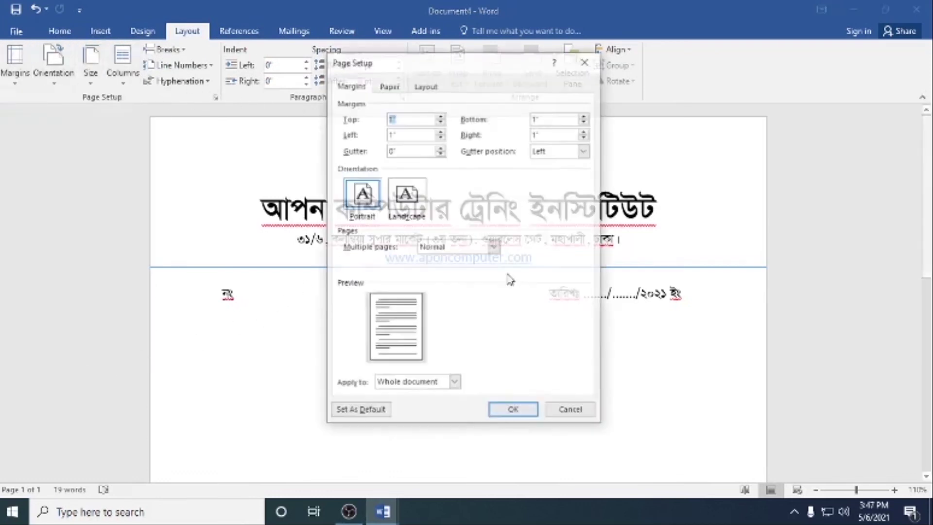
{"action": "left_click", "coordinate": [440, 121]}
{"action": "left_click", "coordinate": [440, 121]}
{"action": "left_click", "coordinate": [440, 121]}
{"action": "left_click", "coordinate": [440, 122]}
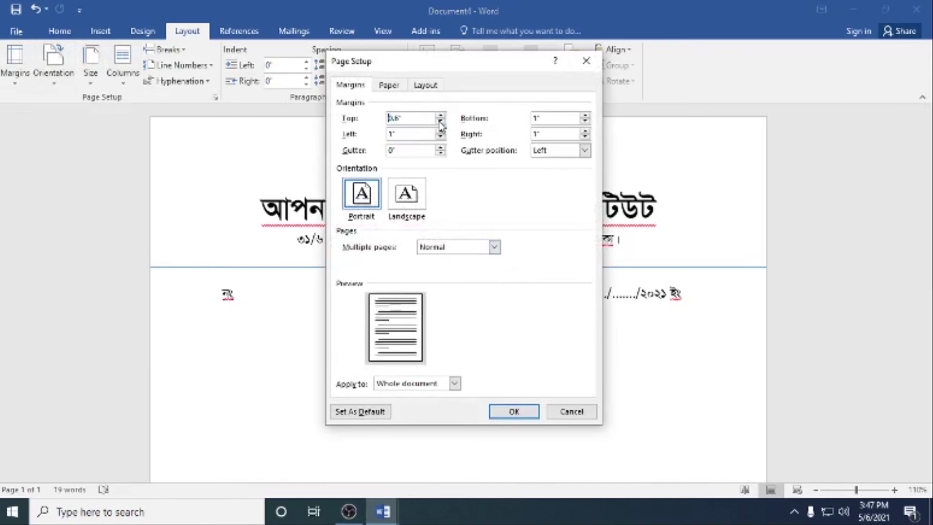
{"action": "left_click", "coordinate": [440, 122]}
{"action": "left_click", "coordinate": [514, 411]}
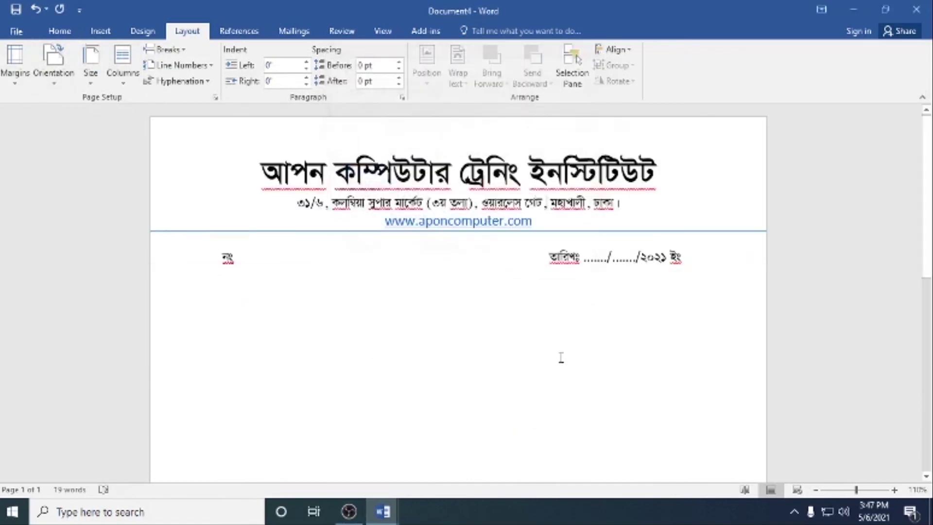
{"action": "scroll", "coordinate": [560, 357], "scroll_direction": "down", "scroll_amount": 10}
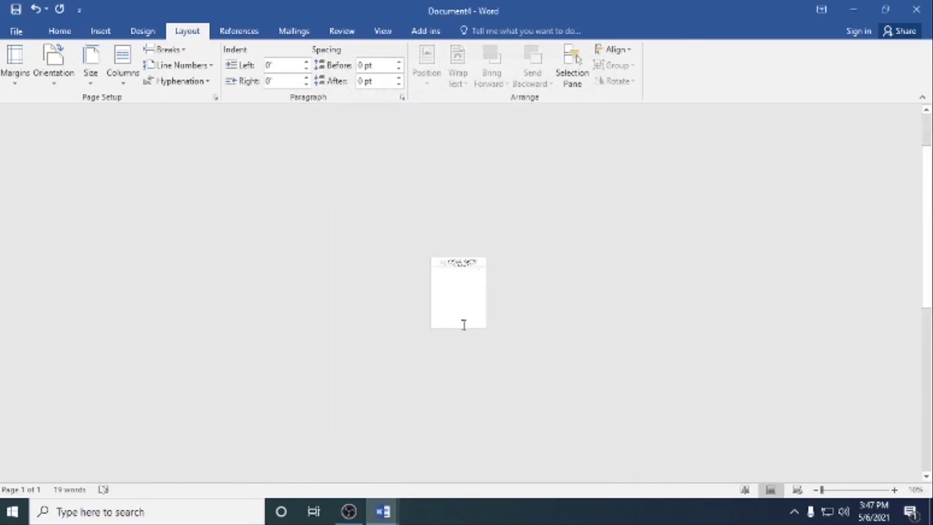
{"action": "scroll", "coordinate": [464, 324], "scroll_direction": "up", "scroll_amount": 2}
{"action": "scroll", "coordinate": [472, 277], "scroll_direction": "up", "scroll_amount": 2}
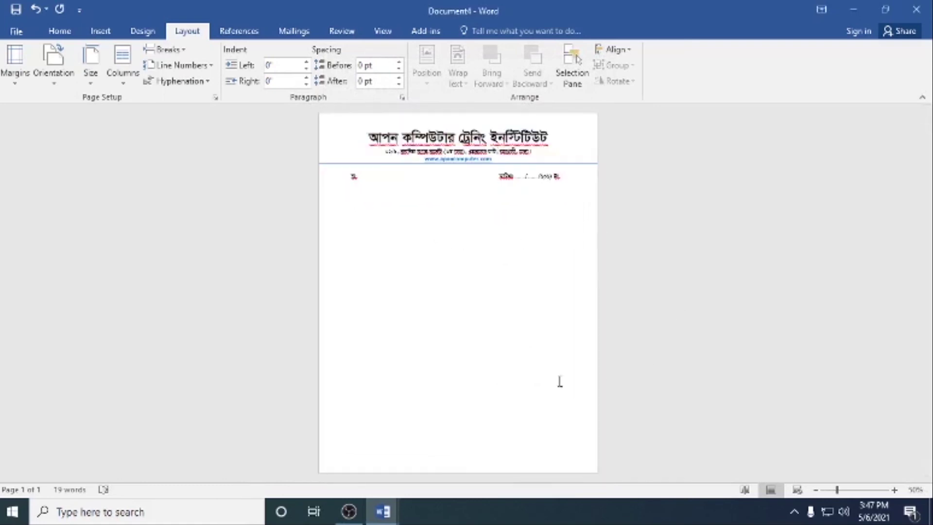
{"action": "scroll", "coordinate": [434, 224], "scroll_direction": "down", "scroll_amount": 1}
{"action": "scroll", "coordinate": [435, 223], "scroll_direction": "down", "scroll_amount": 1}
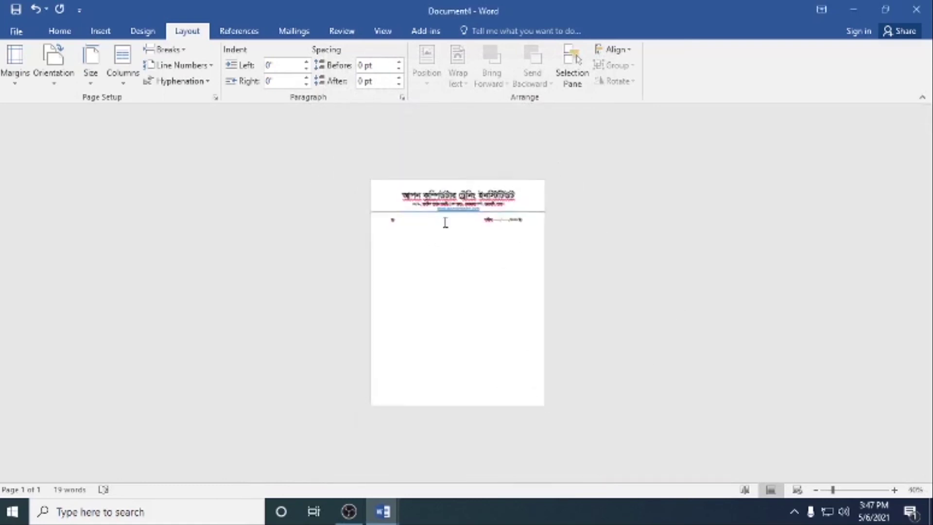
{"action": "scroll", "coordinate": [443, 221], "scroll_direction": "up", "scroll_amount": 3}
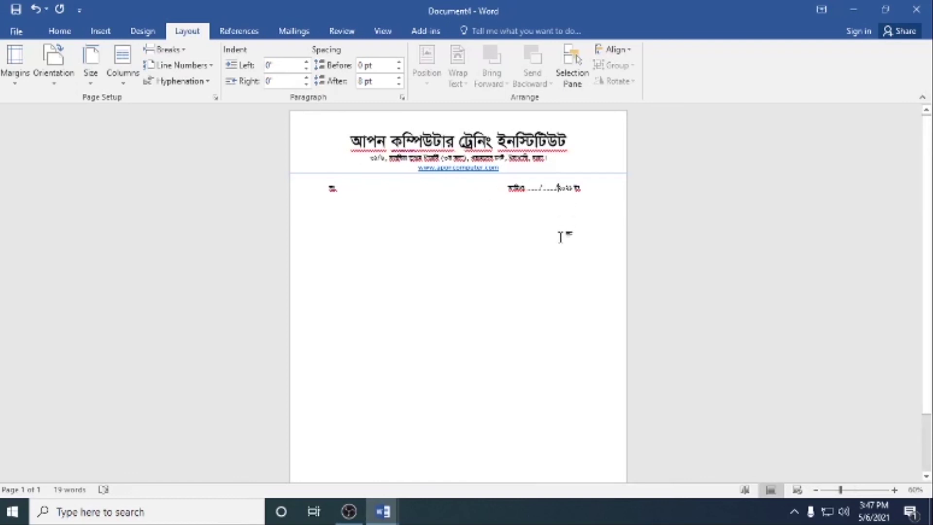
{"action": "left_click", "coordinate": [535, 141]}
{"action": "left_click", "coordinate": [583, 188]}
{"action": "left_click", "coordinate": [521, 157]}
{"action": "left_click", "coordinate": [560, 161]}
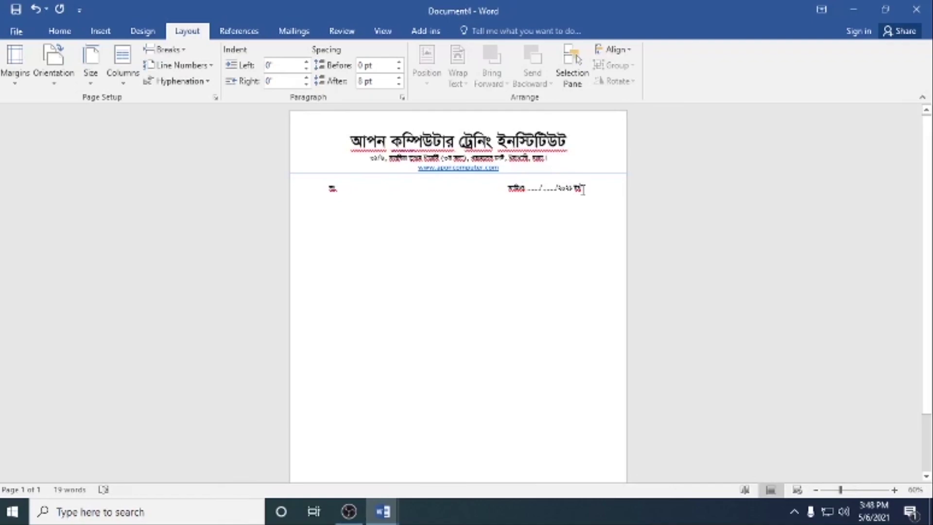